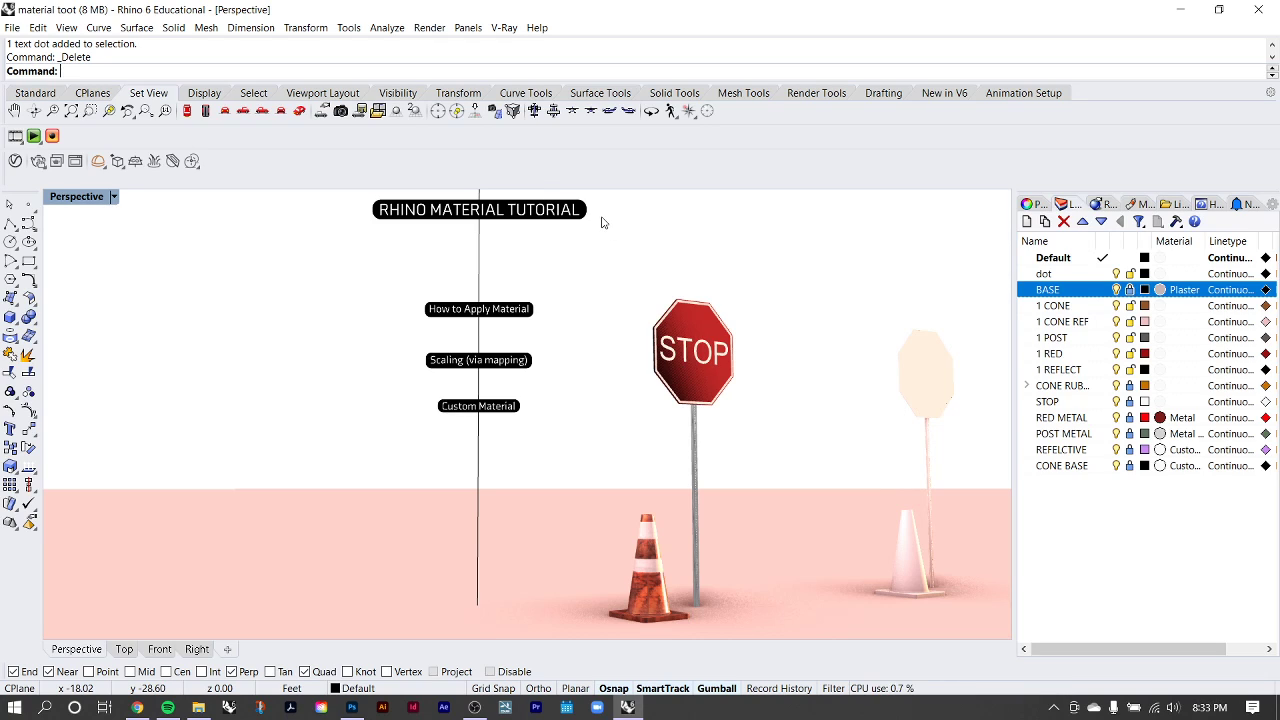
Step: Examine the finished materials on the textured stop sign and traffic cone up close and from several angles
right_click_drag(726, 406, 700, 415)
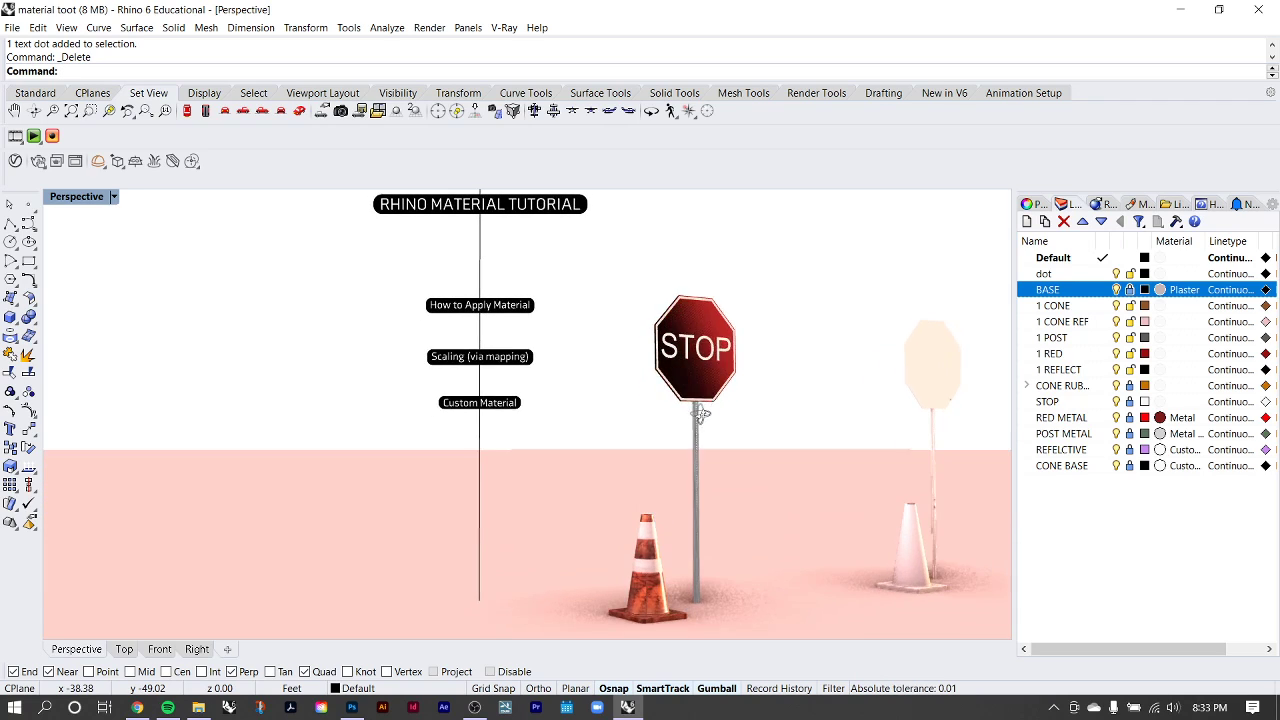
scroll(703, 381, "up", 5)
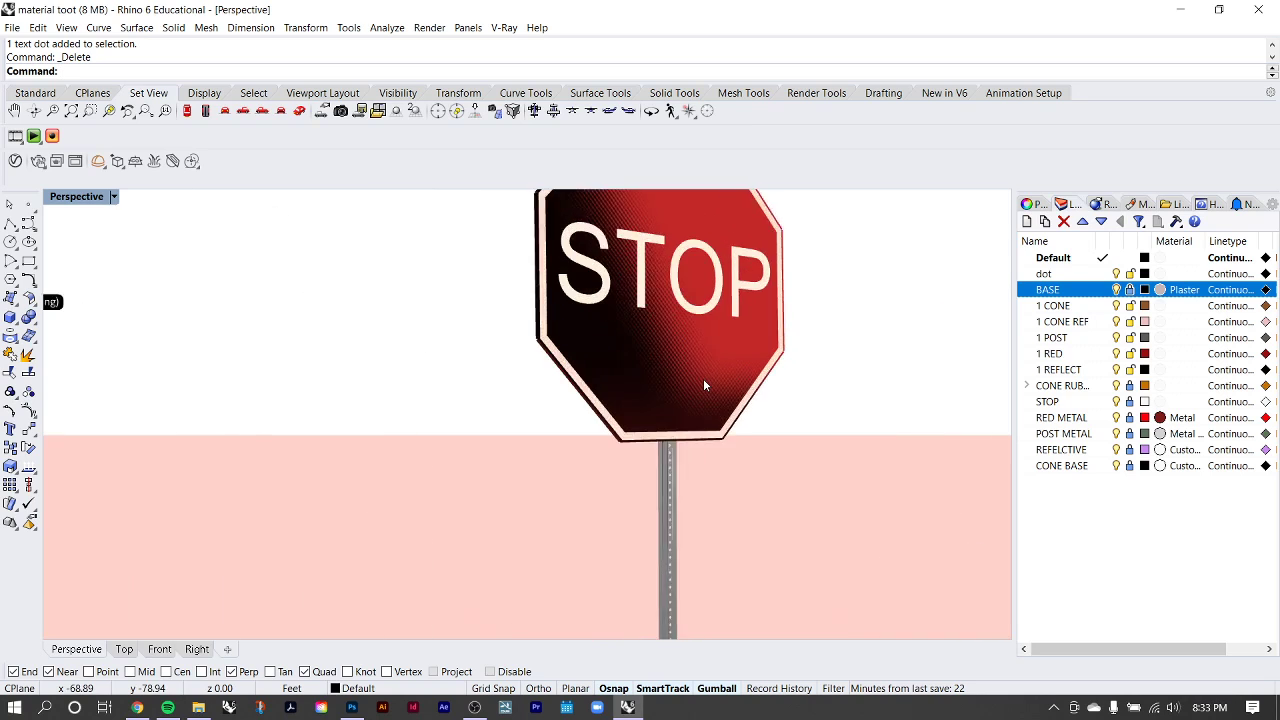
scroll(703, 385, "up", 2)
scroll(722, 352, "up", 1)
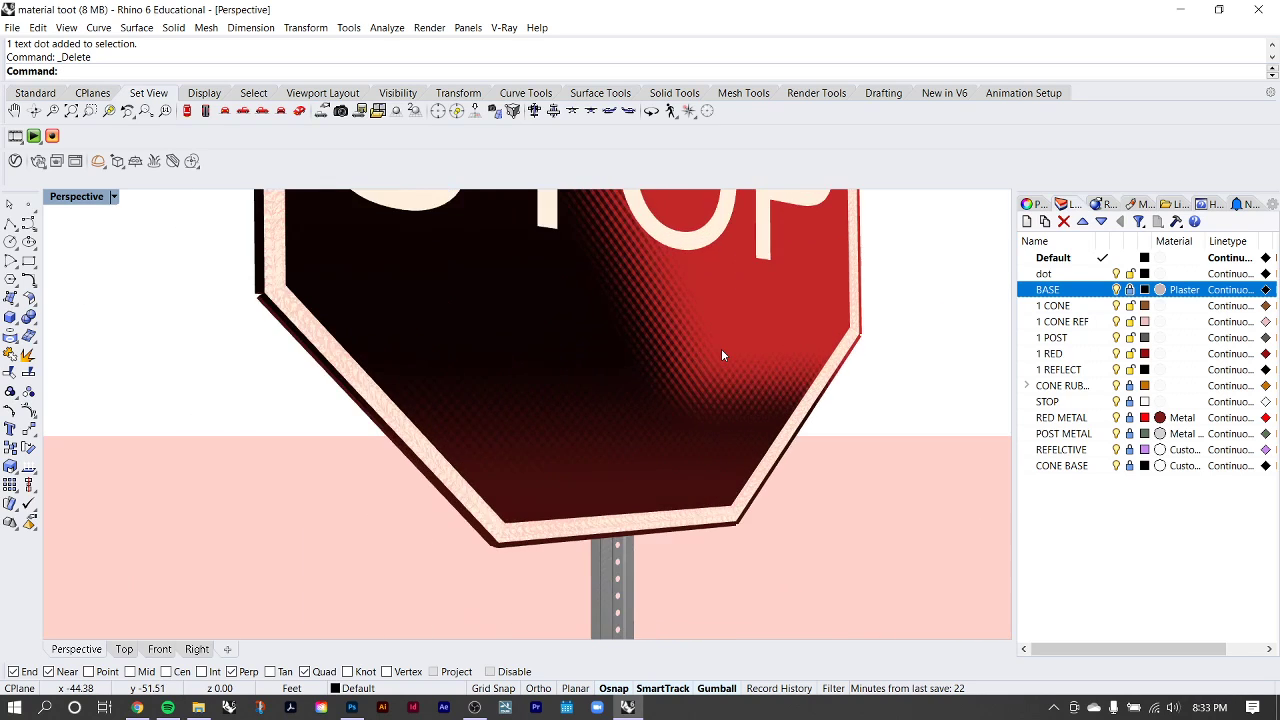
scroll(722, 352, "down", 5)
scroll(722, 355, "up", 3)
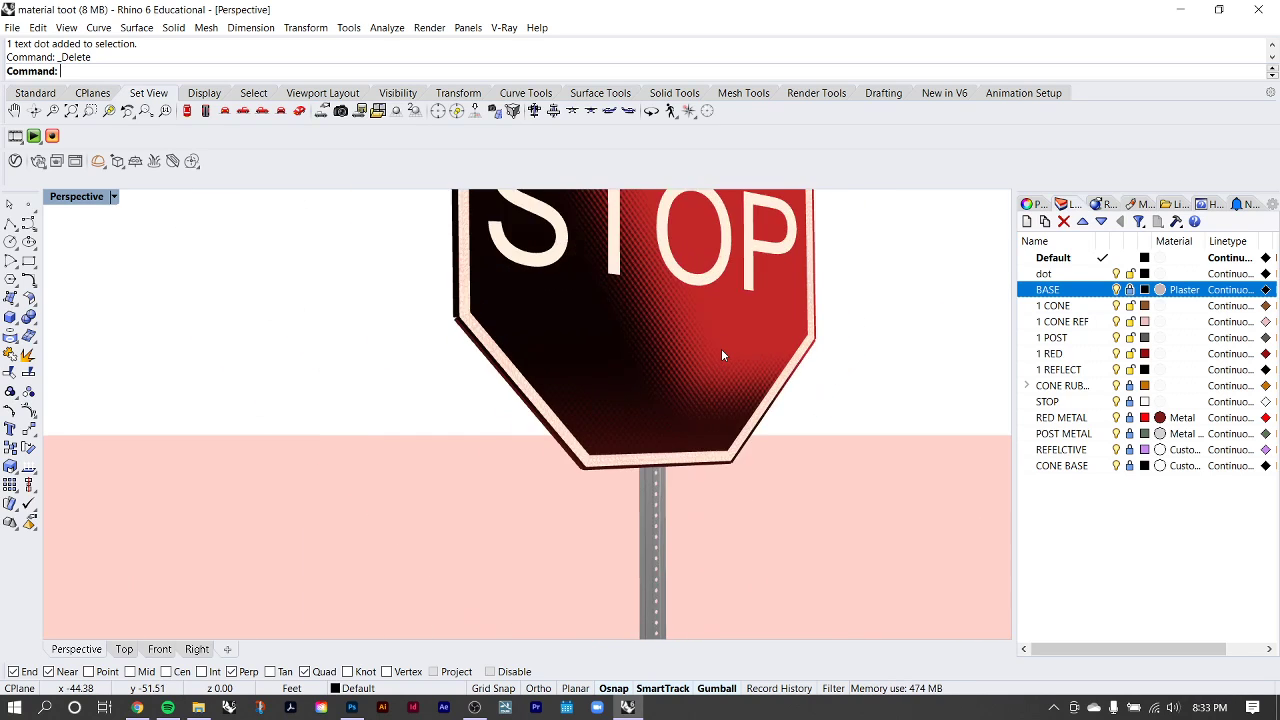
scroll(722, 355, "down", 6)
scroll(679, 510, "up", 8)
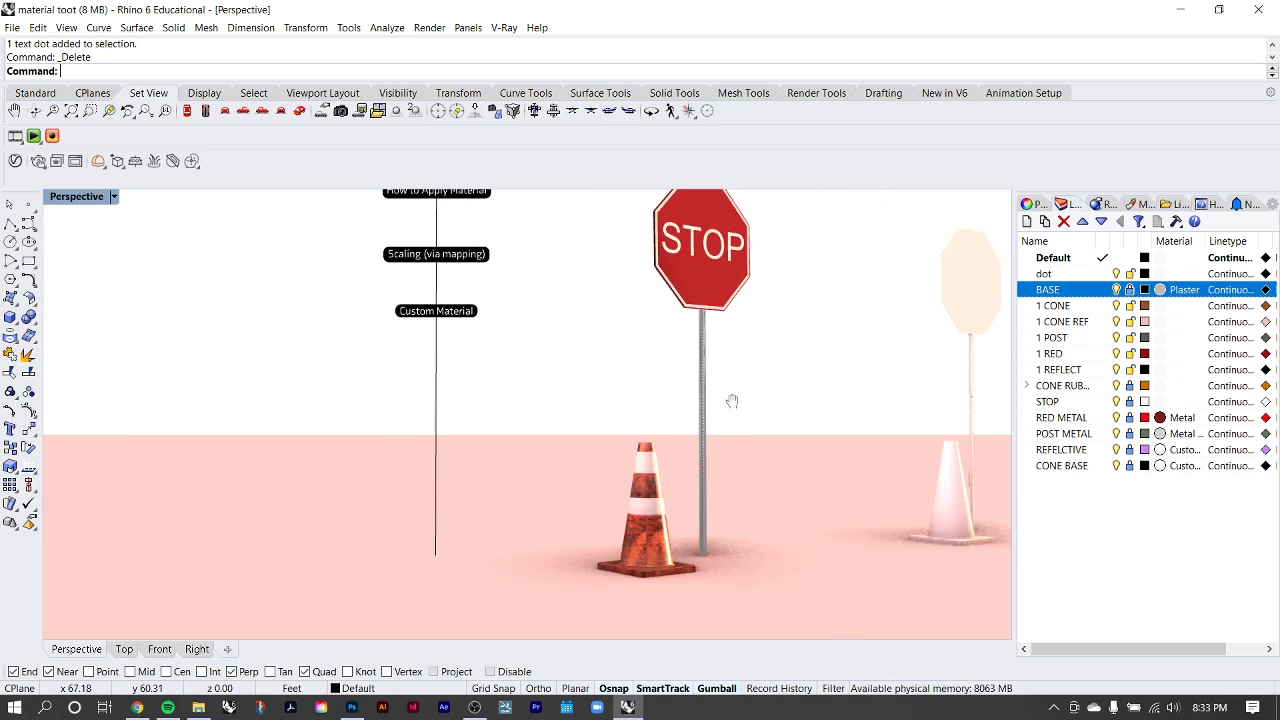
scroll(679, 510, "down", 10)
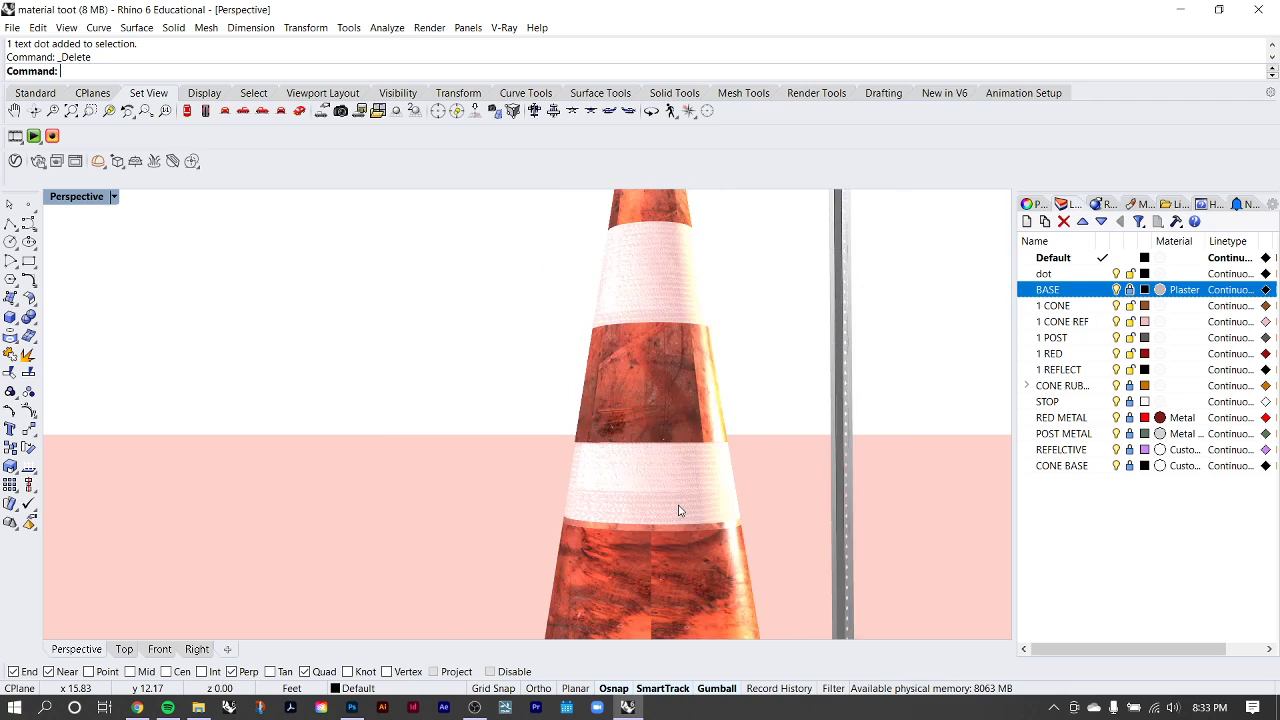
scroll(662, 560, "up", 2)
right_click_drag(666, 588, 688, 506, "shift")
scroll(704, 364, "down", 4)
right_click_drag(706, 357, 686, 523, "shift")
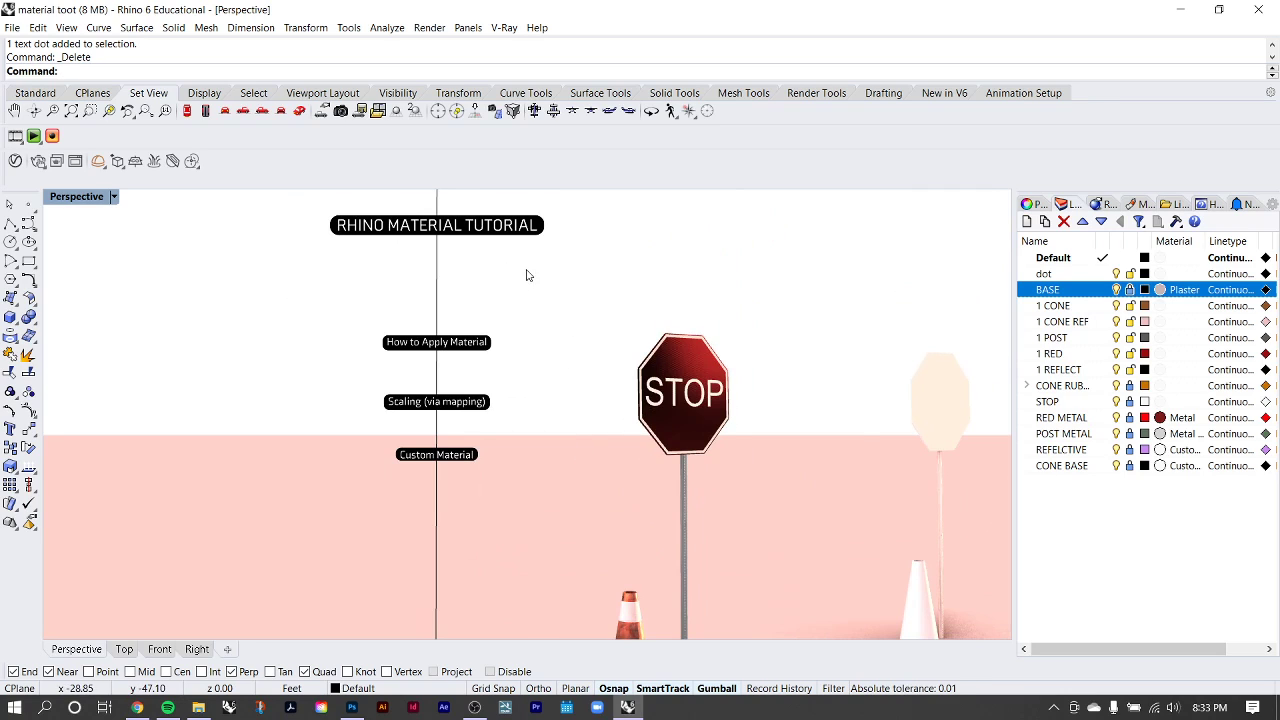
scroll(455, 288, "down", 1)
right_click_drag(534, 298, 666, 317)
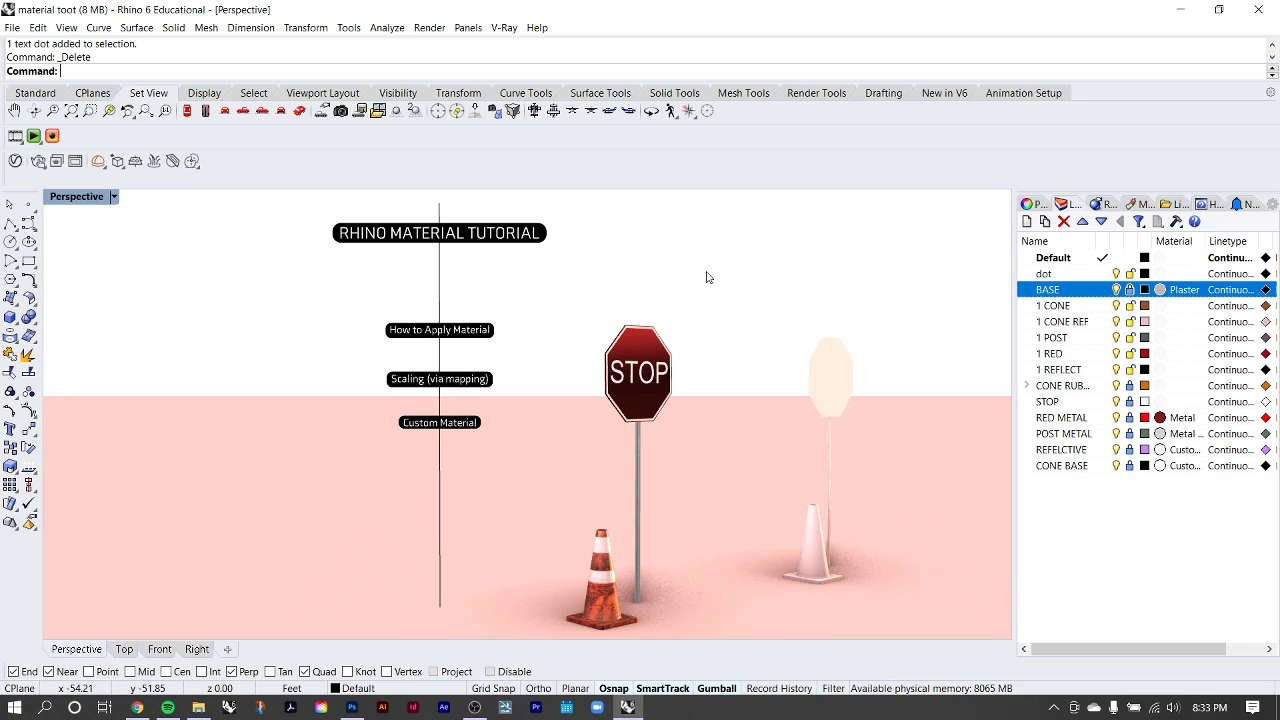
Step: Add a text dot reading "RHINO MATERIAL TUTORIAL" on the vertical line between the title dot and "How to Apply Material"
right_click_drag(706, 277, 560, 234)
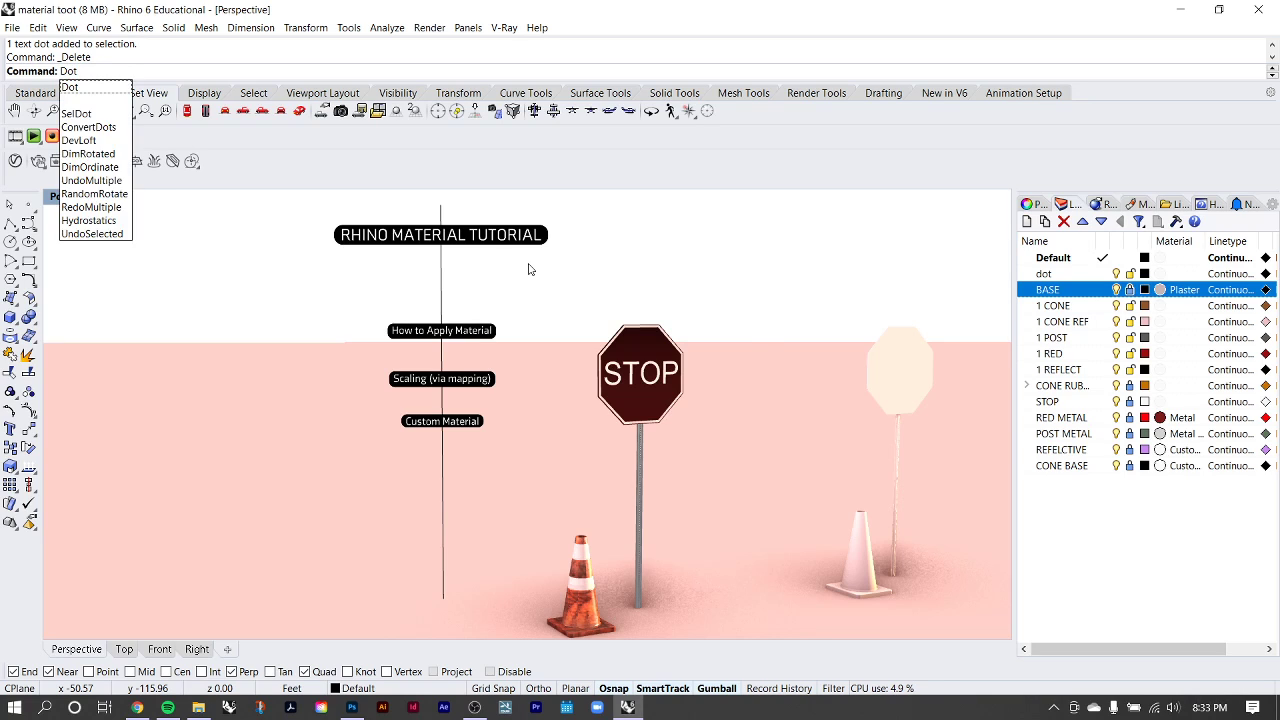
key("Return")
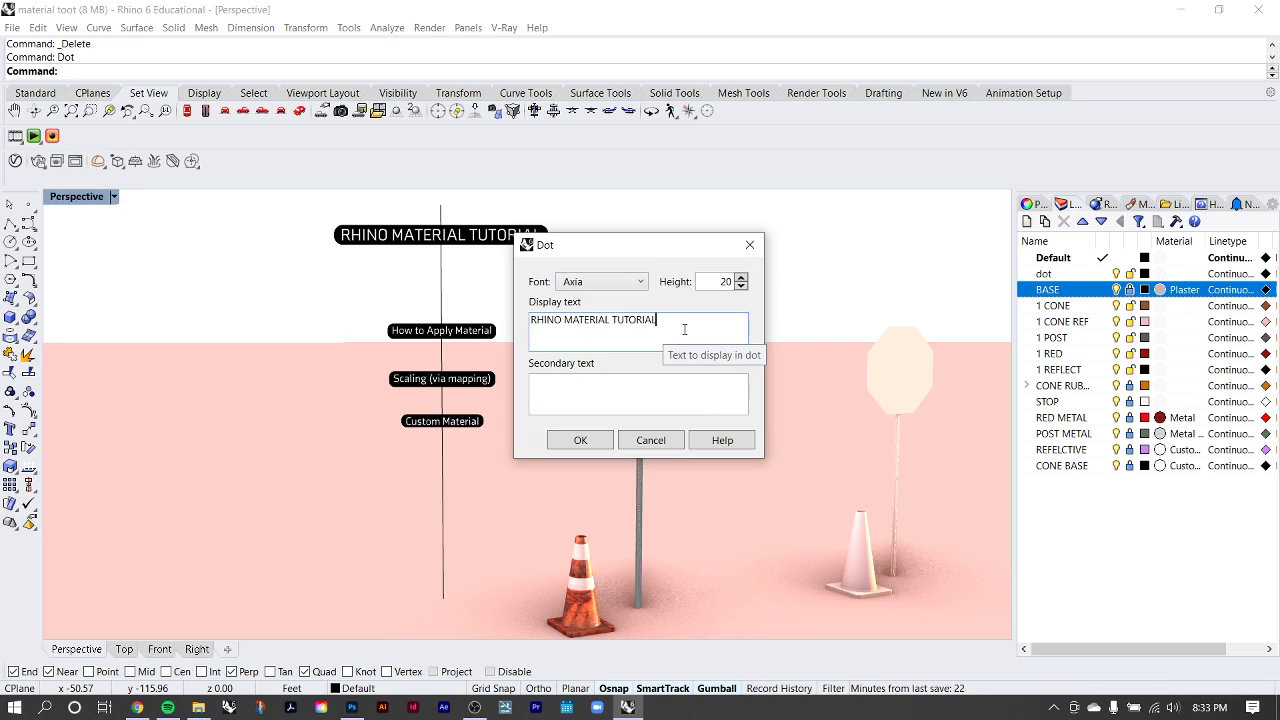
left_click(580, 440)
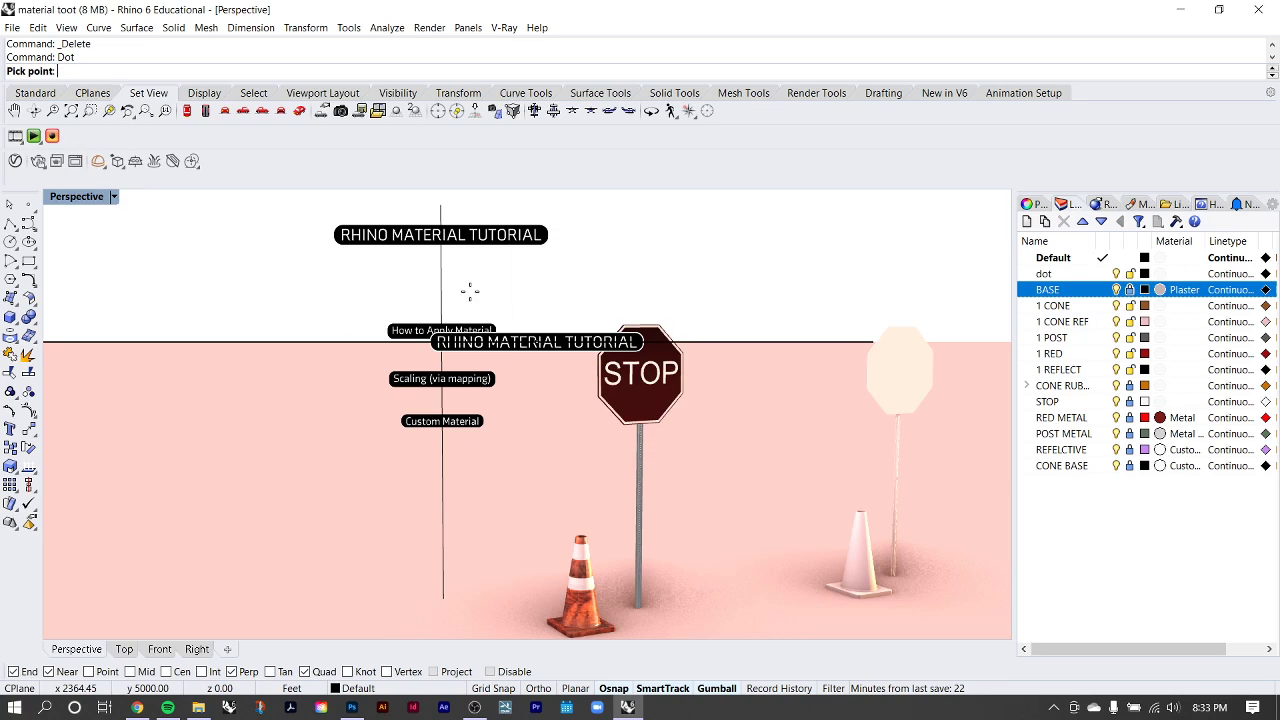
left_click(441, 276)
Step: Select the blank stop sign's face and change the material type of its layer, 1 RED, to Metal
mouse_move(663, 277)
right_mouse_down()
mouse_move(493, 288)
mouse_move(694, 280)
mouse_move(714, 357)
right_mouse_up()
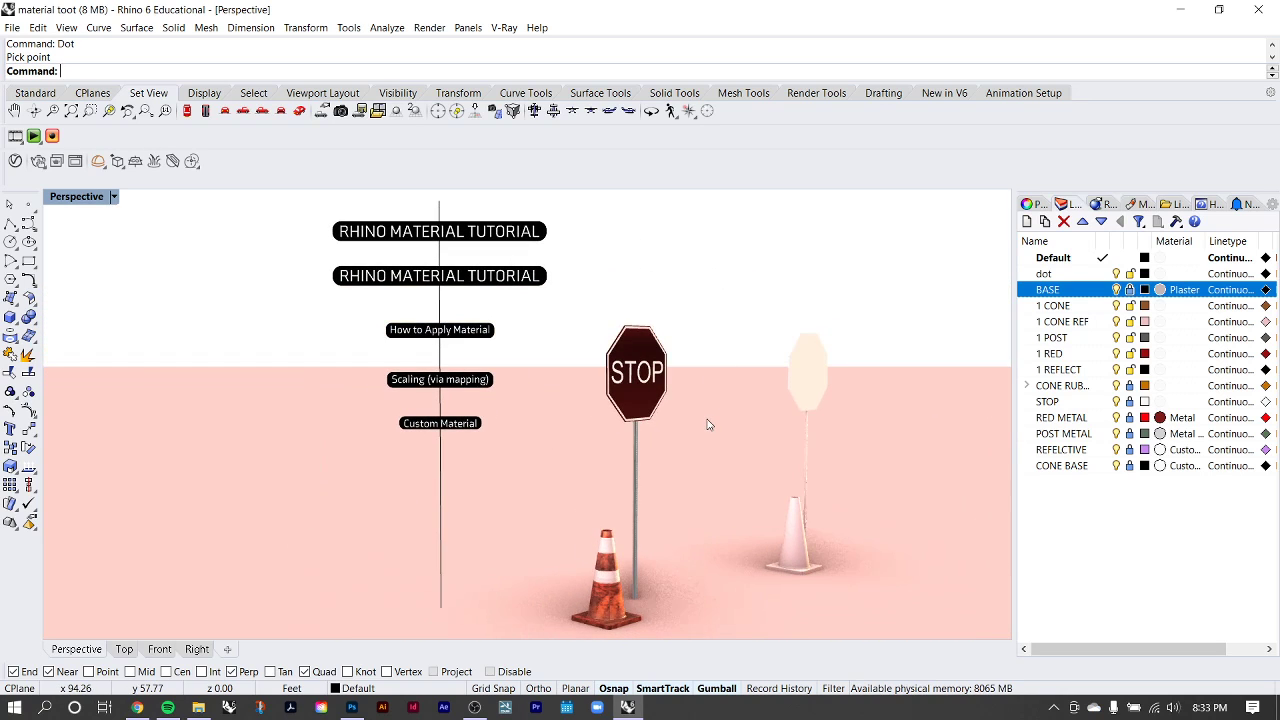
scroll(702, 406, "up", 2)
scroll(702, 406, "down", 2)
right_click_drag(702, 406, 650, 345)
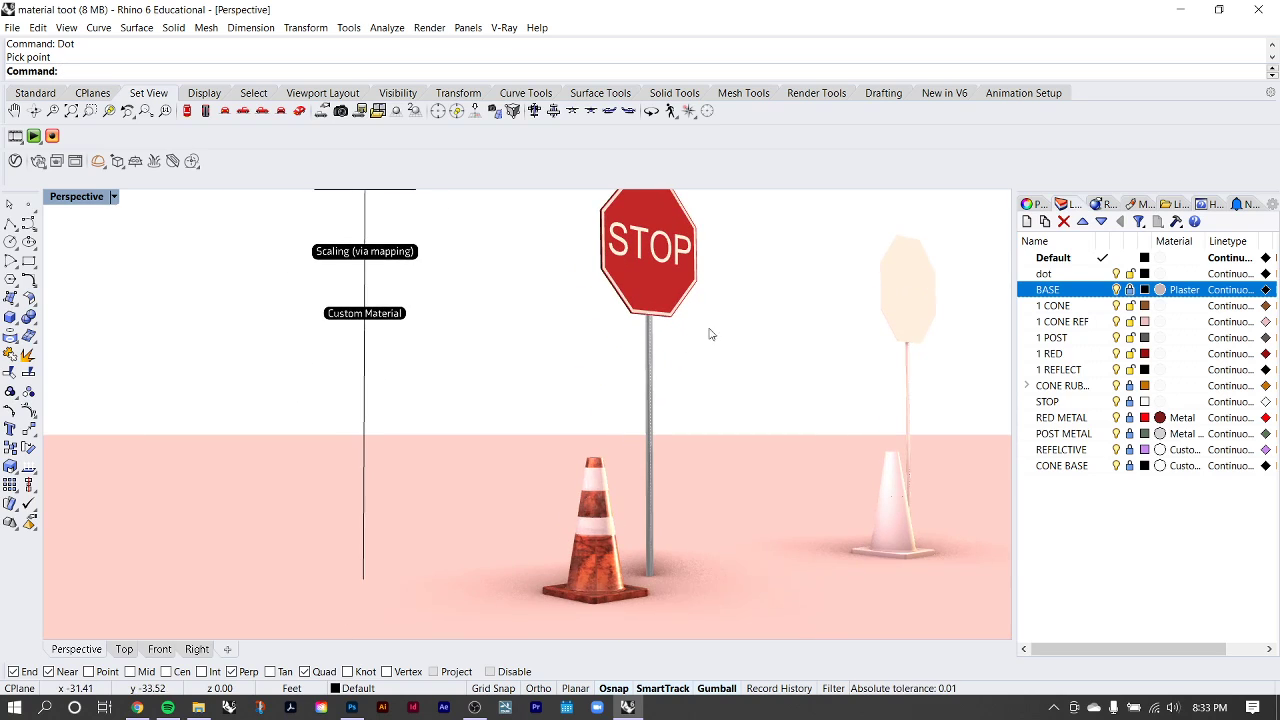
right_click_drag(691, 429, 645, 360)
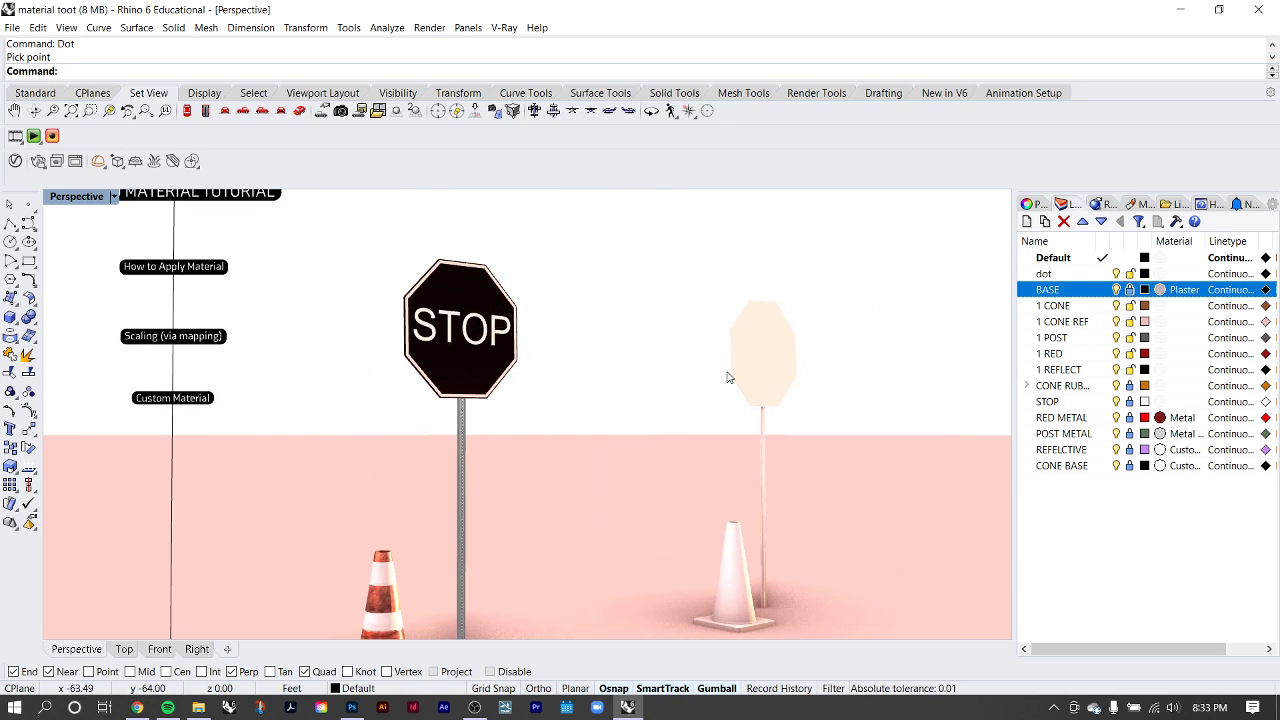
right_click_drag(728, 377, 657, 371)
scroll(665, 372, "up", 5)
left_click(671, 343)
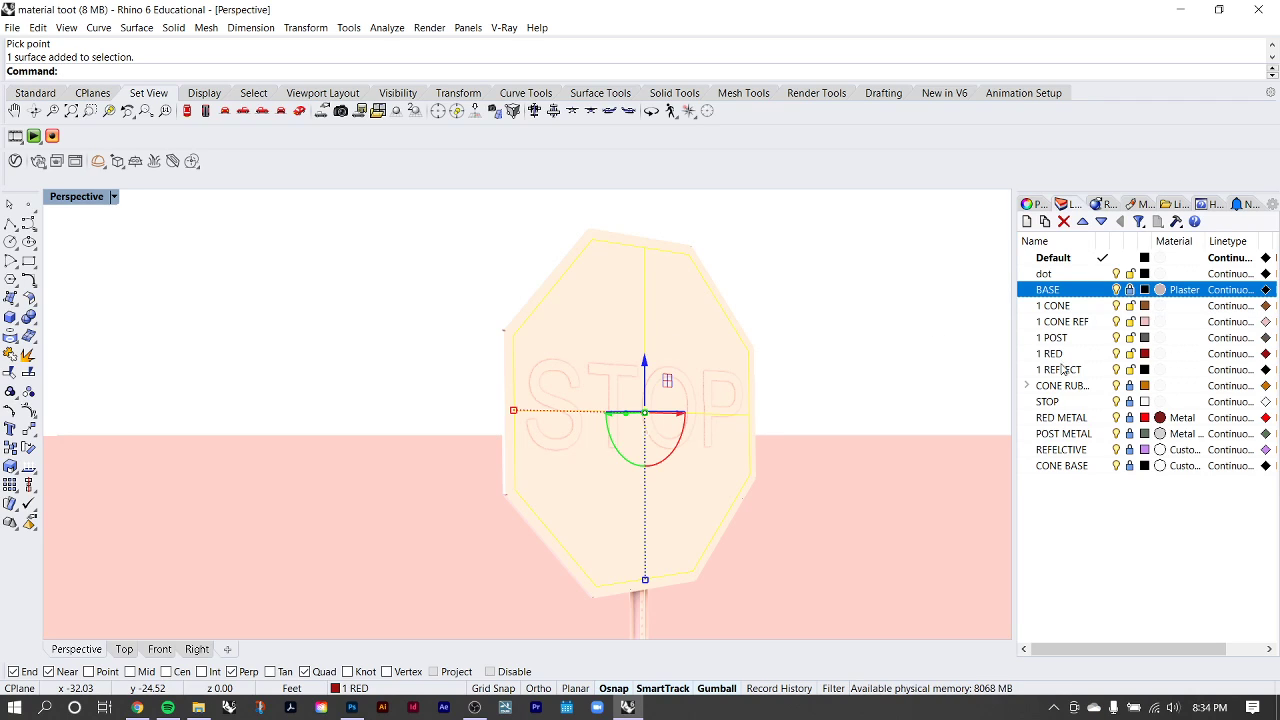
left_click(1162, 353)
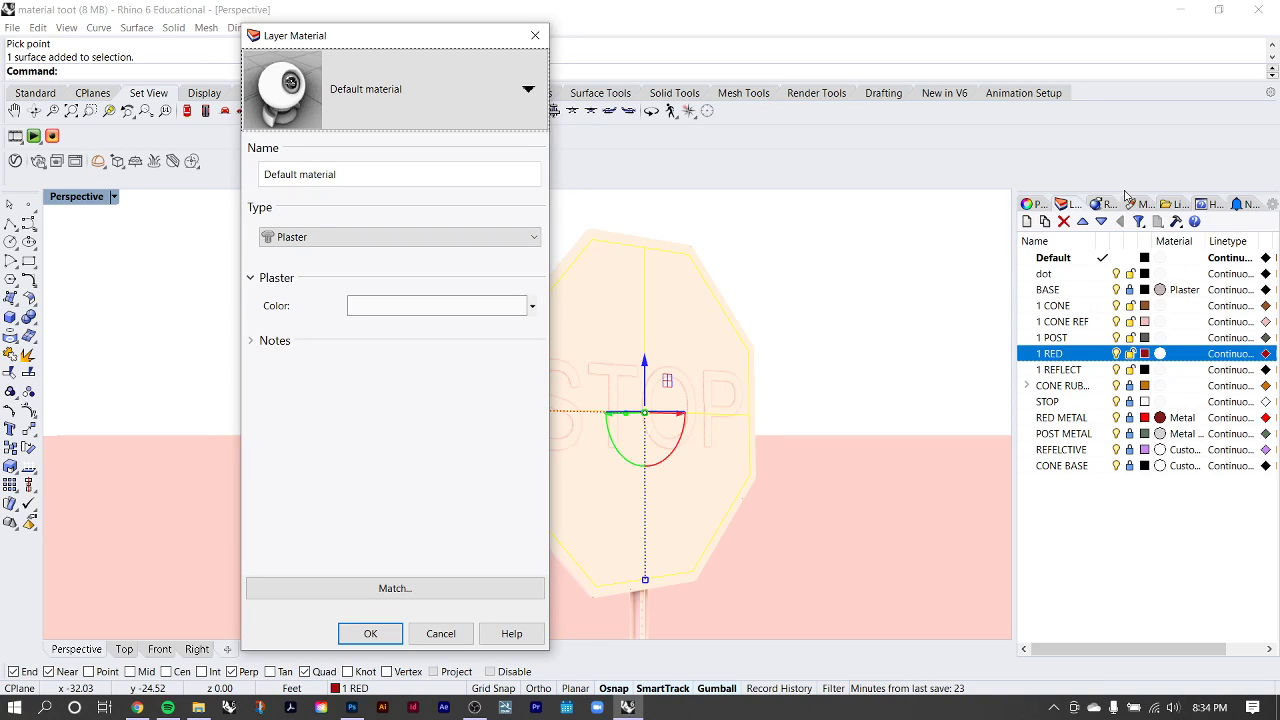
left_click(468, 246)
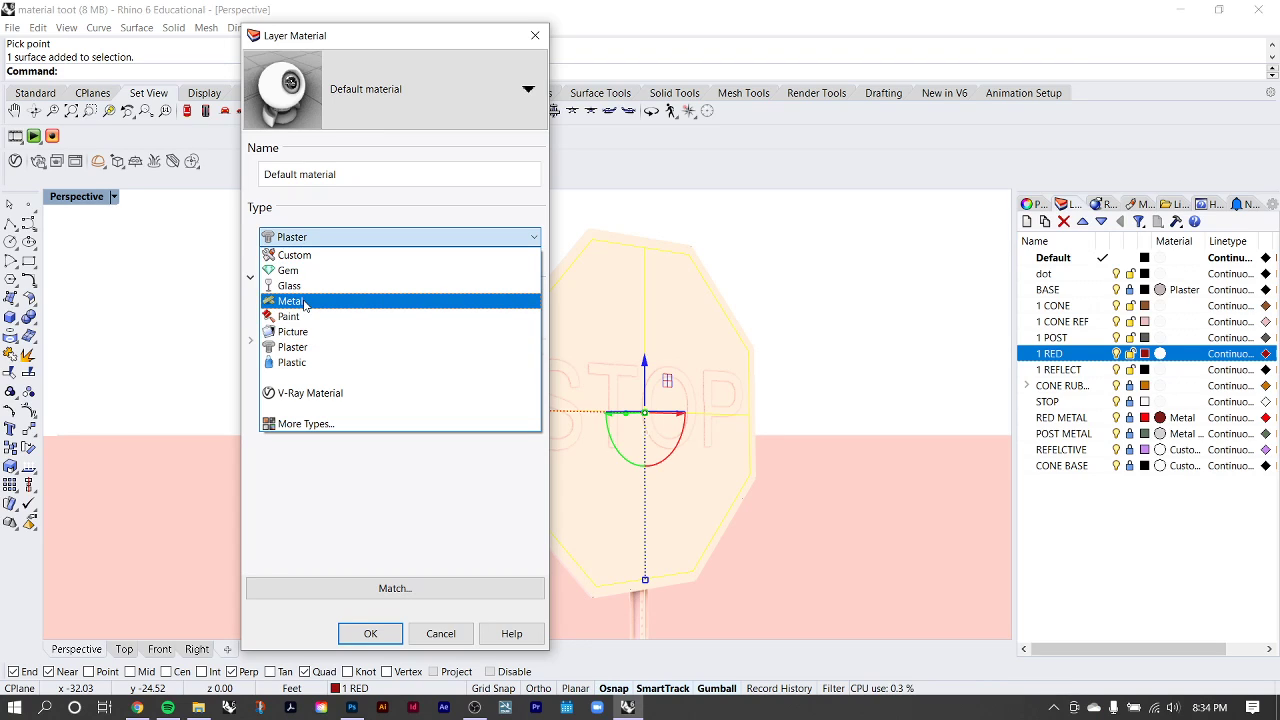
left_click(305, 303)
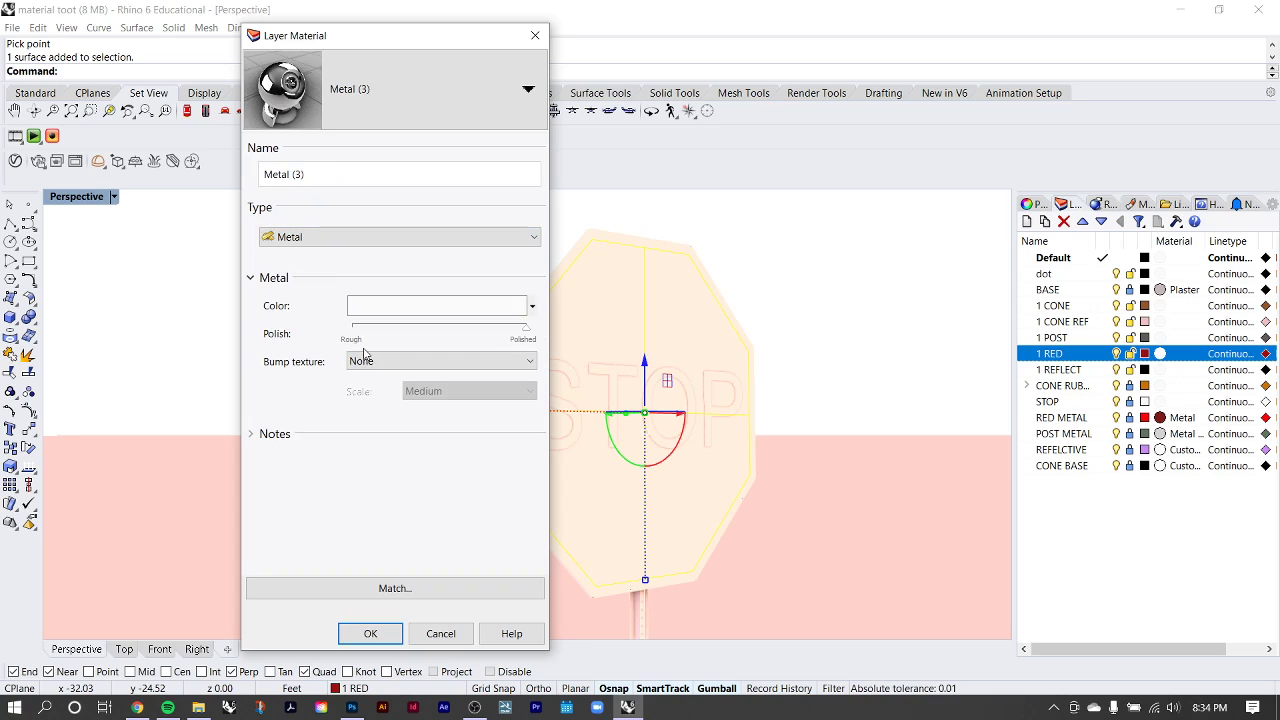
Step: Set the metal material's color to dark red with RGB 93, 21, 21
left_click(533, 308)
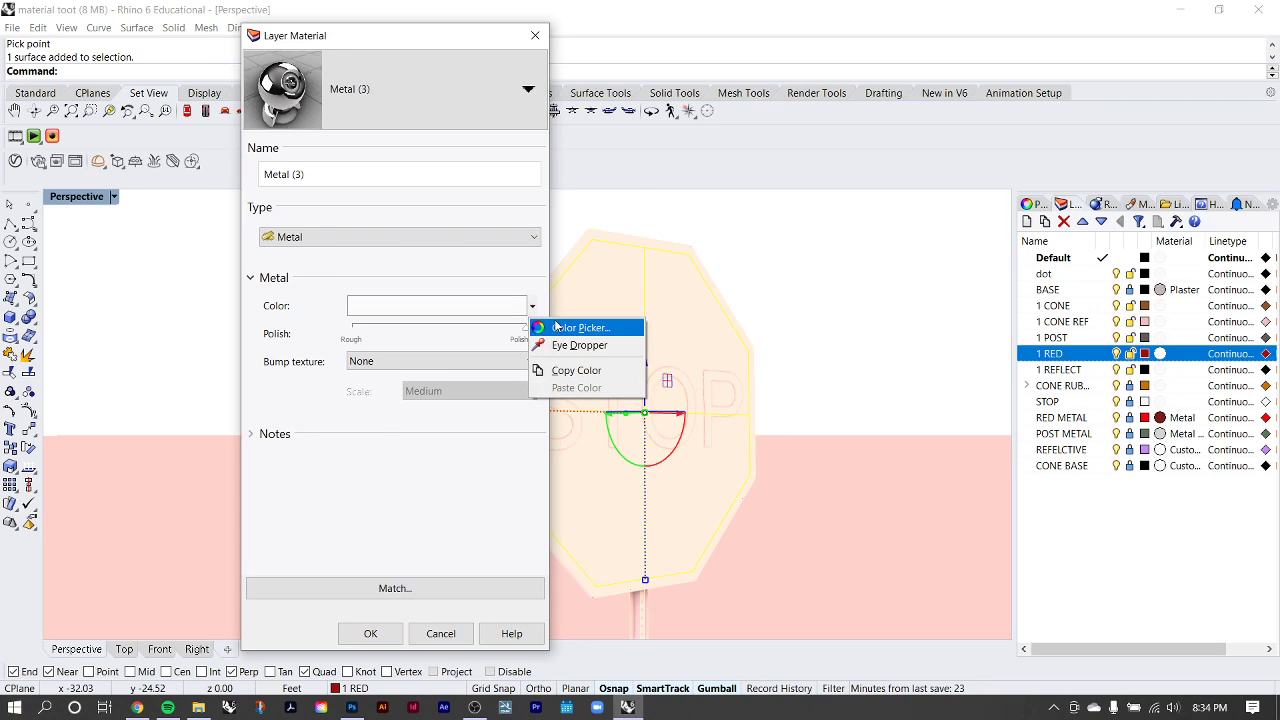
left_click(552, 326)
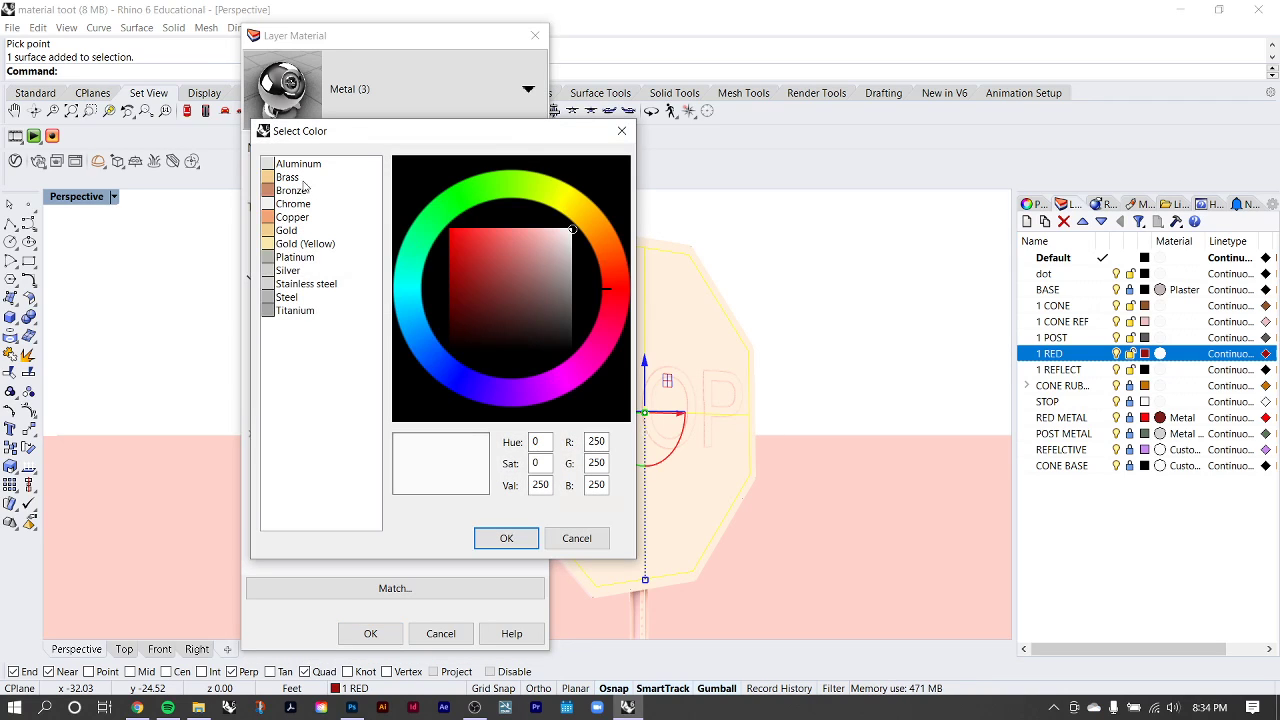
mouse_move(541, 279)
left_mouse_down()
mouse_move(528, 266)
mouse_move(478, 322)
mouse_move(477, 308)
left_mouse_up()
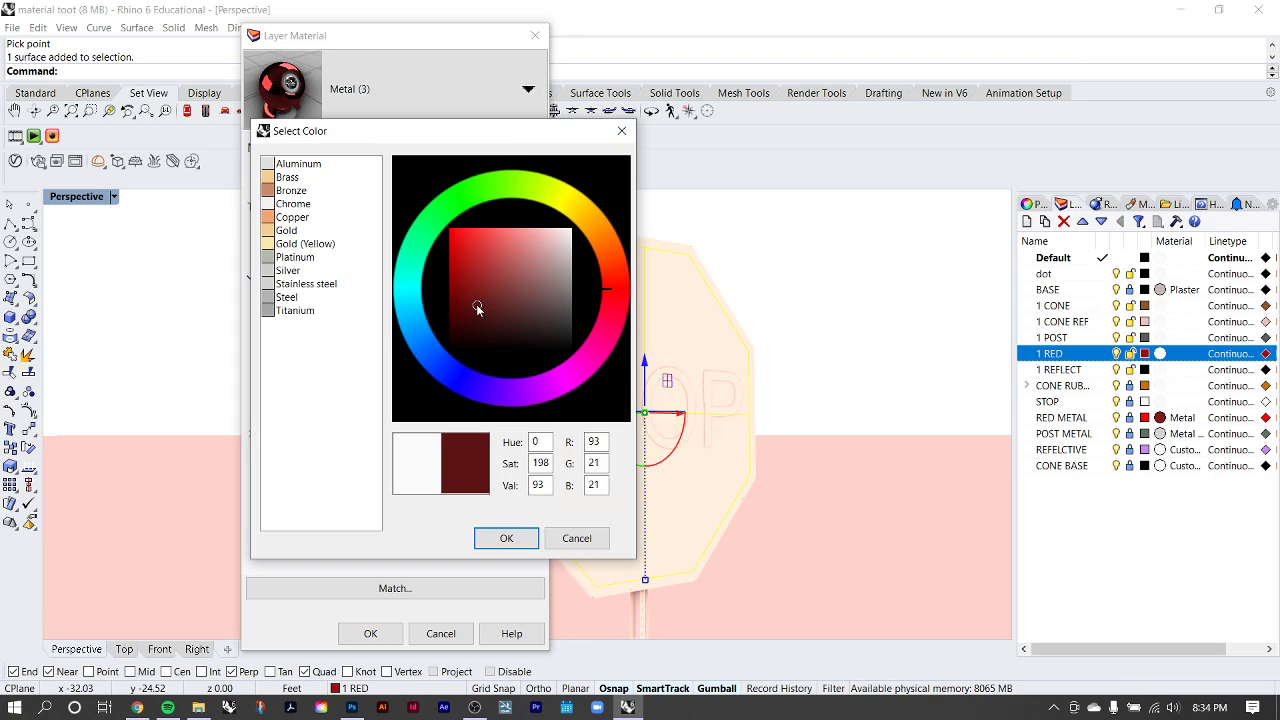
left_click(506, 537)
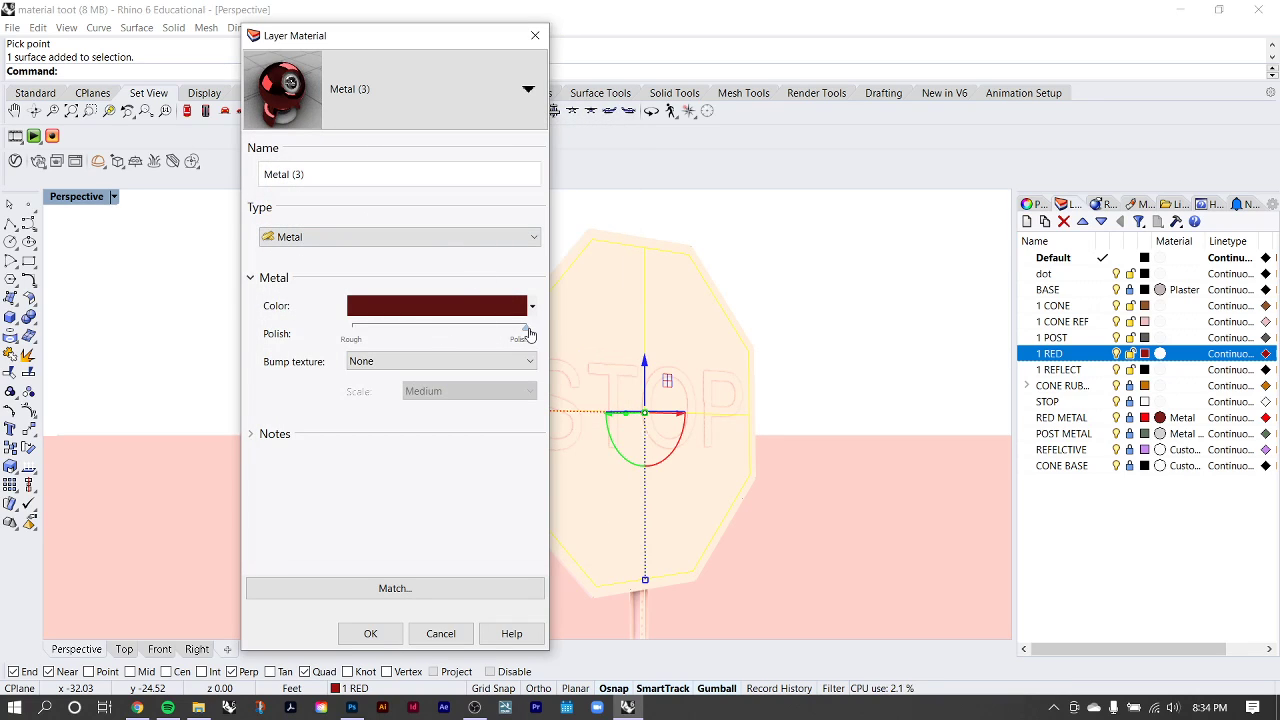
Step: Lower the metal's polish to about two-thirds and apply a Cross Hatch bump texture at Medium scale
left_click_drag(521, 329, 485, 337)
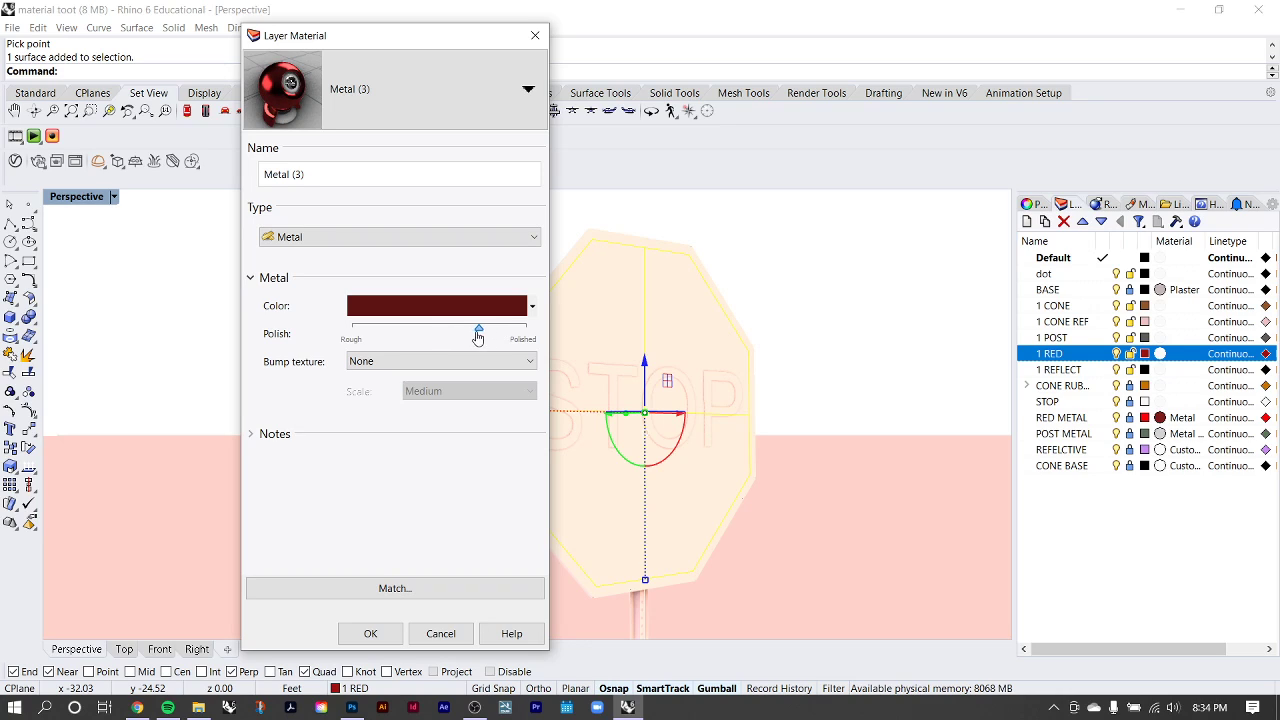
left_click(484, 362)
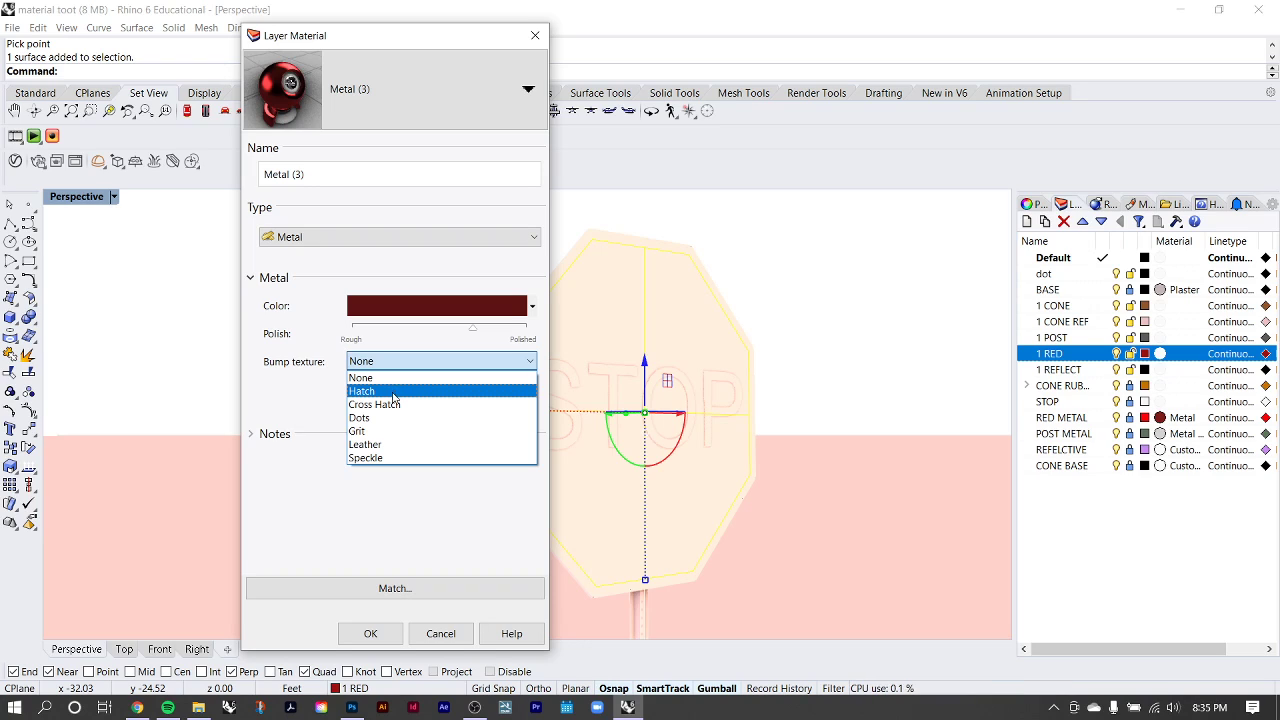
left_click(392, 404)
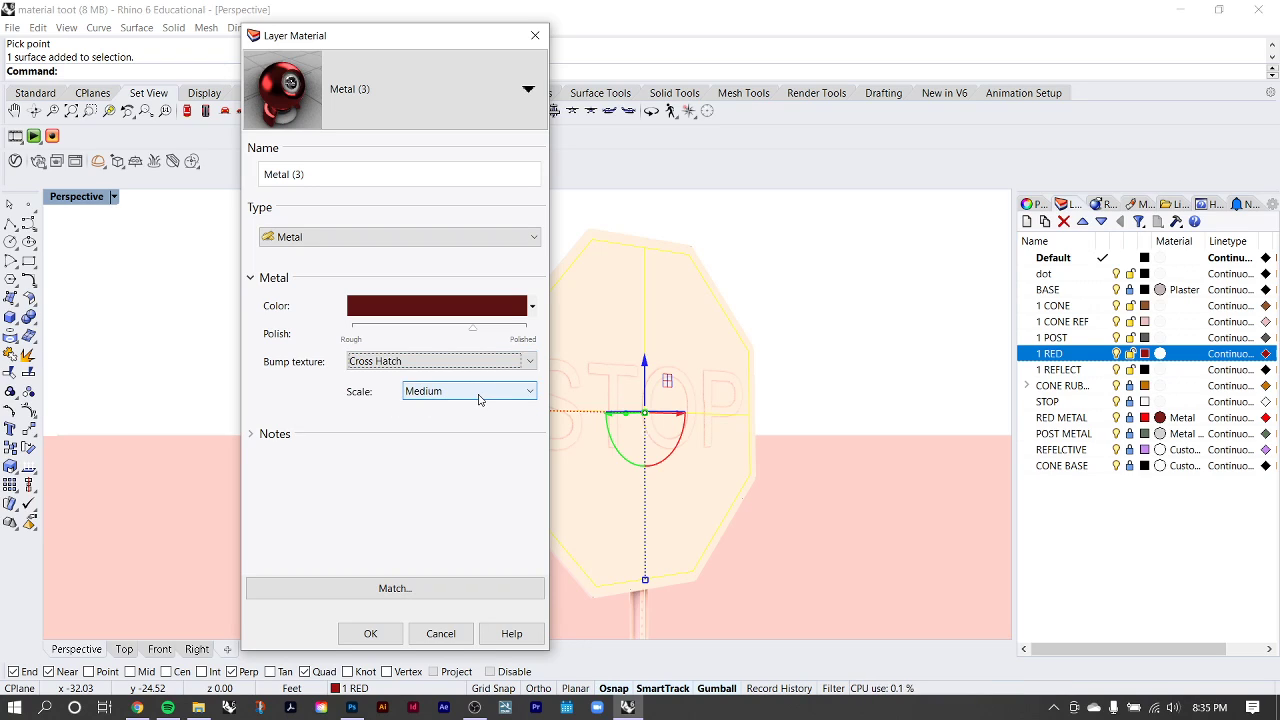
left_click(484, 393)
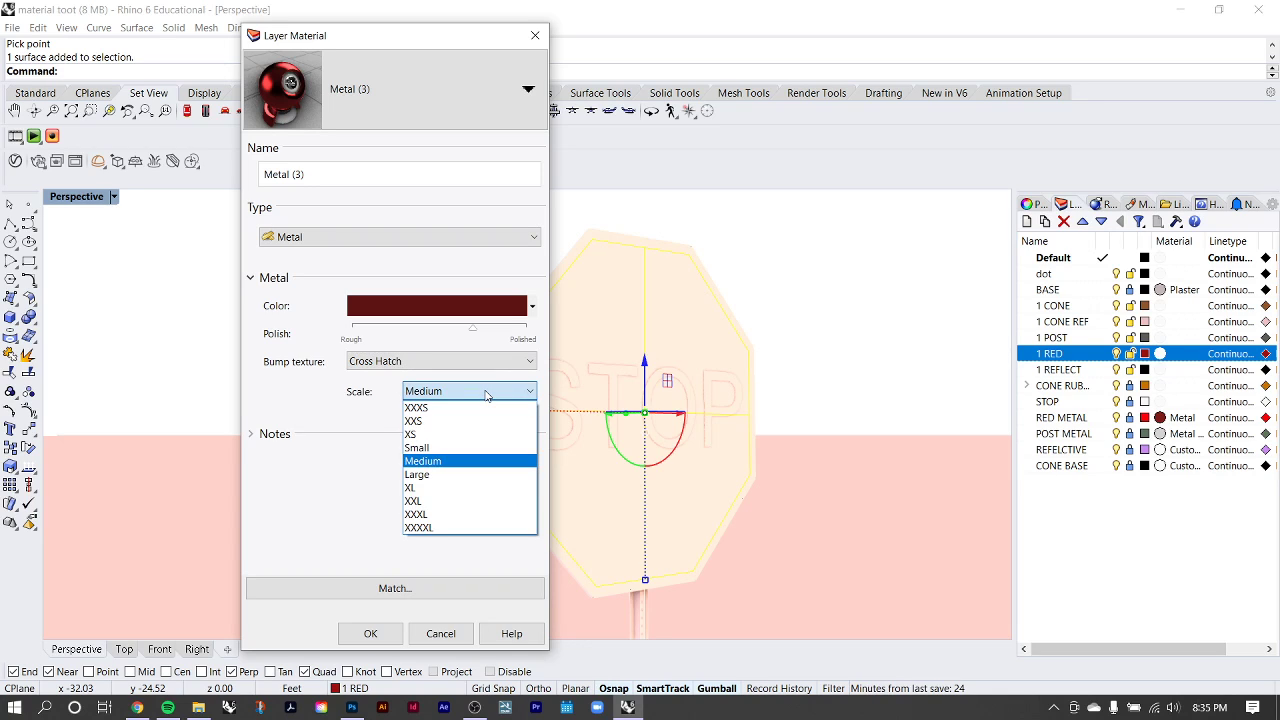
left_click(432, 462)
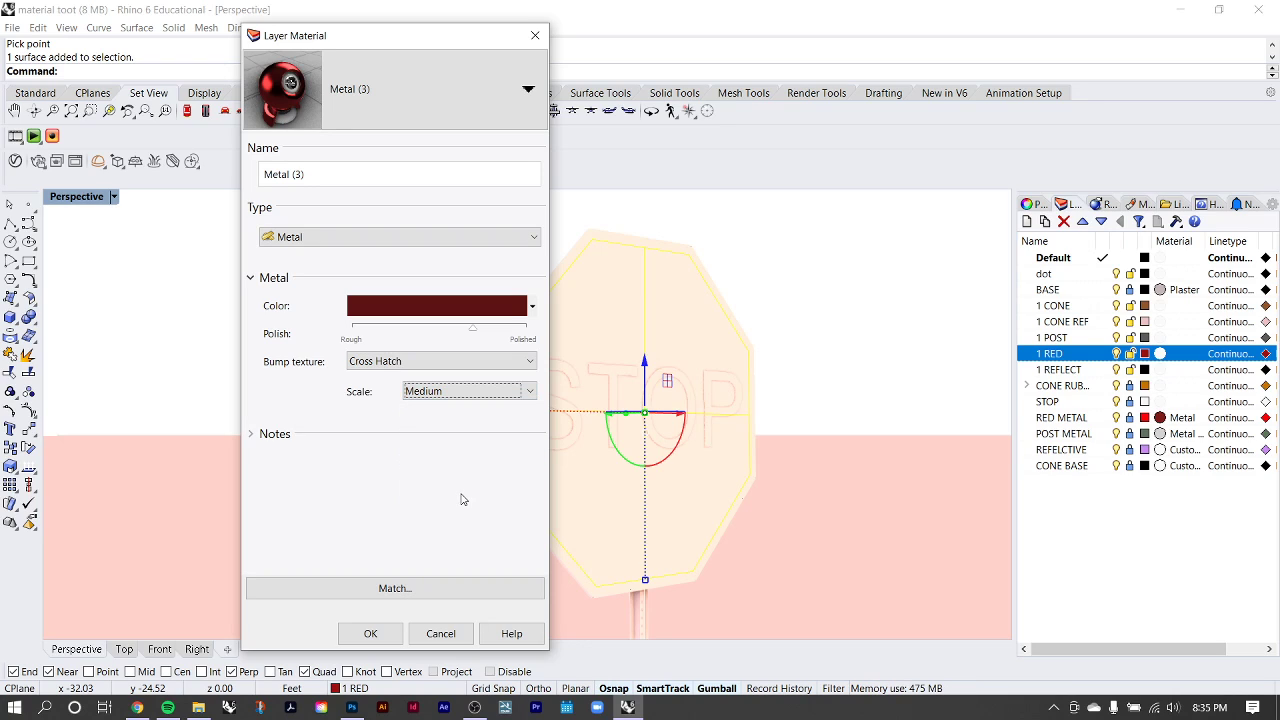
left_click(371, 636)
Step: Examine the cross-hatched red metal on the sign's face up close and from a distance
right_click_drag(668, 378, 676, 357)
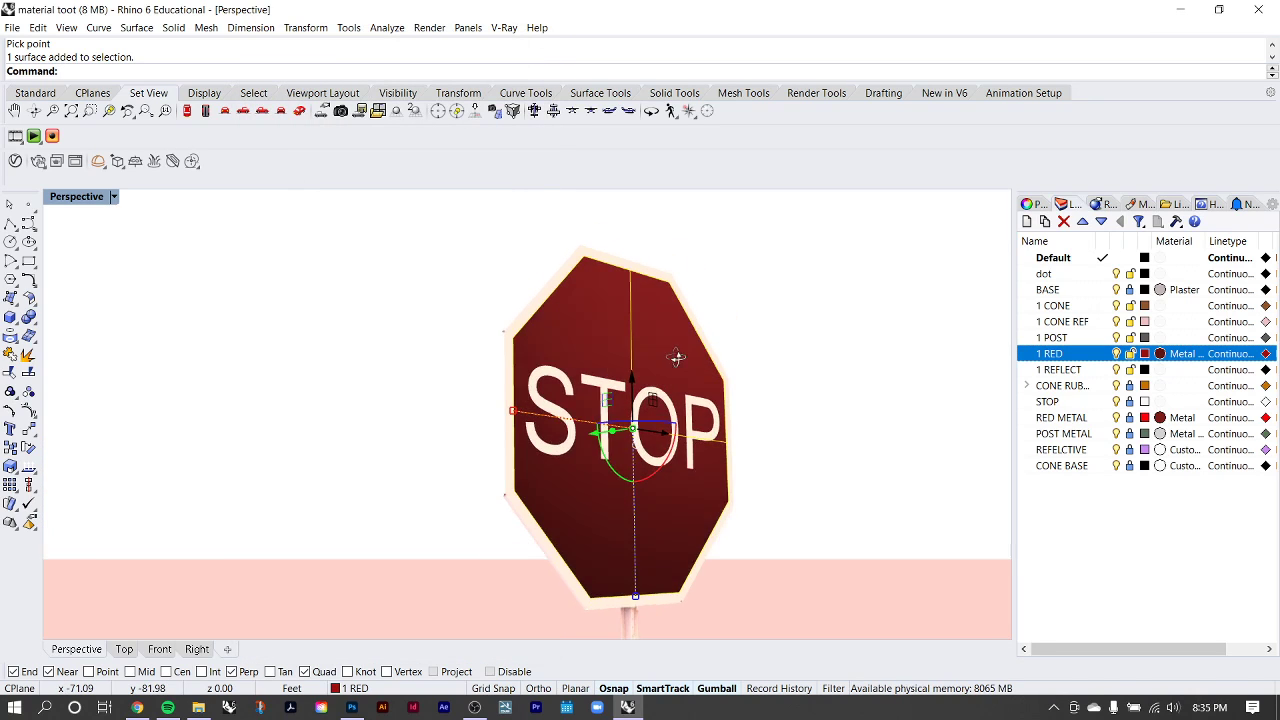
scroll(672, 350, "up", 10)
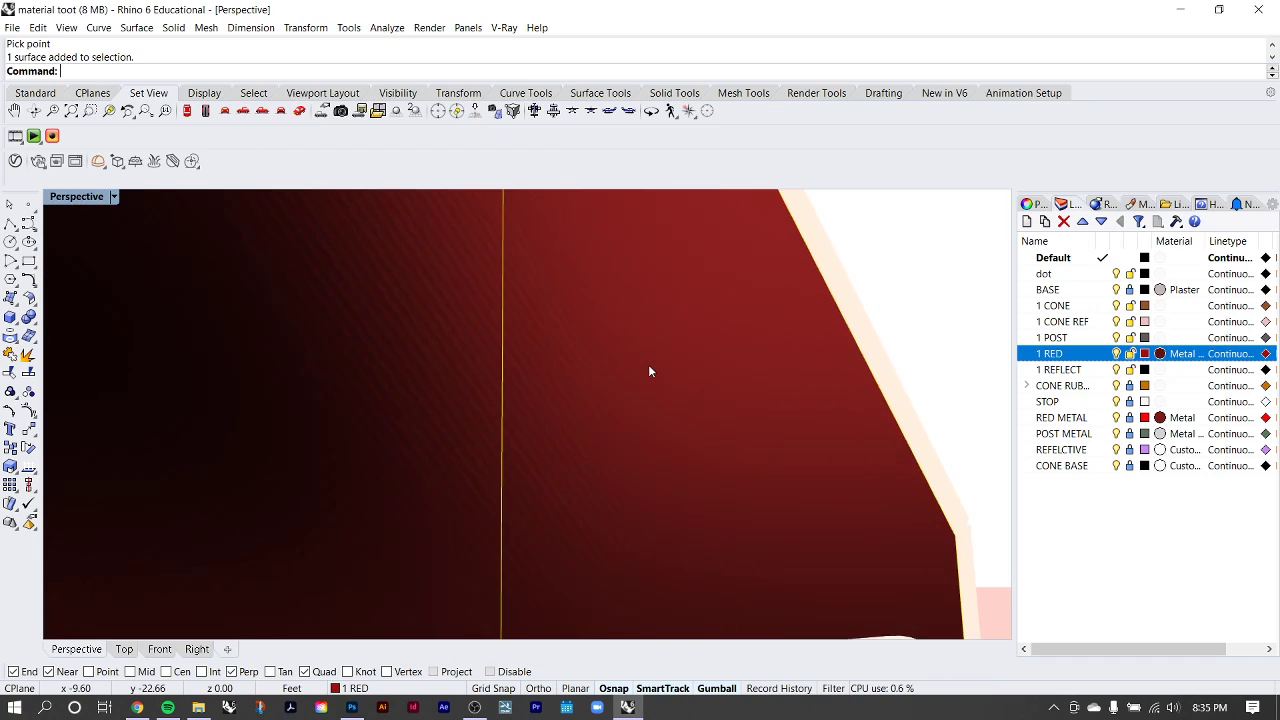
scroll(648, 371, "down", 10)
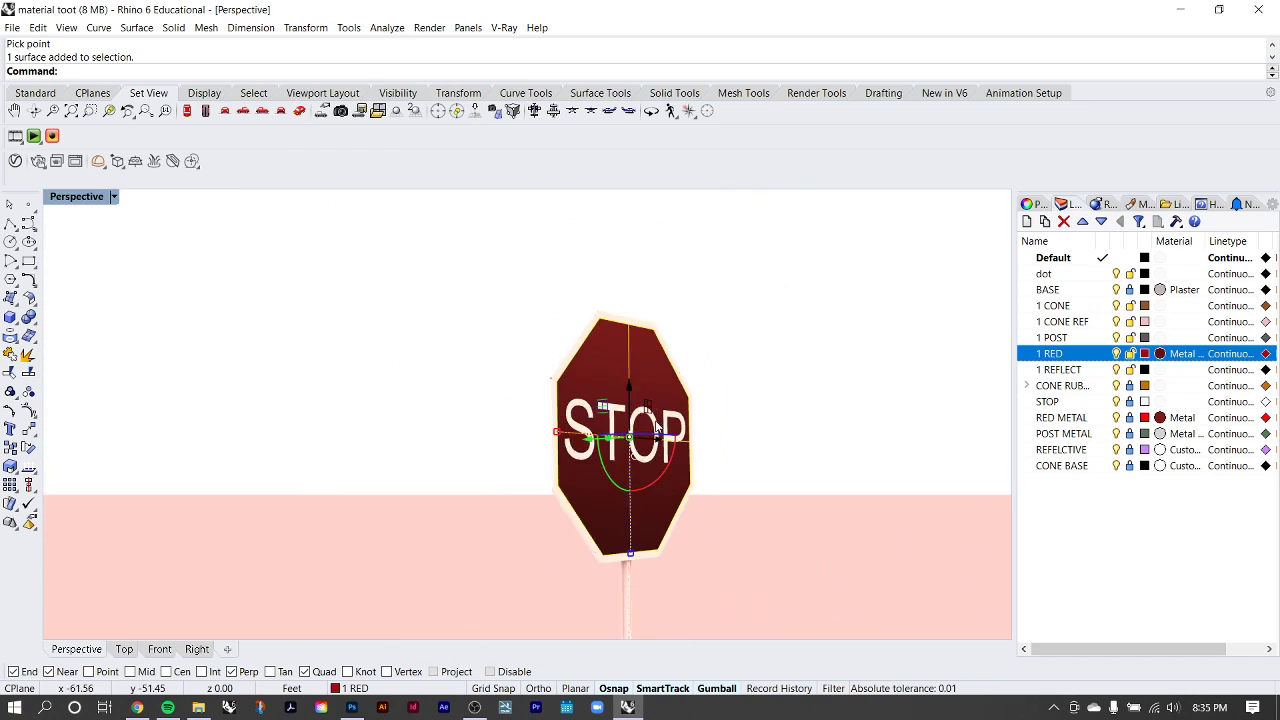
scroll(656, 422, "down", 5)
scroll(392, 424, "up", 8)
scroll(467, 399, "down", 6)
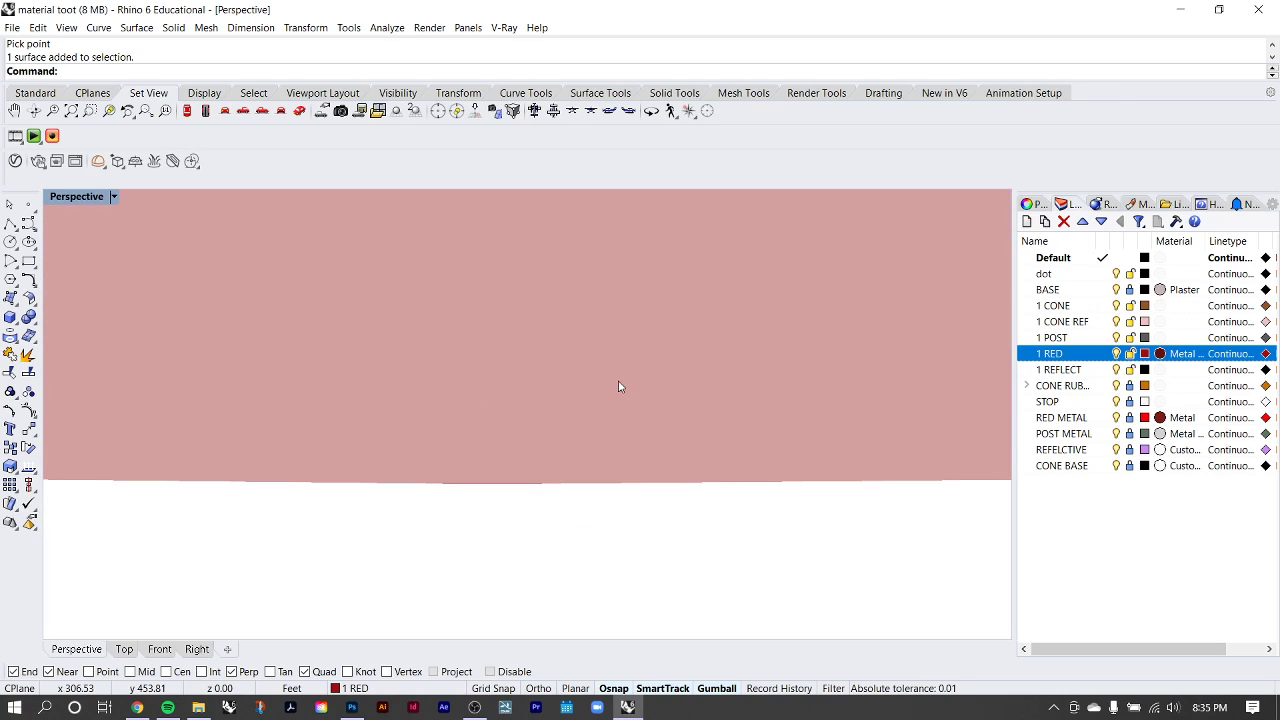
Step: Restore the four-viewport layout and zoom to the selected sign face
double_click(72, 198)
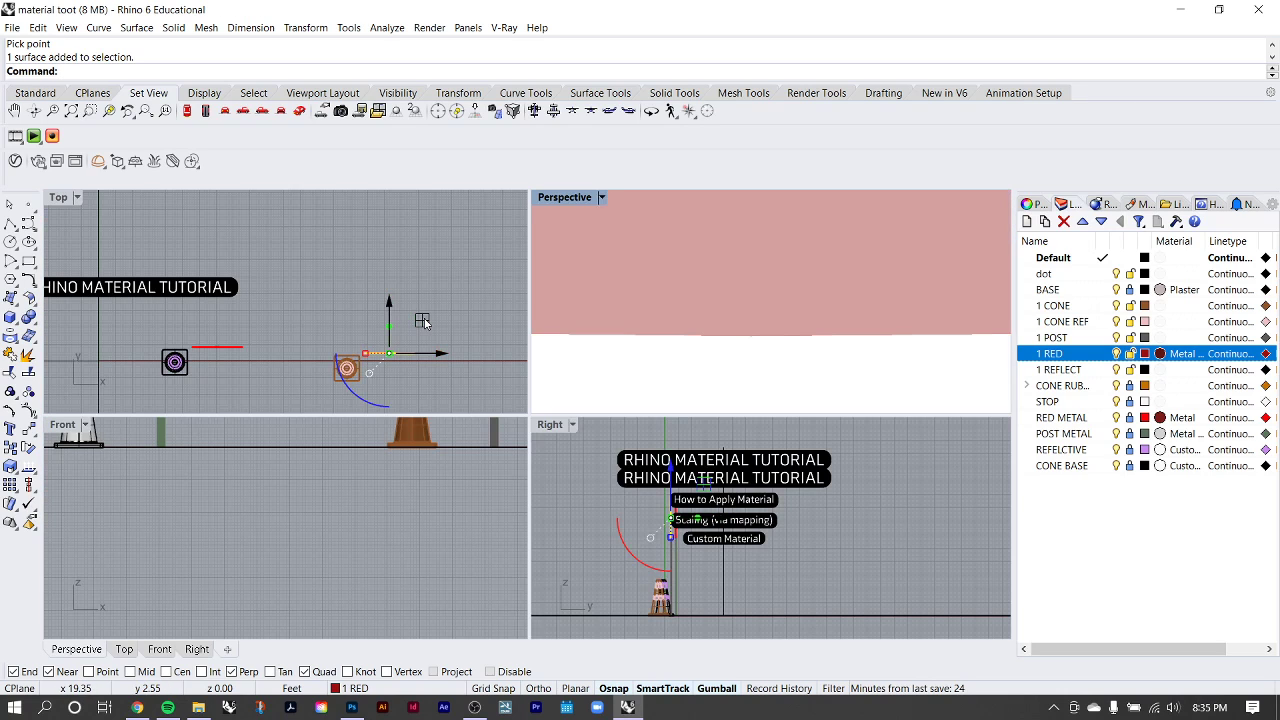
type("zs")
key("Return")
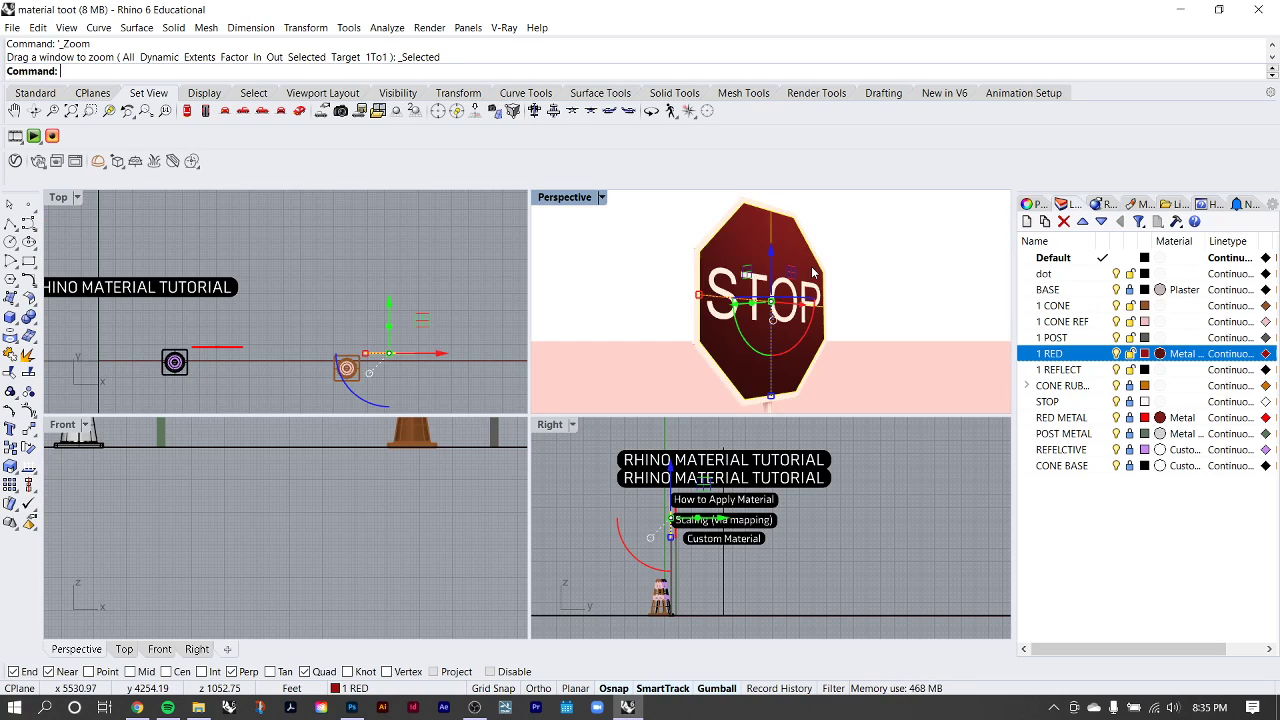
Step: Select the sign post and change its 1 POST layer material to the Metal type
left_click(891, 284)
right_click_drag(864, 342, 860, 246, "shift")
scroll(797, 323, "up", 3)
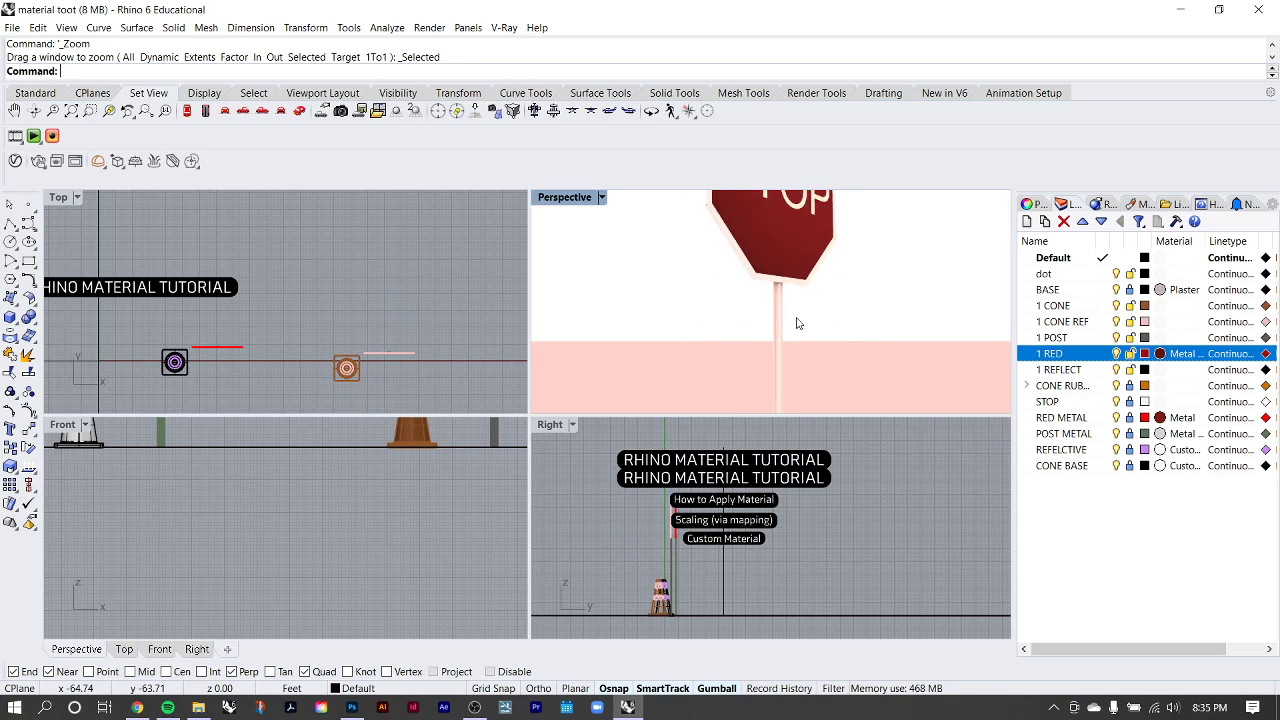
left_click(775, 291)
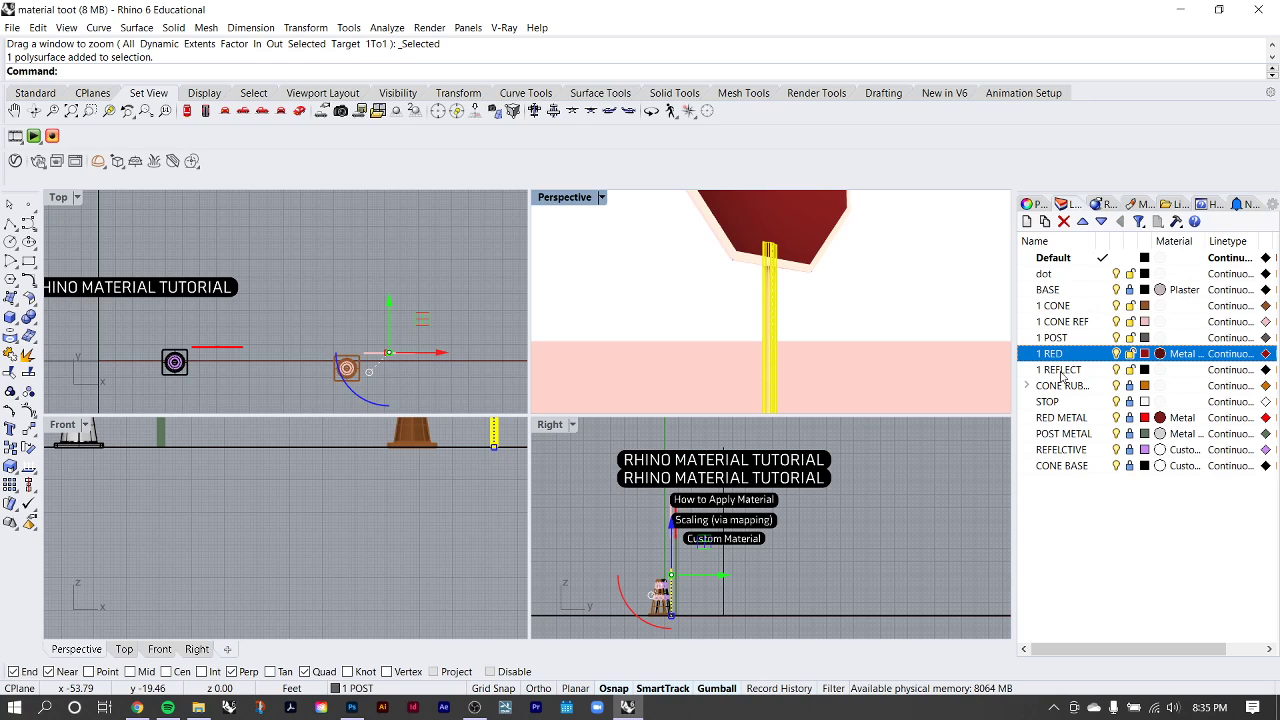
left_click(1160, 337)
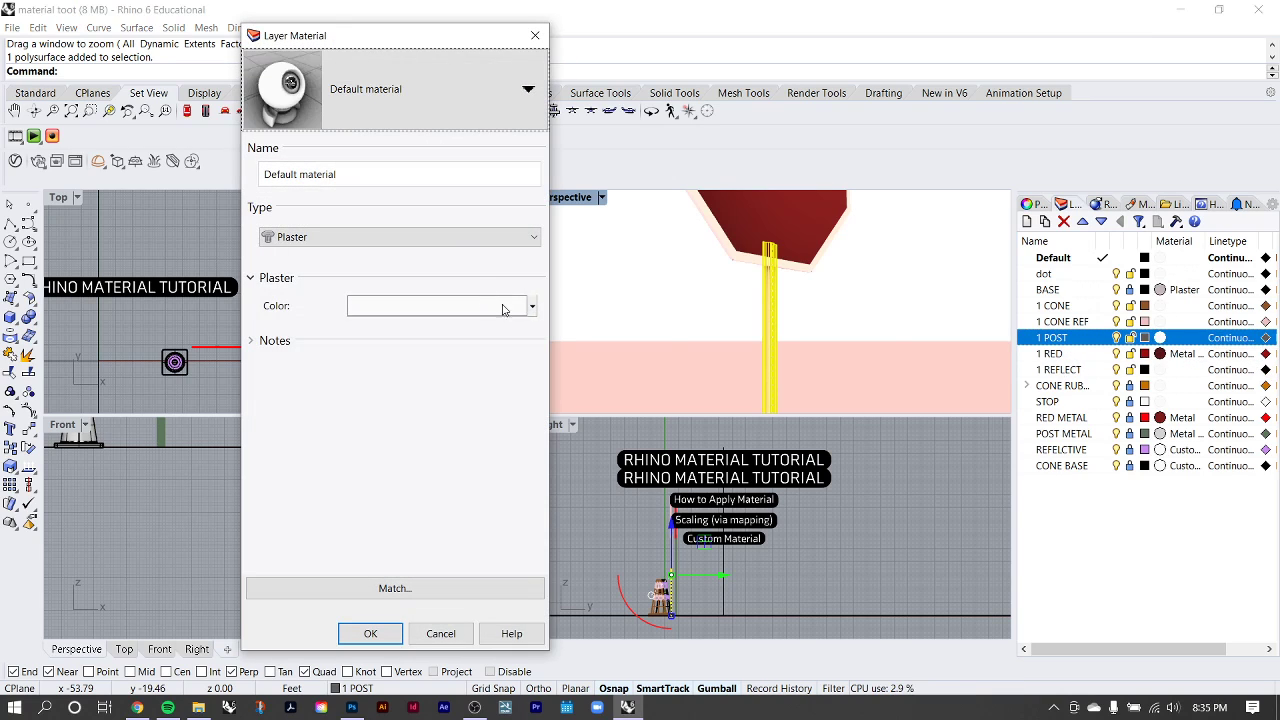
left_click(458, 237)
left_click(322, 297)
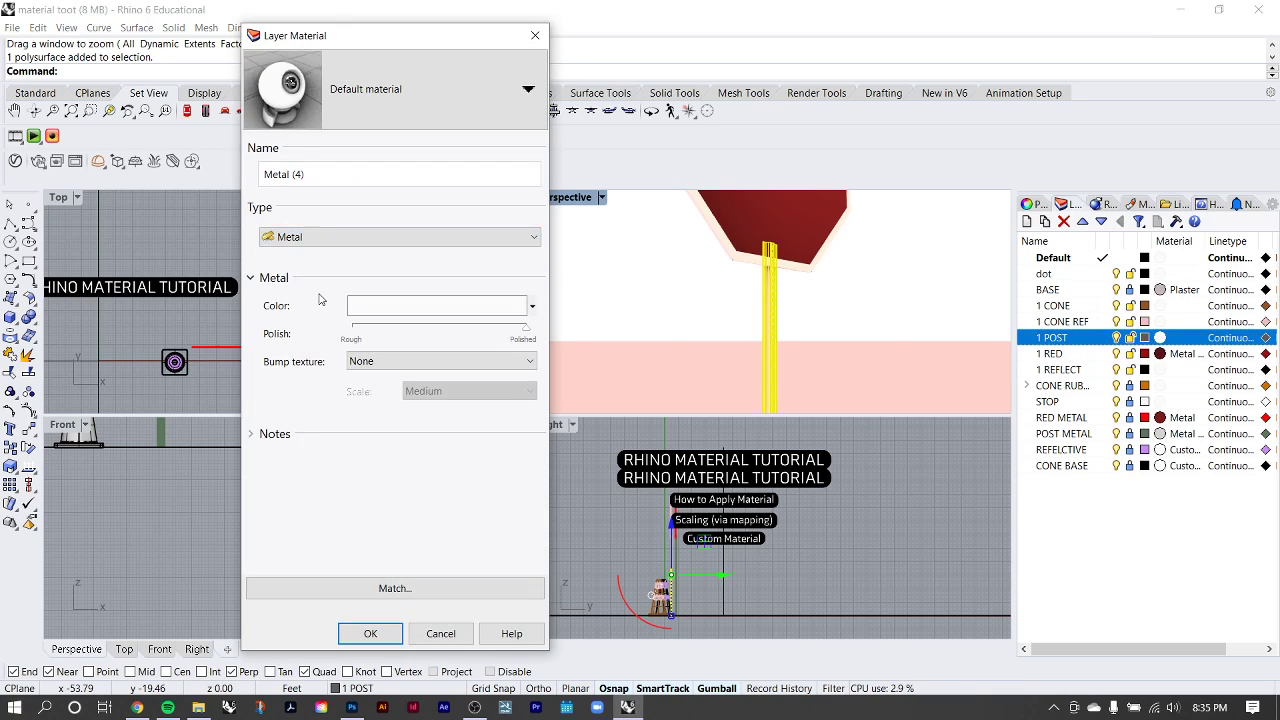
Step: Set the post metal's color to the Stainless steel preset
left_click(532, 306)
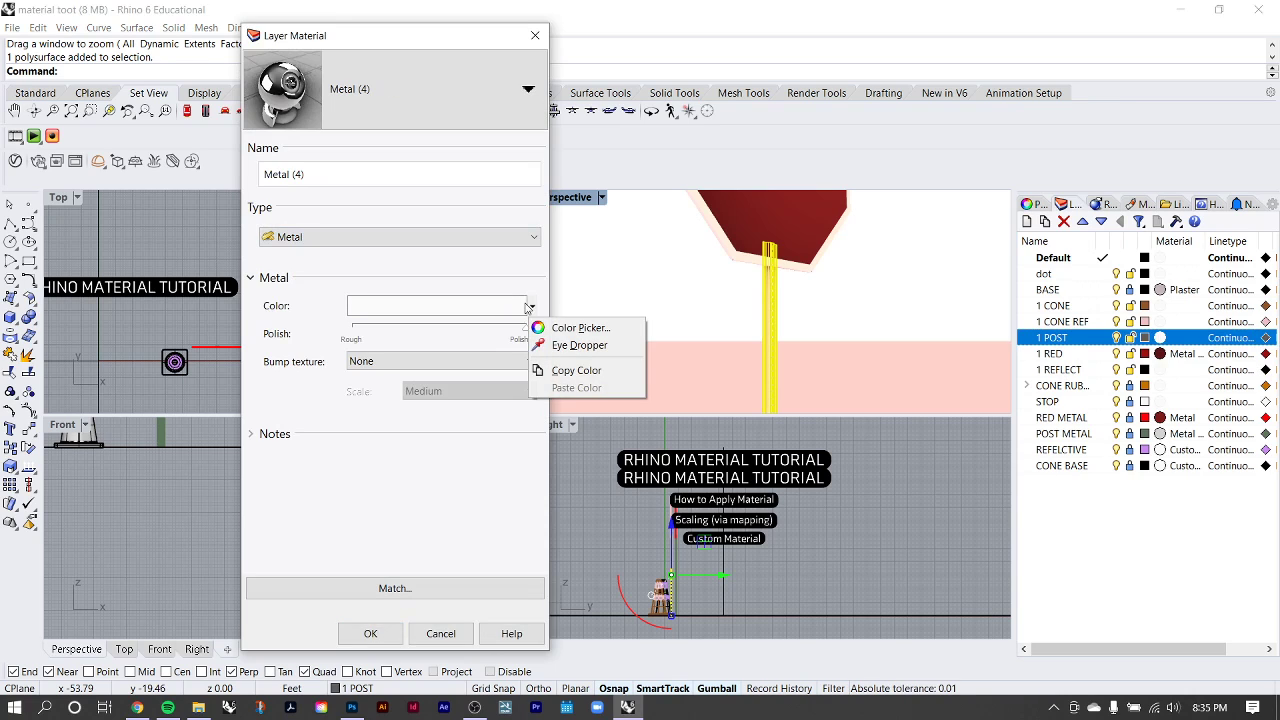
left_click(570, 326)
left_click(295, 165)
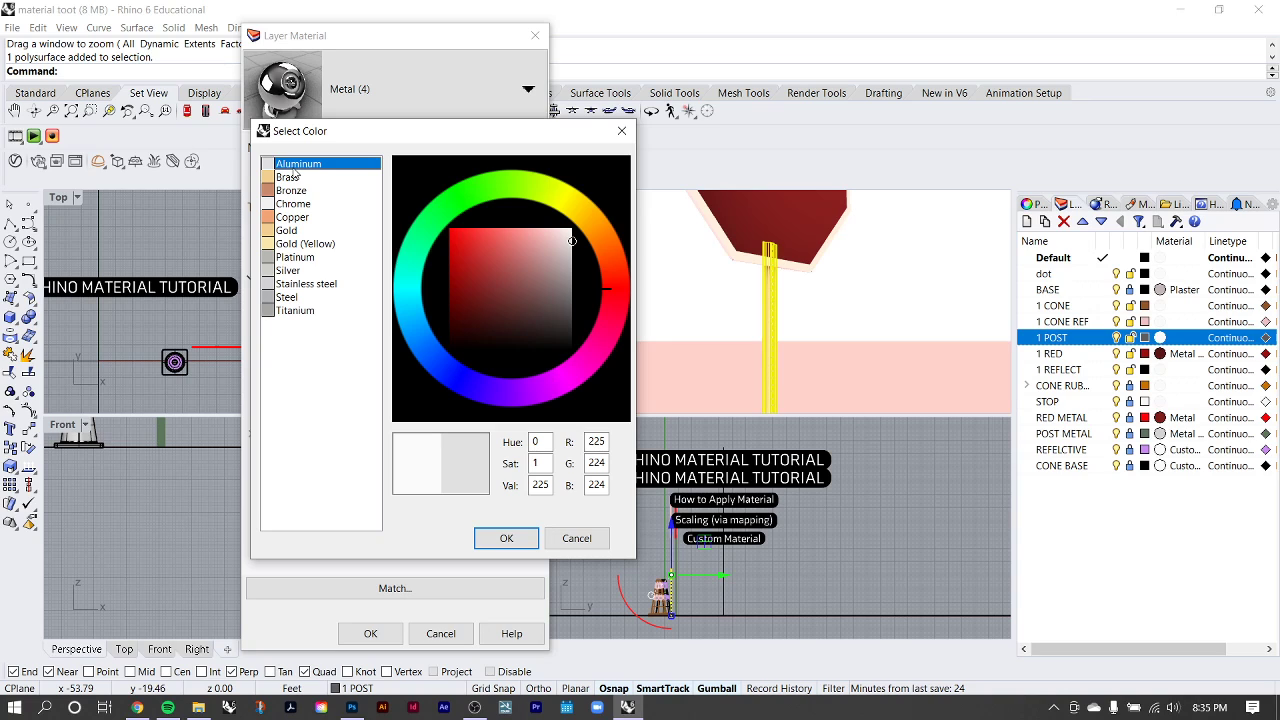
left_click(299, 284)
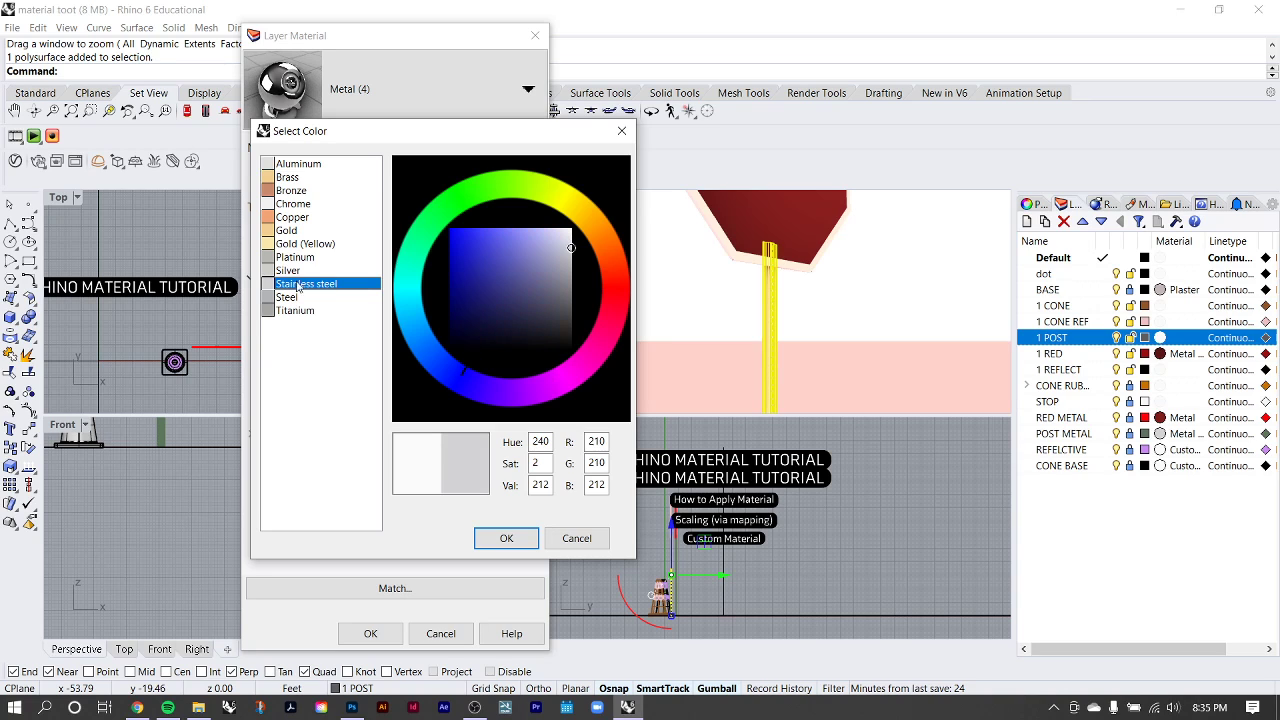
left_click(507, 539)
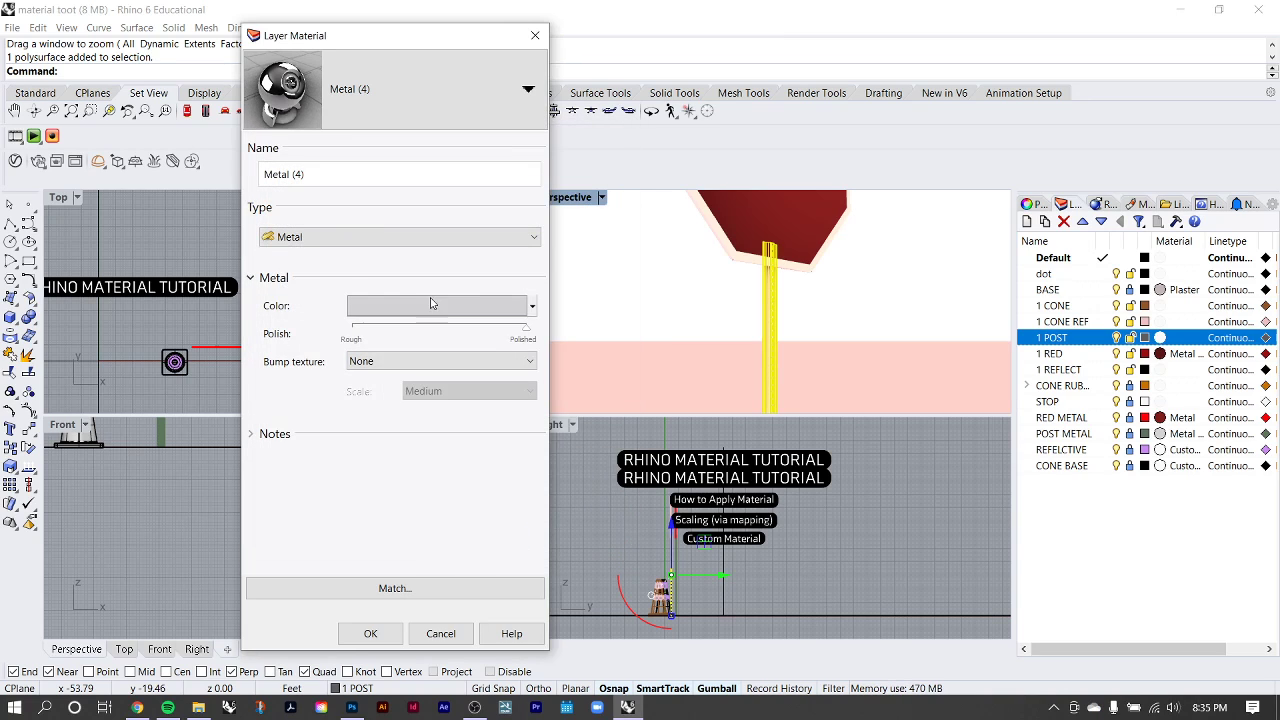
Step: Lower the post metal's polish to about one-third and apply a Dots bump texture at Large scale
left_click_drag(526, 333, 394, 340)
left_click(433, 361)
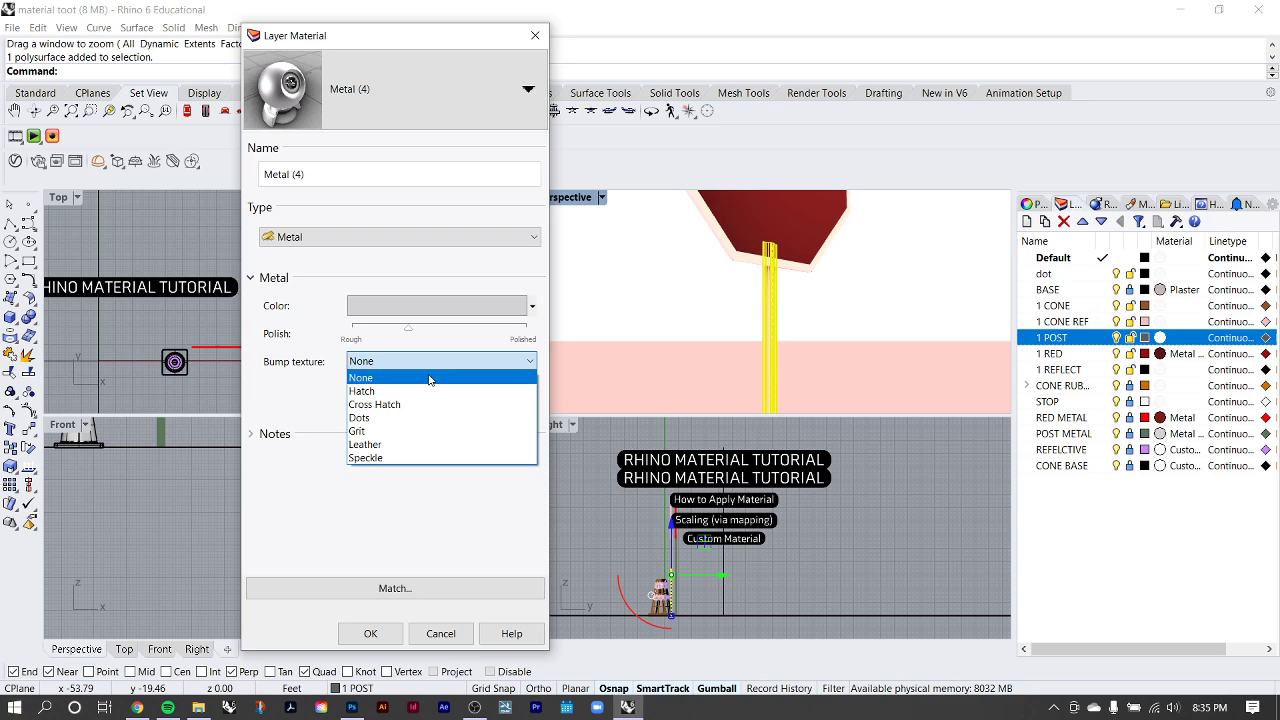
left_click(397, 420)
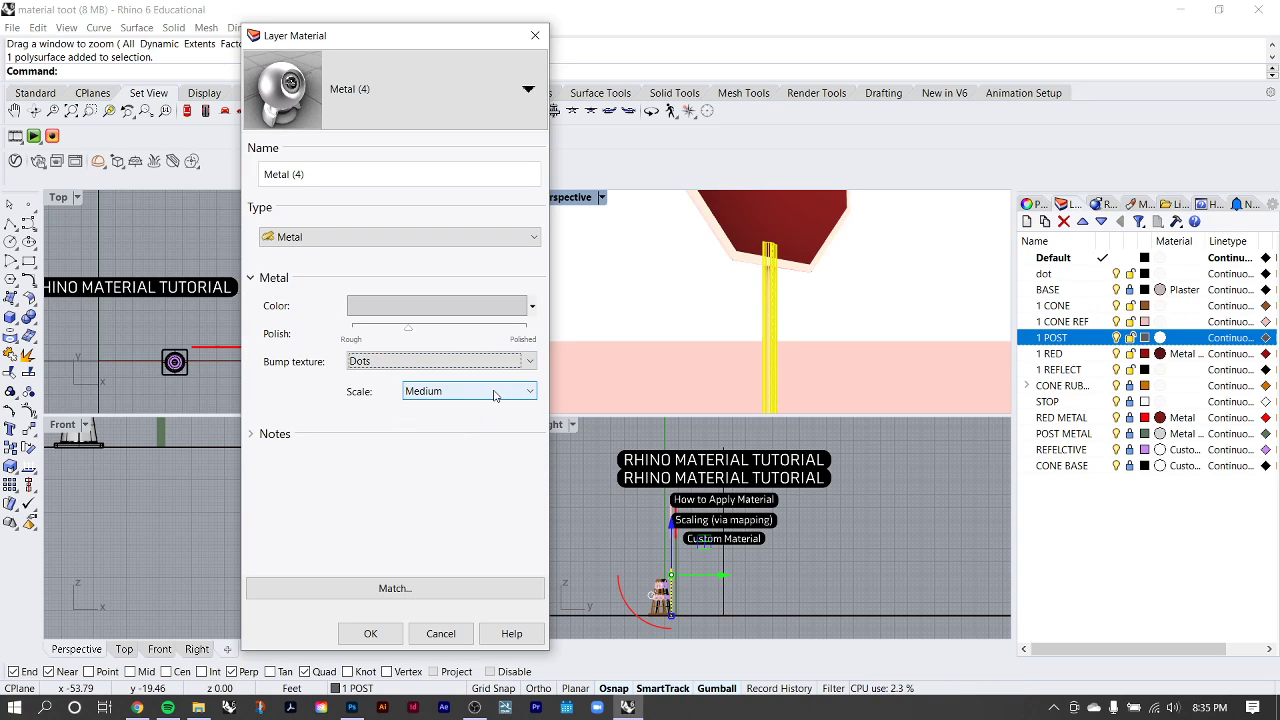
left_click(493, 391)
left_click(465, 478)
left_click(370, 633)
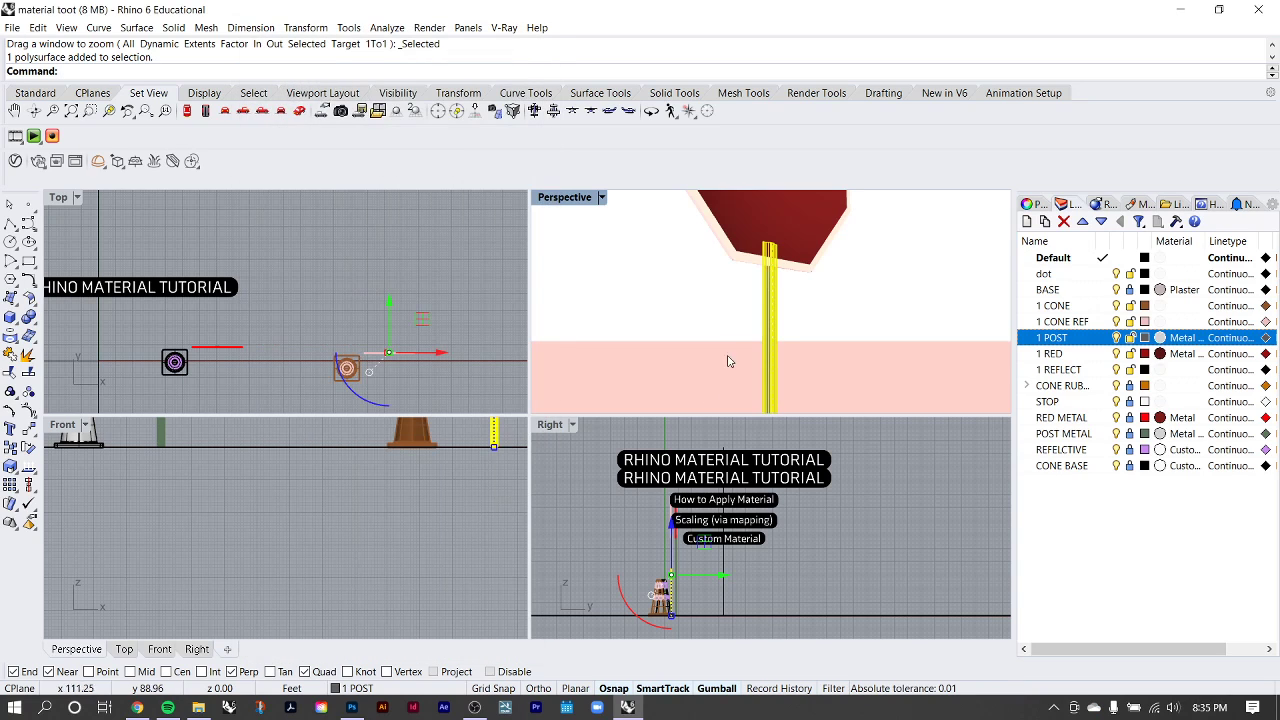
Step: Examine the dotted metal on the sign post up close and from a distance
scroll(771, 240, "up", 5)
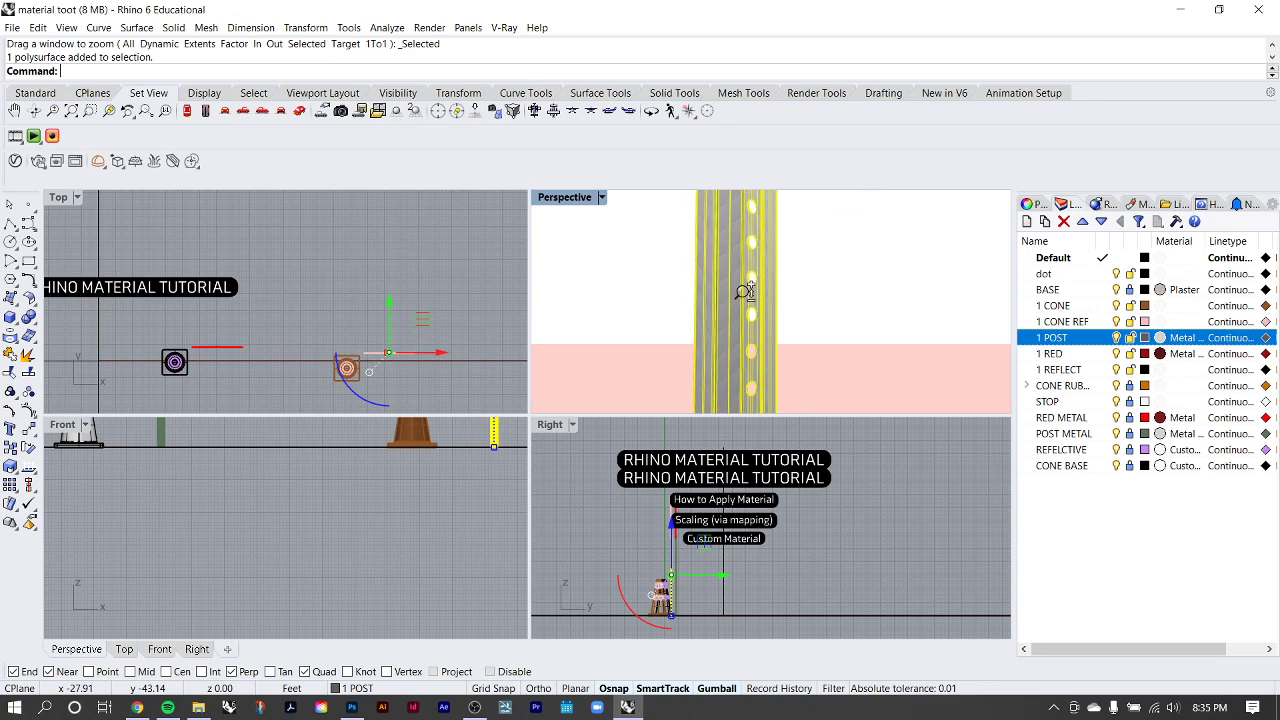
scroll(745, 291, "up", 1)
left_click(813, 255)
scroll(757, 275, "down", 5)
scroll(756, 277, "up", 7)
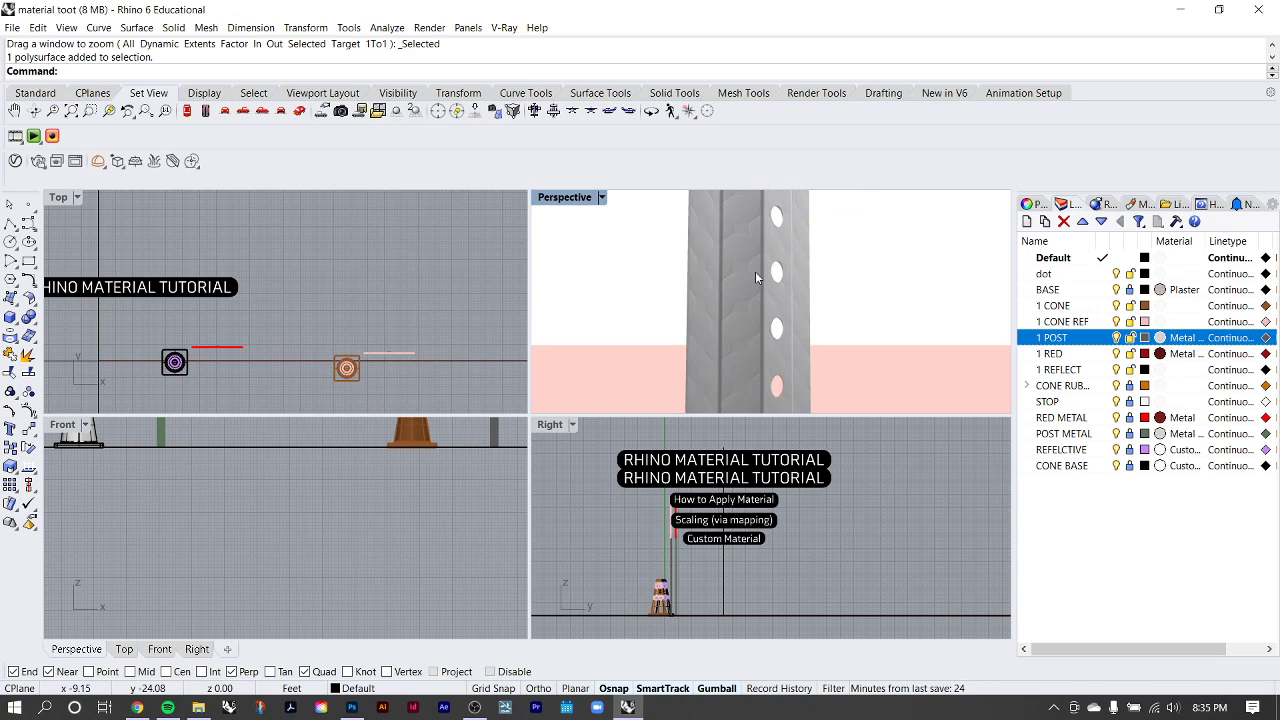
scroll(755, 271, "down", 5)
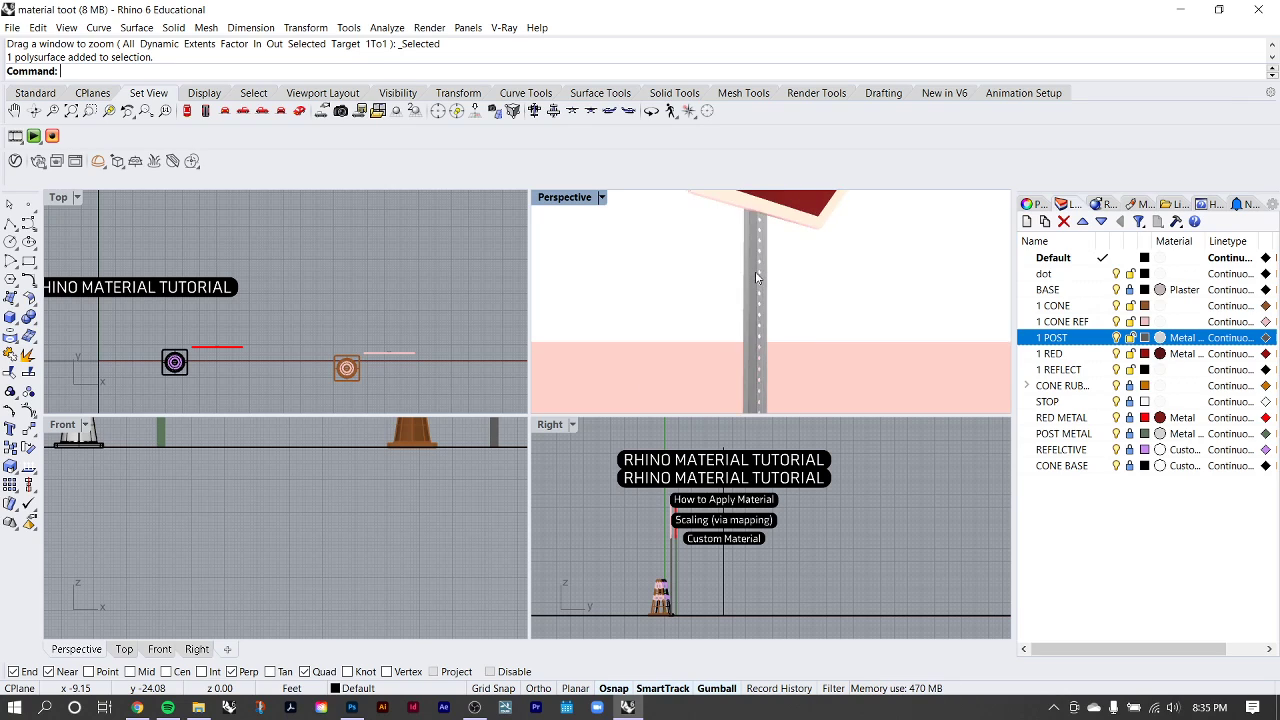
scroll(756, 275, "down", 4)
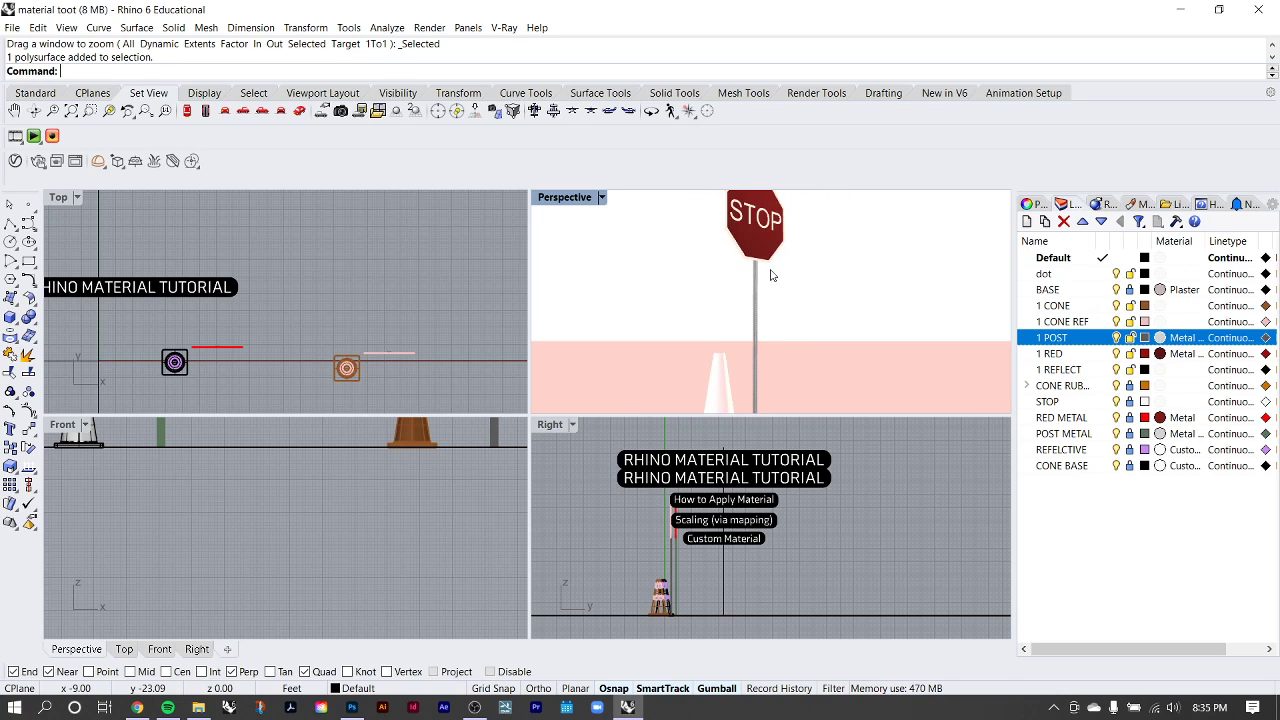
scroll(770, 275, "up", 3)
scroll(770, 275, "down", 3)
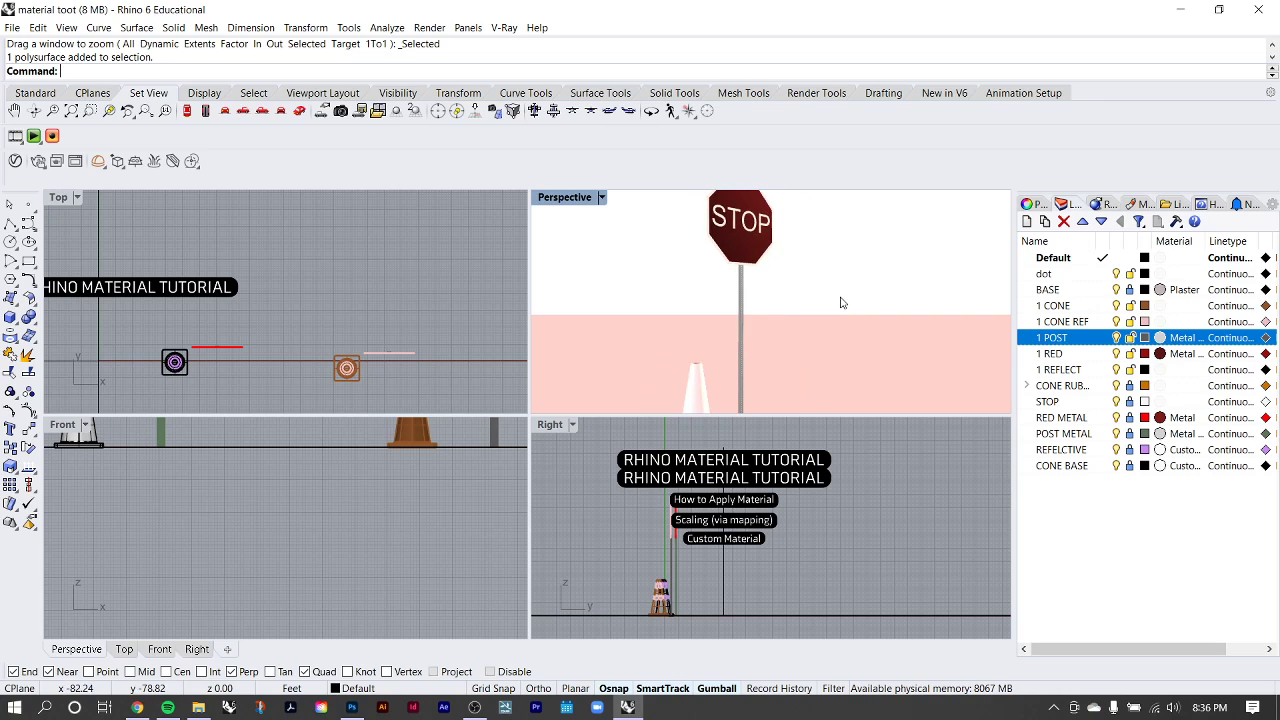
scroll(745, 278, "up", 5)
Step: Reselect the sign post and start importing a new material from the material library for the 1 POST layer
left_click(739, 276)
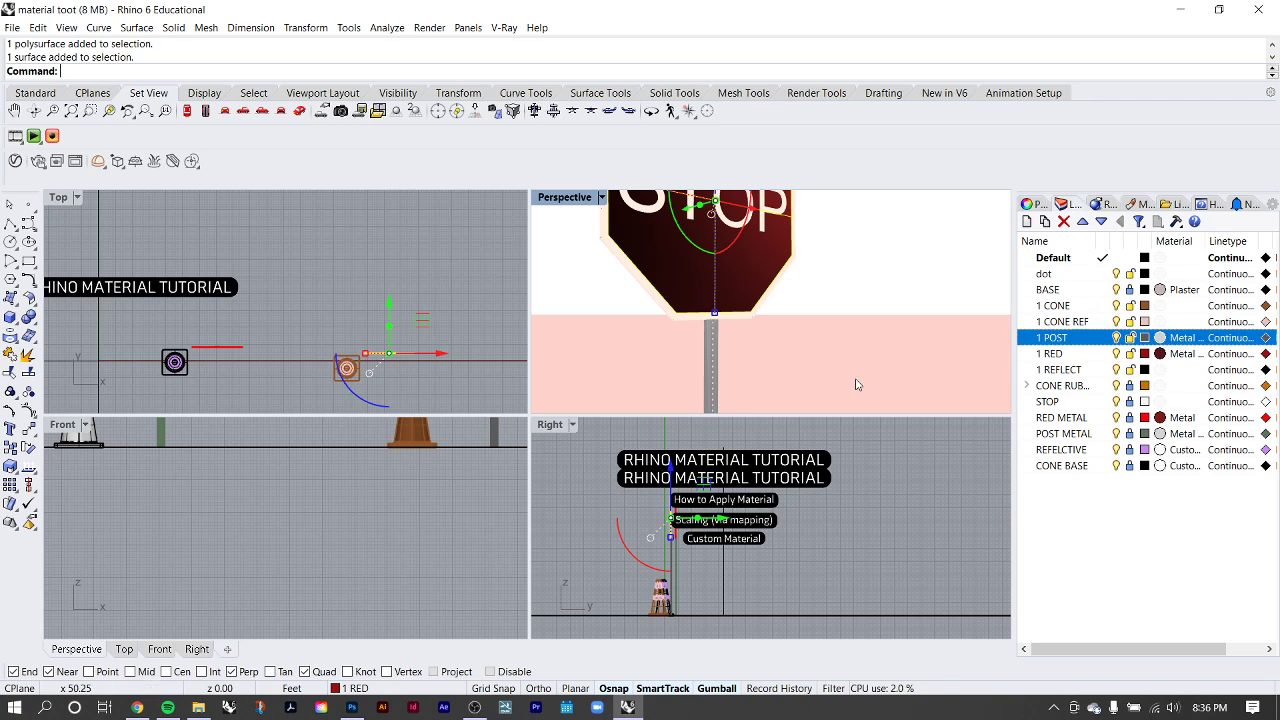
left_click(712, 346)
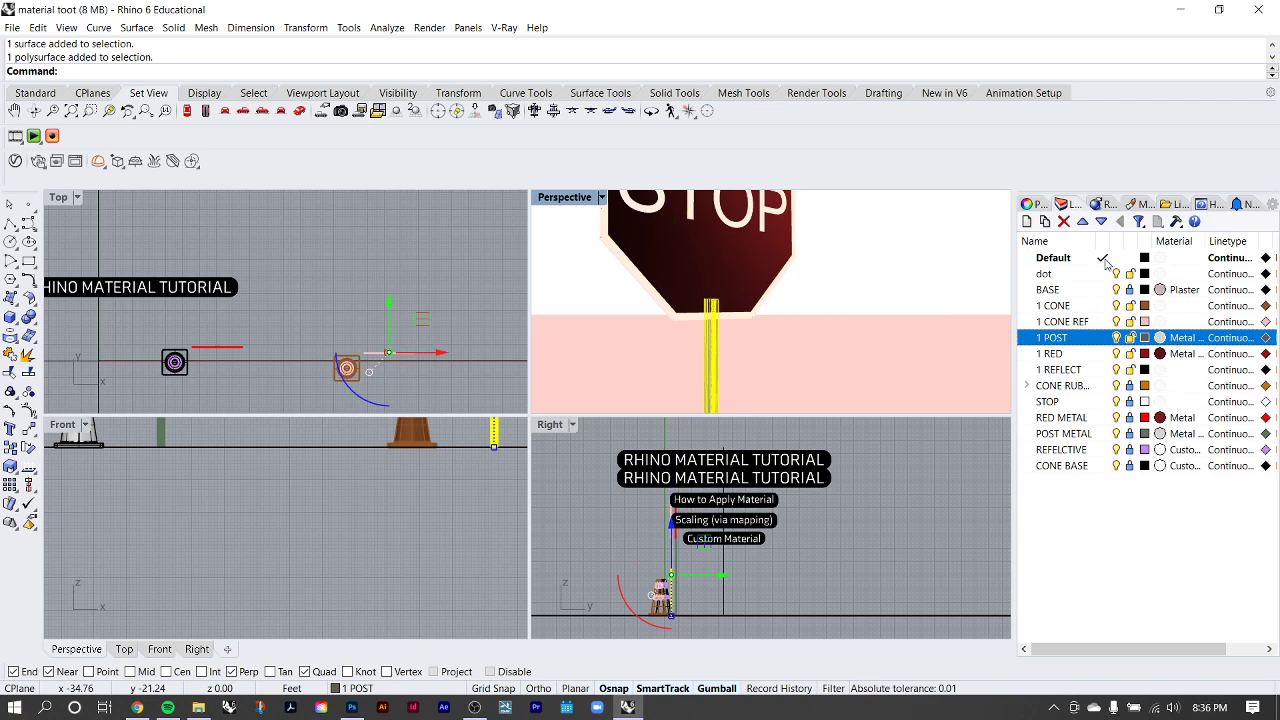
left_click(1160, 354)
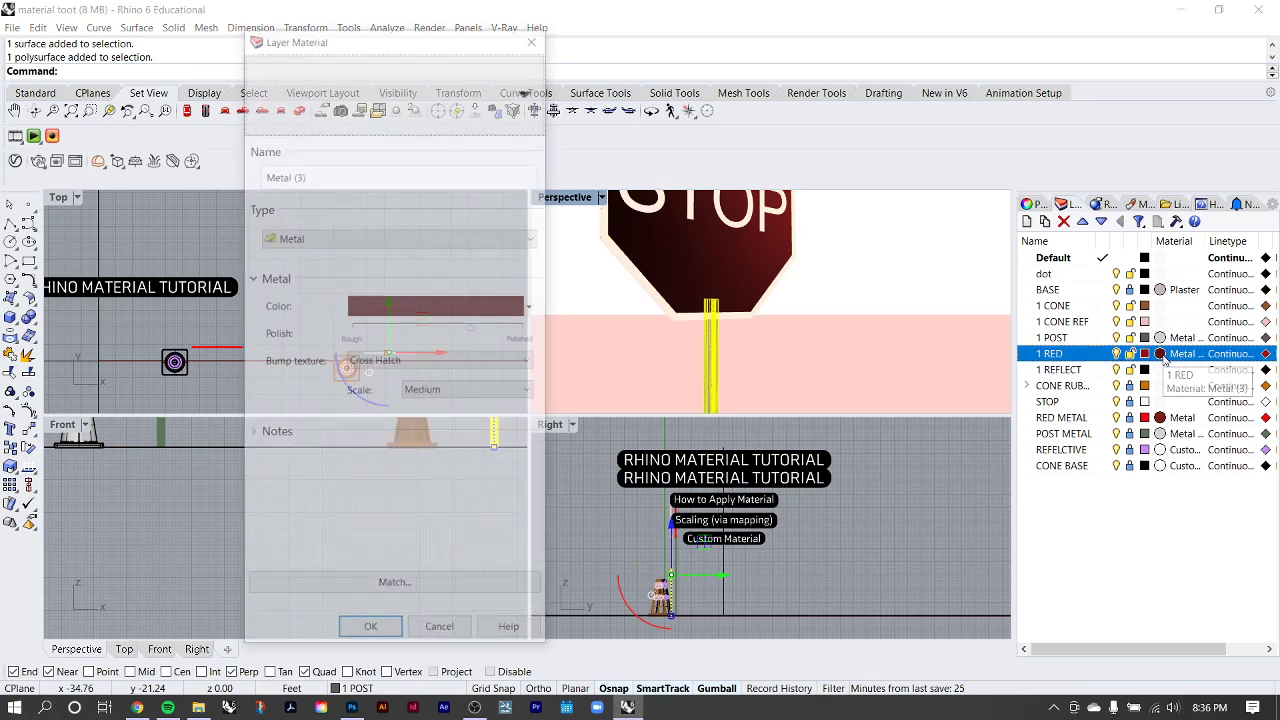
left_click(535, 37)
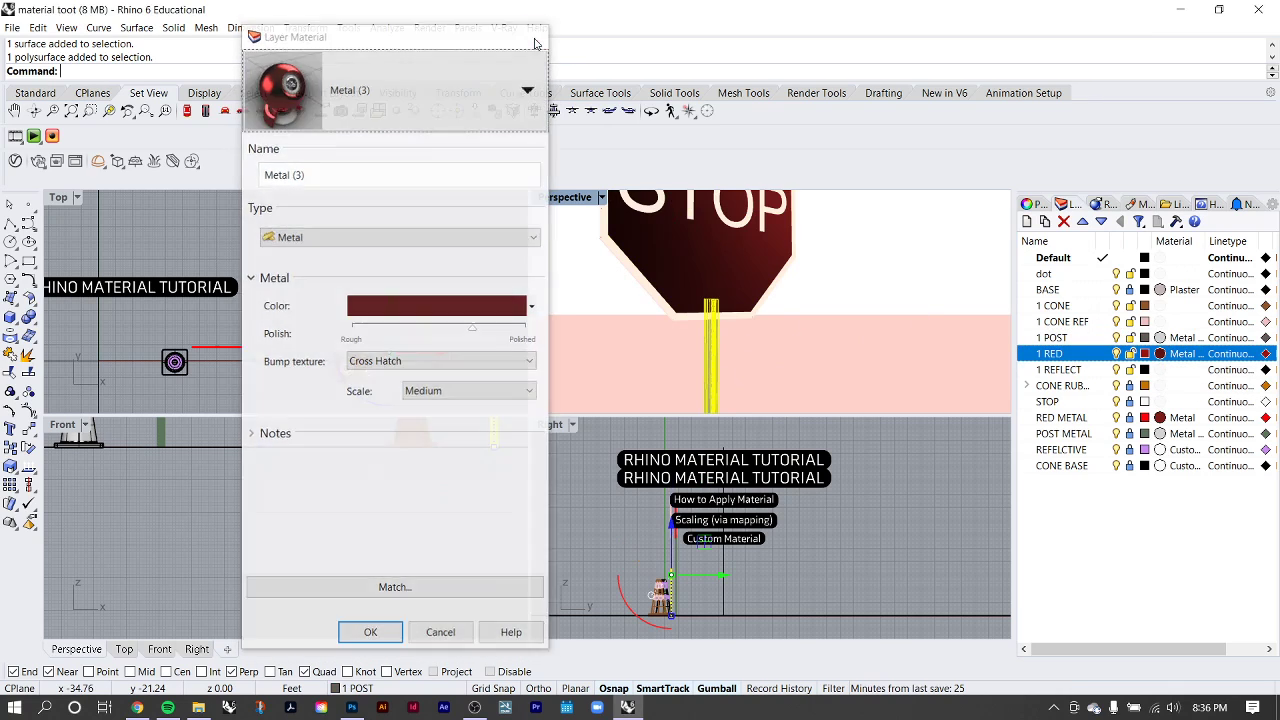
left_click(1160, 338)
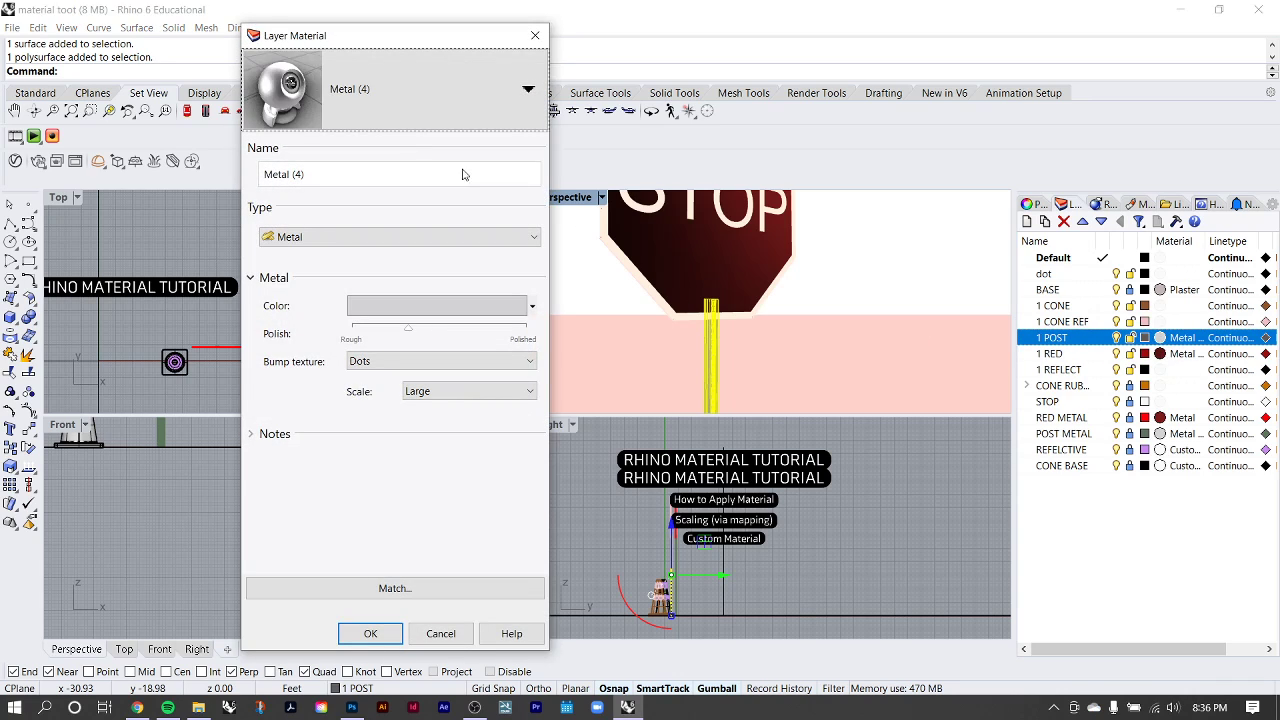
left_click(430, 113)
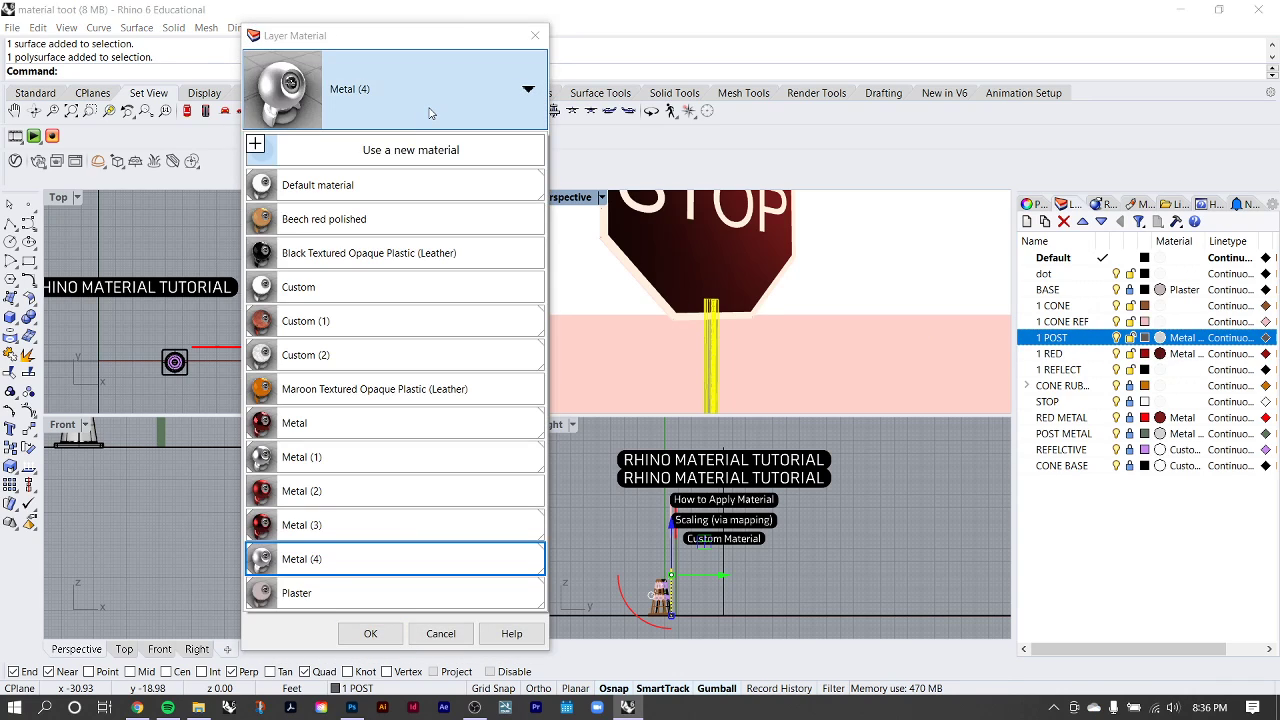
left_click(395, 155)
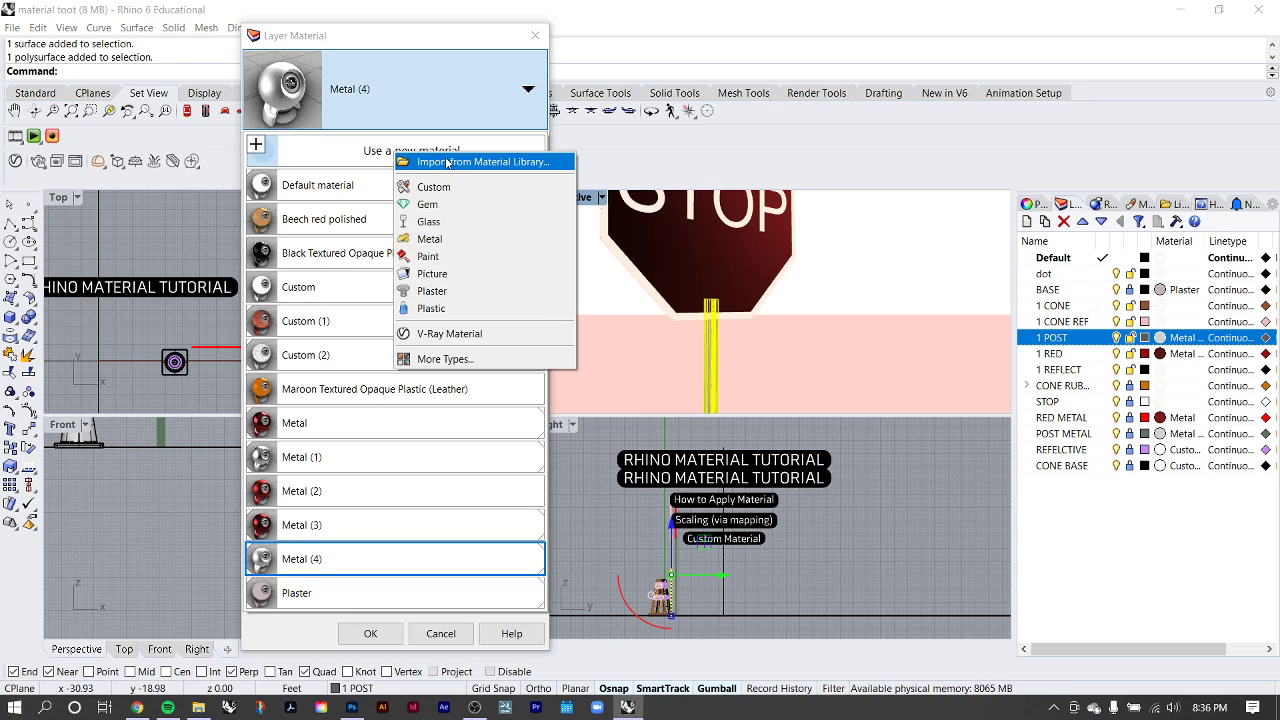
left_click(446, 162)
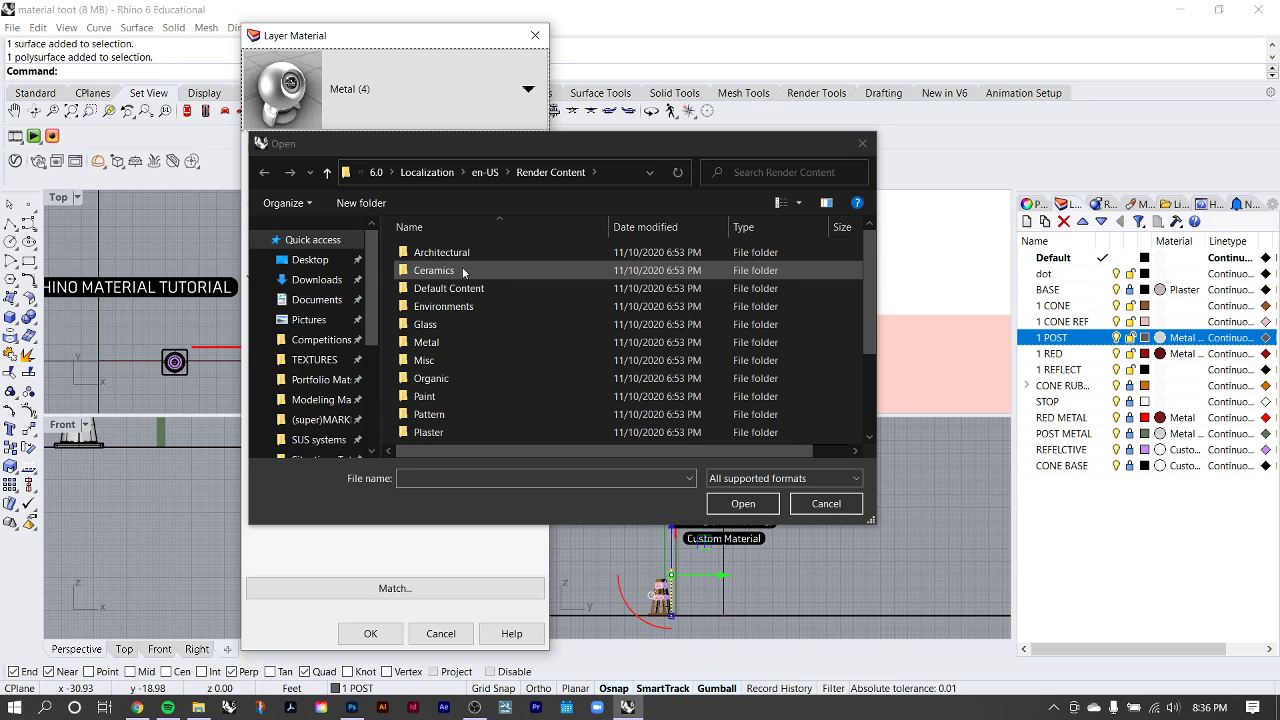
Step: Browse the material library's Render Content to the Textured metals folder and look through its materials
scroll(463, 270, "down", 1)
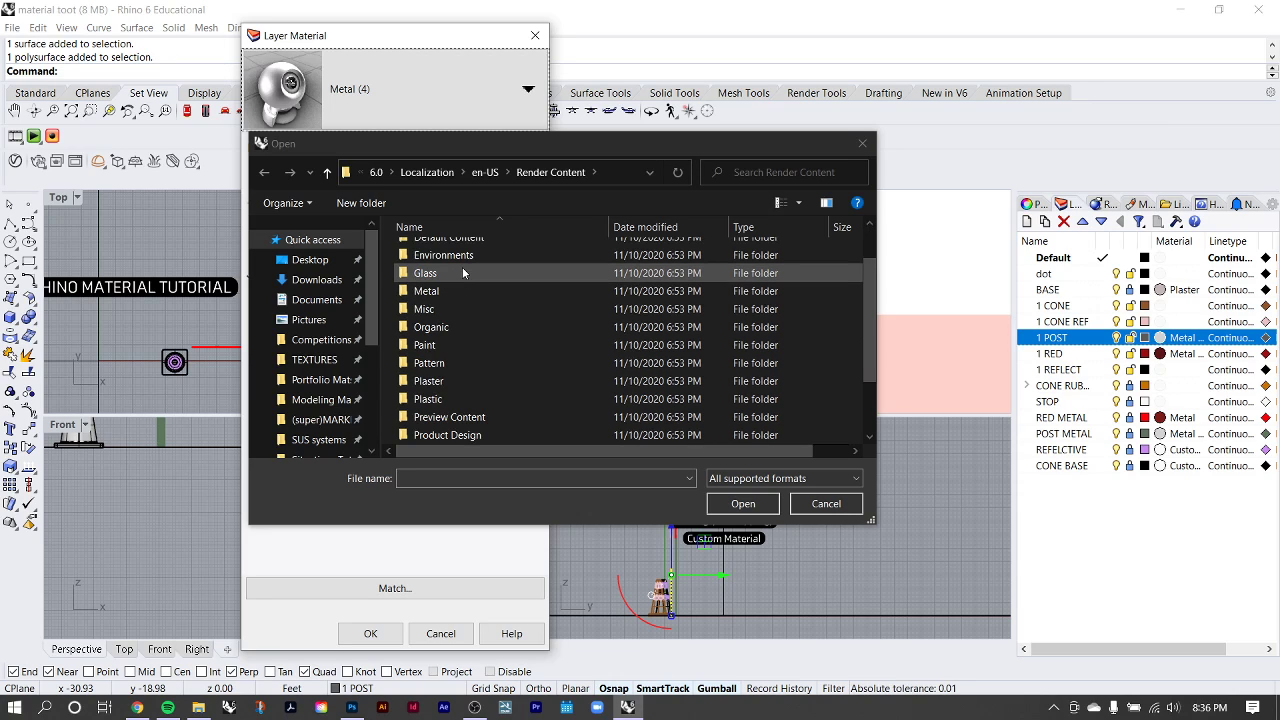
scroll(463, 272, "down", 2)
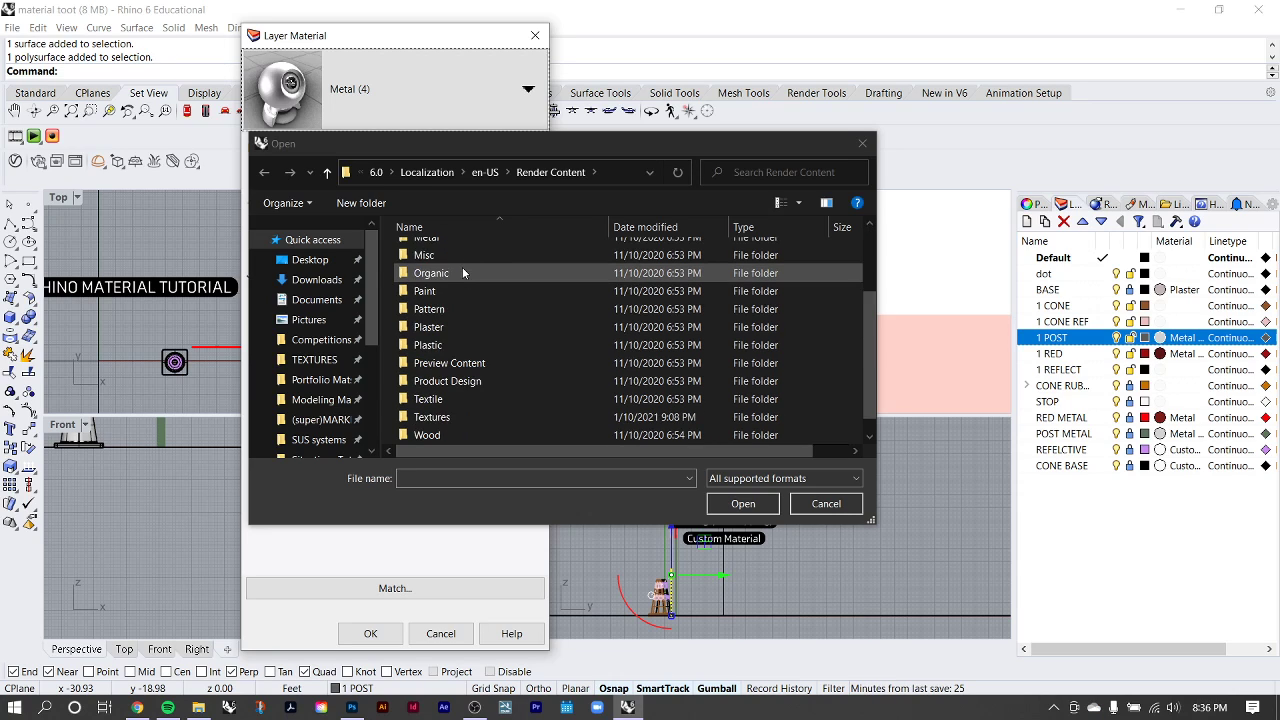
scroll(462, 330, "up", 3)
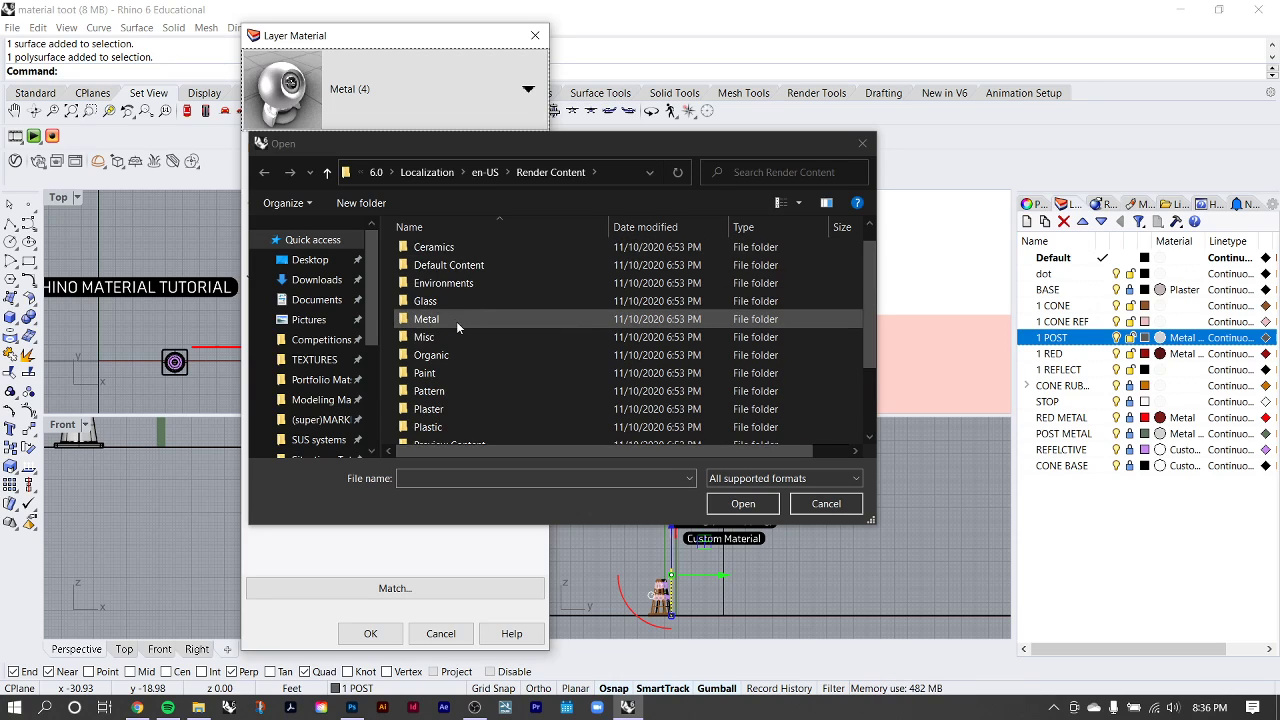
double_click(456, 320)
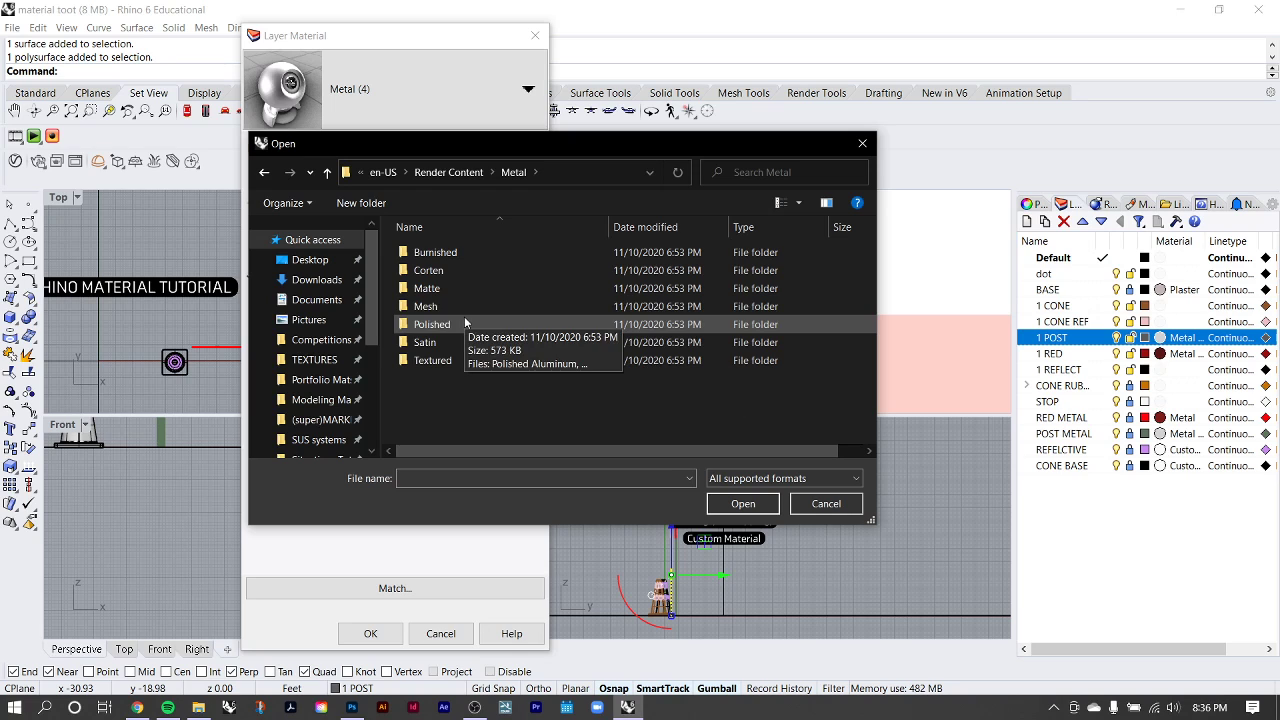
double_click(433, 360)
scroll(481, 316, "down", 1)
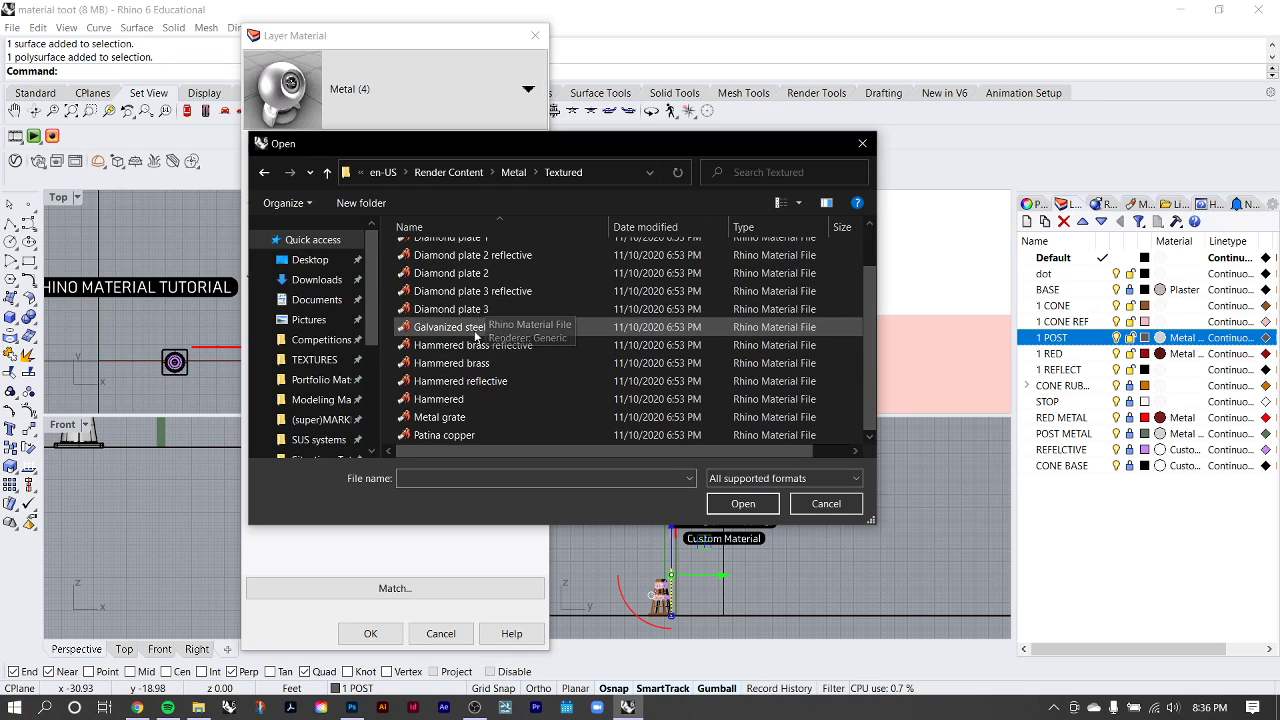
scroll(486, 320, "up", 1)
scroll(546, 305, "down", 1)
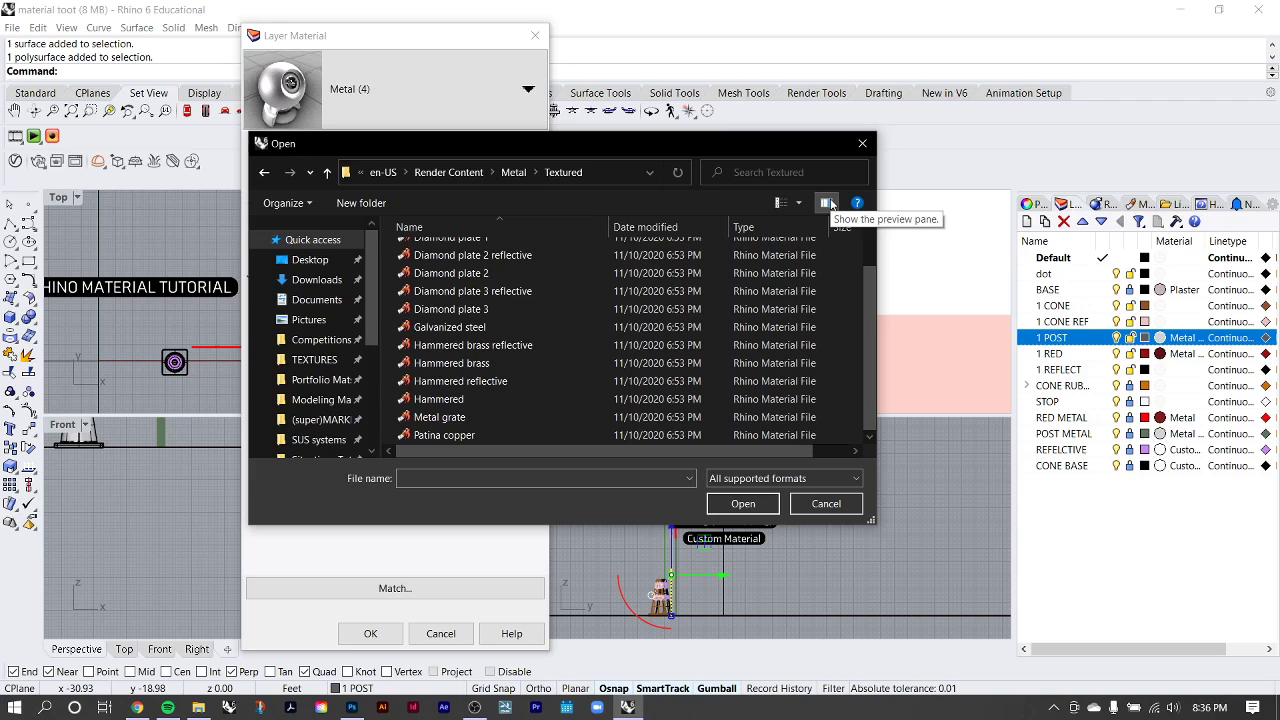
Step: Show the textured metals as thumbnails and import Galvanized steel as the 1 POST layer's material
left_click(798, 203)
left_click(868, 96)
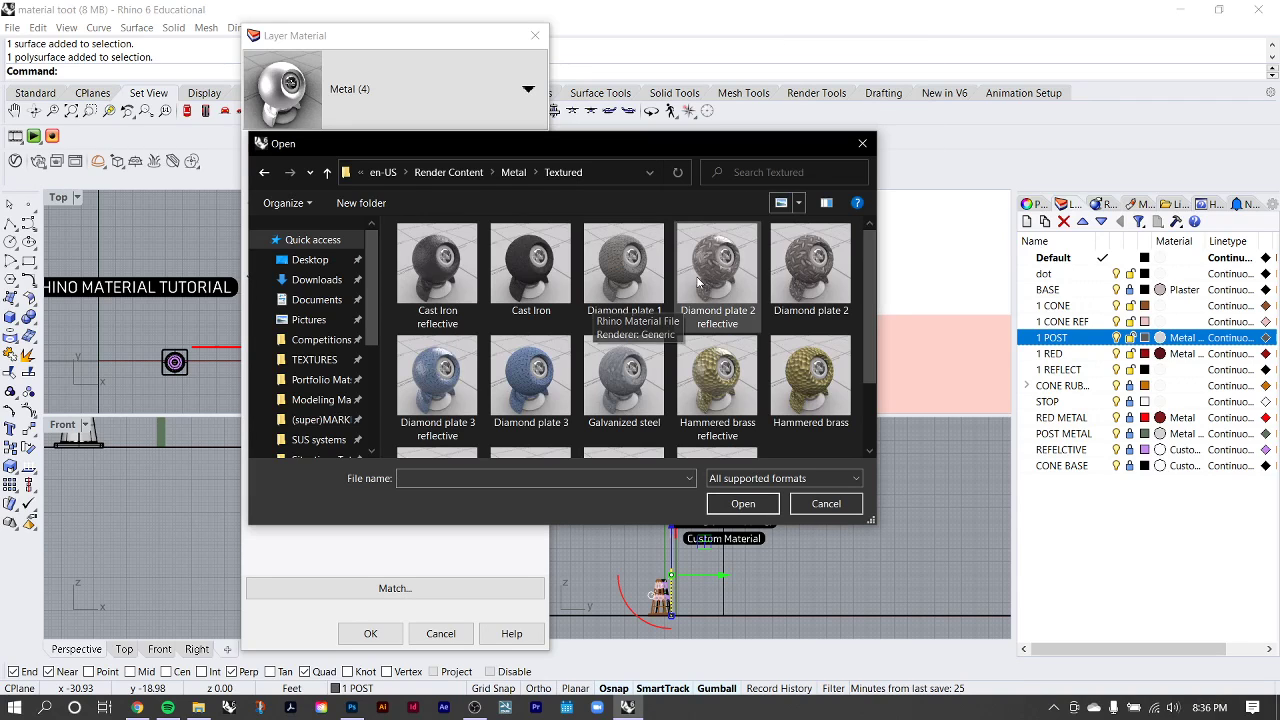
scroll(826, 278, "down", 2)
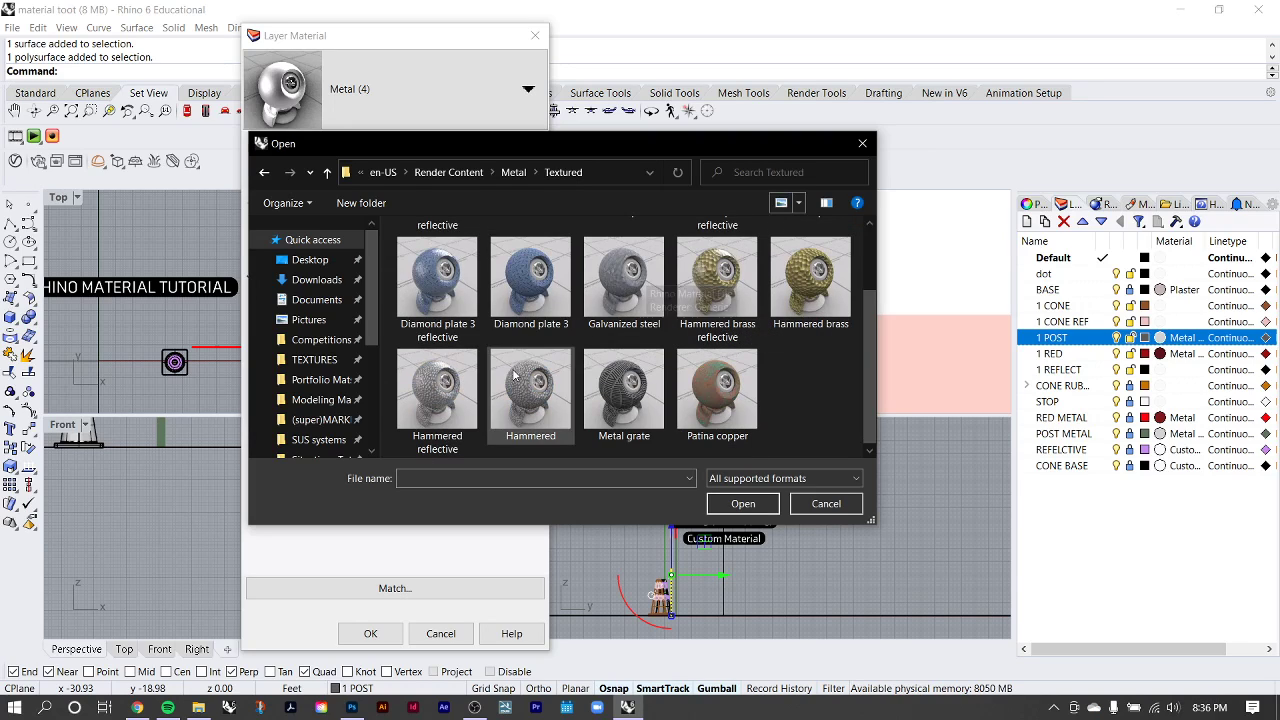
scroll(639, 281, "up", 1)
left_click(624, 378)
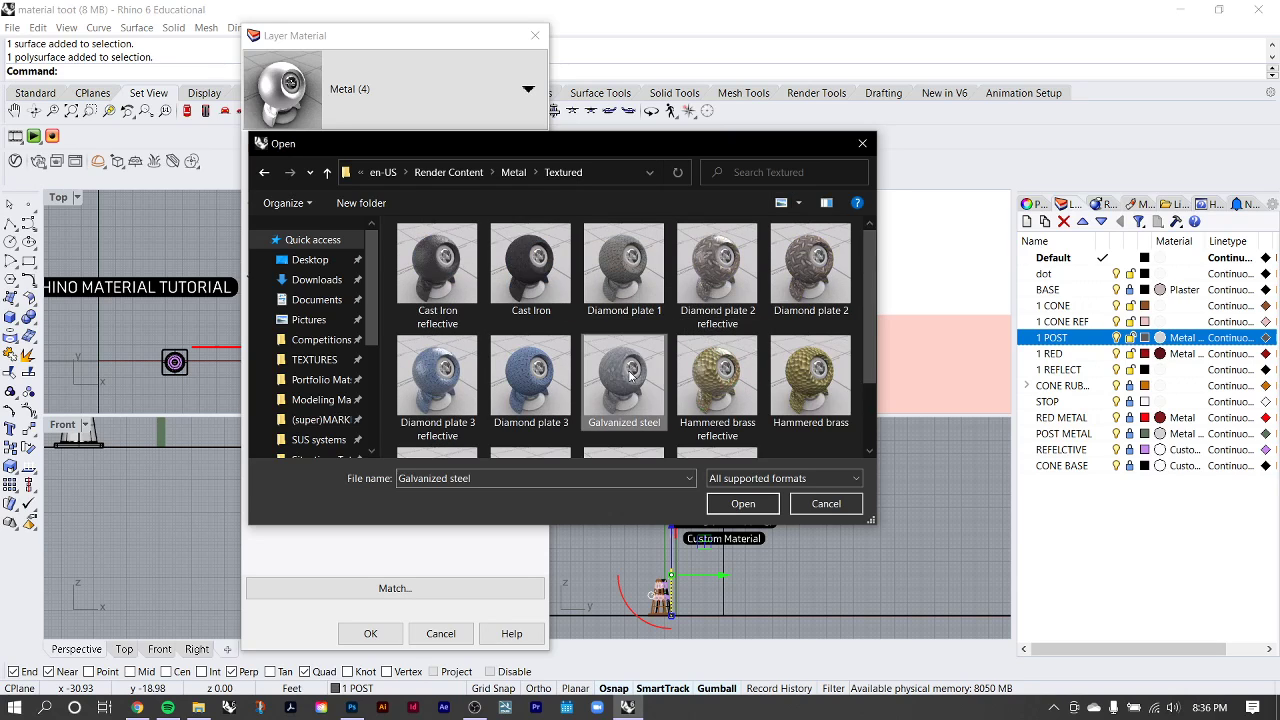
left_click(743, 503)
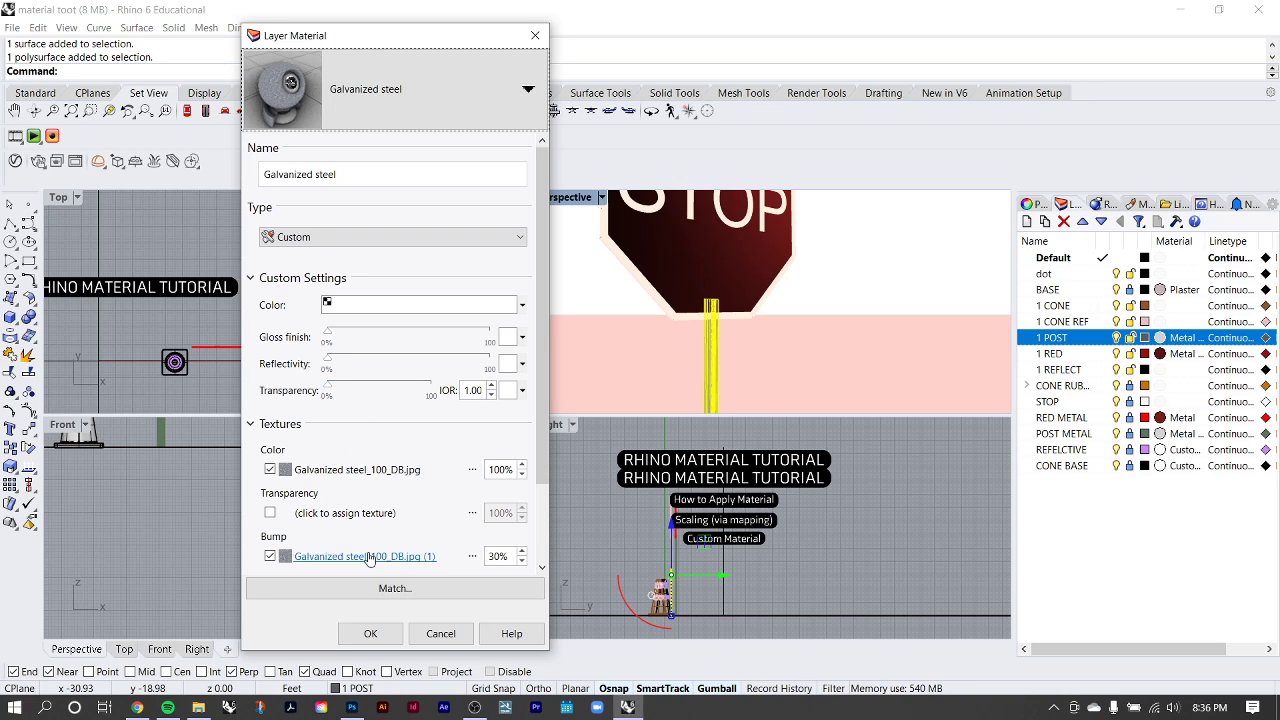
left_click(375, 633)
scroll(720, 358, "up", 5)
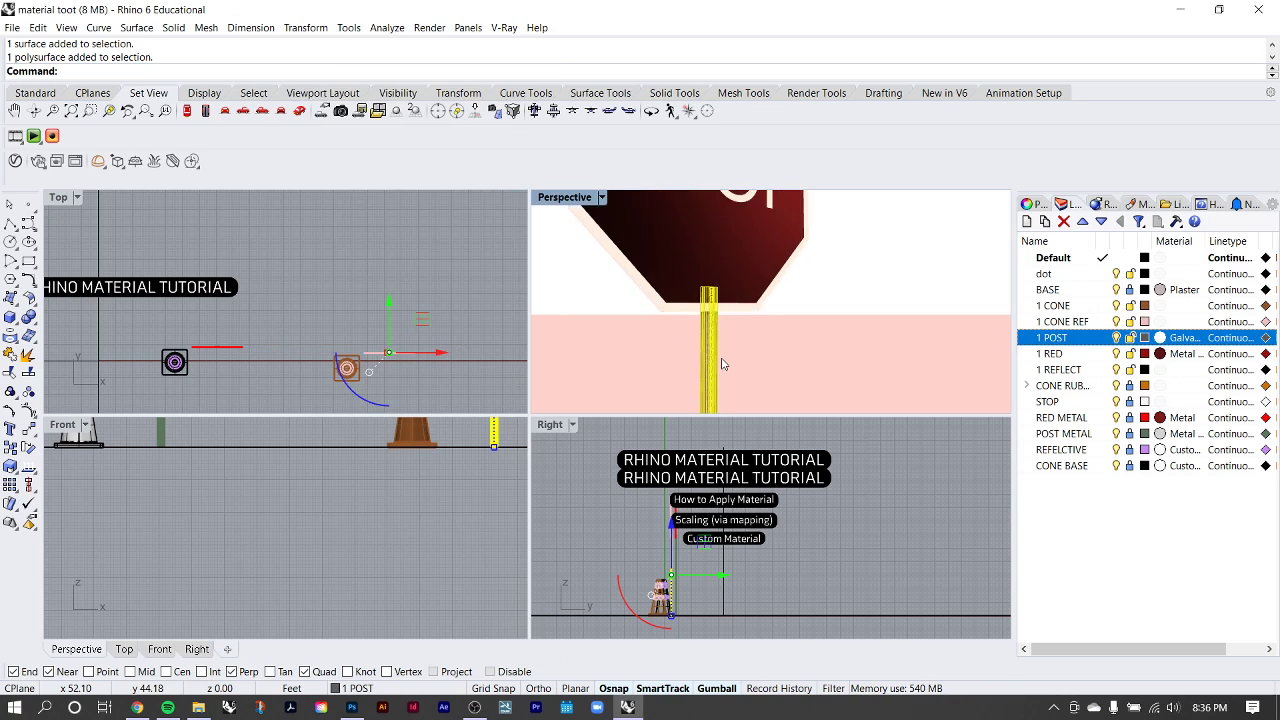
Step: Deselect the sign post and examine its galvanized steel material up close and from a distance
left_click(790, 282)
scroll(715, 295, "down", 4)
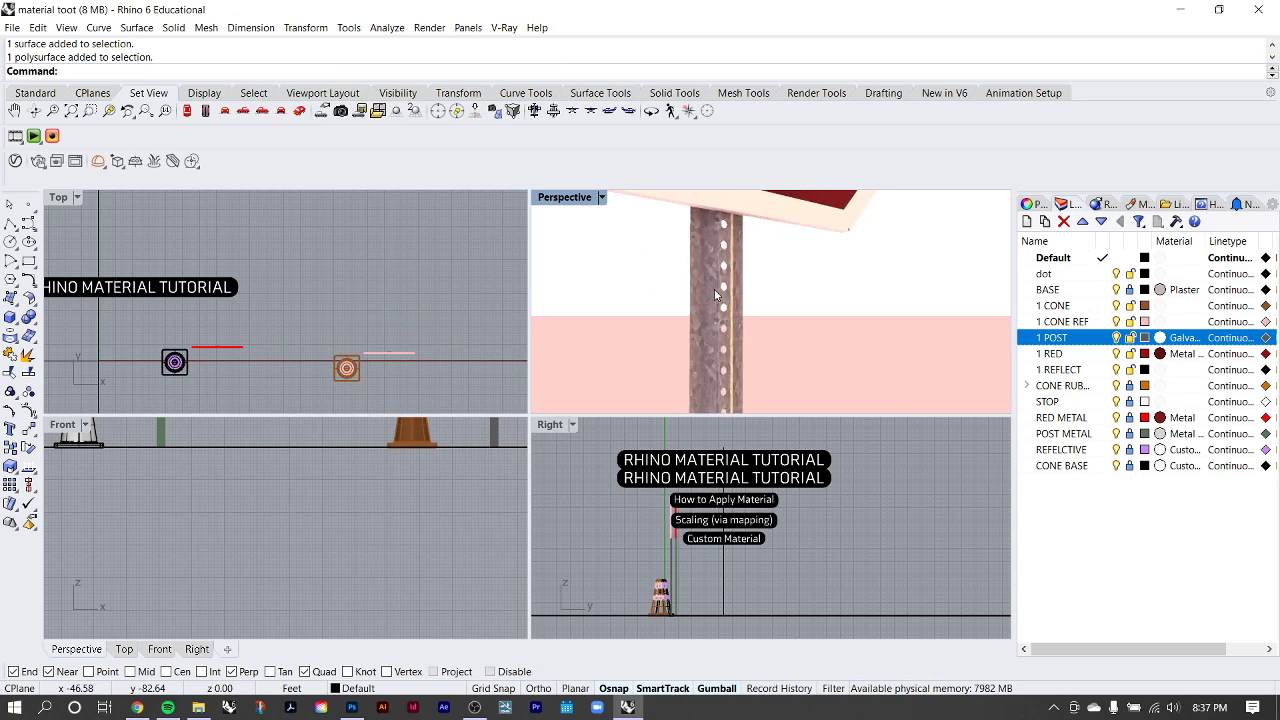
scroll(715, 295, "up", 3)
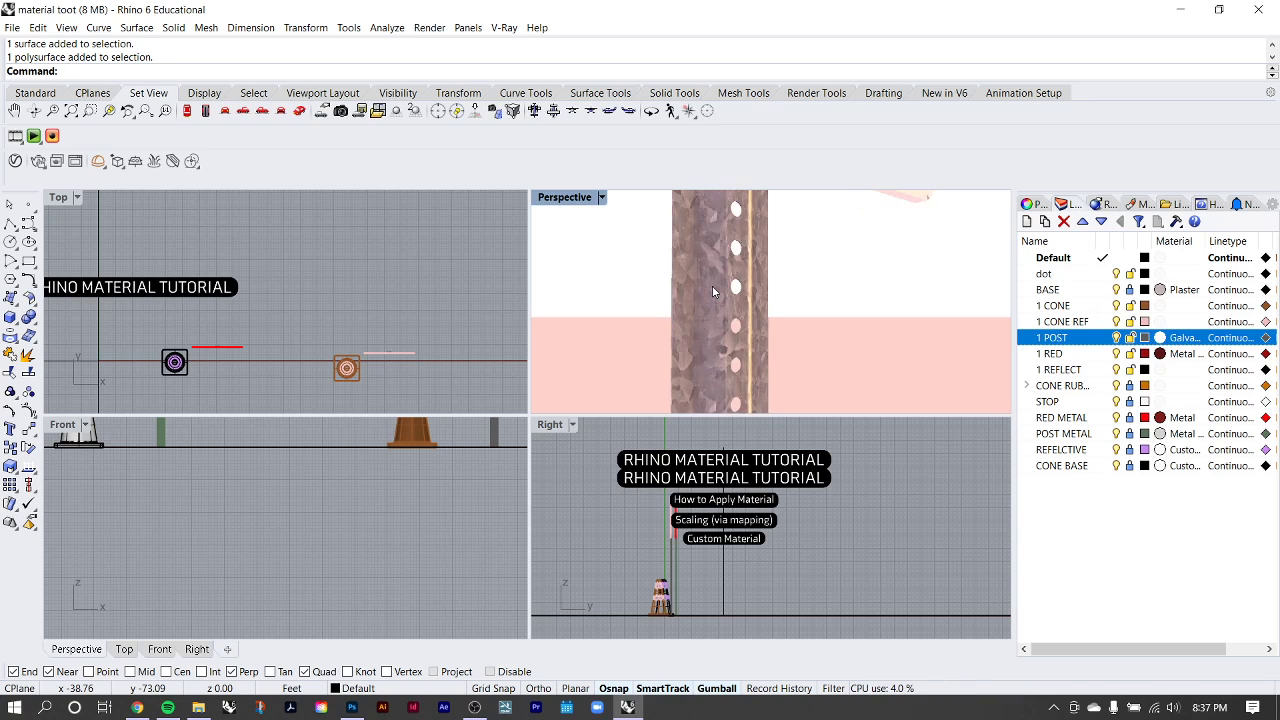
scroll(715, 290, "down", 8)
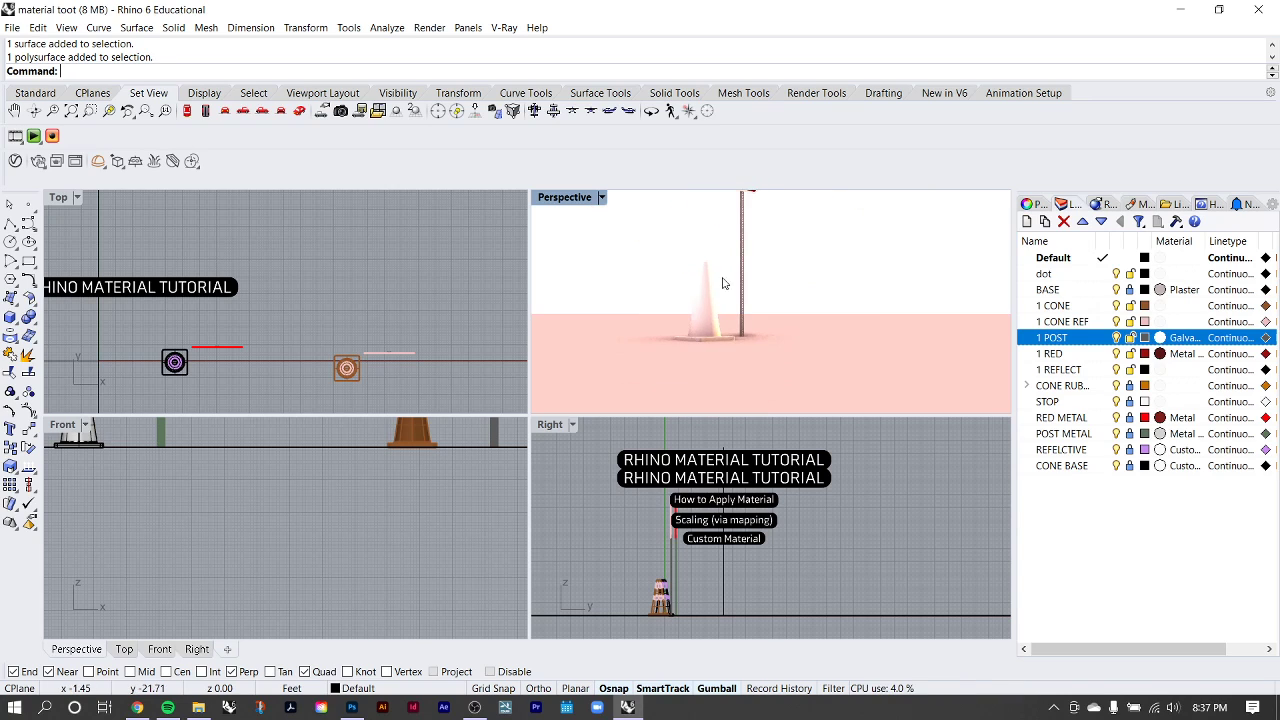
Step: Select the traffic cone's orange sections and give the 1 CONE layer a new material of the Custom type
scroll(724, 284, "up", 3)
scroll(692, 278, "up", 3)
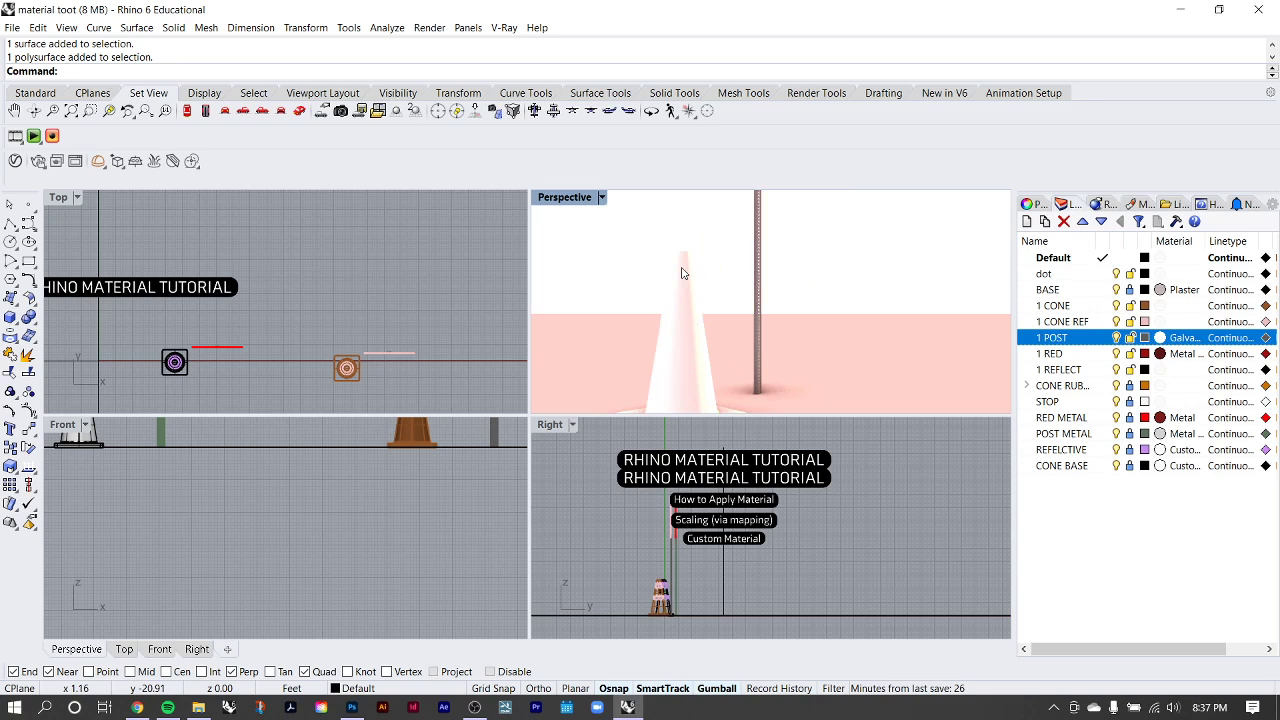
left_click(688, 252)
left_click(688, 312)
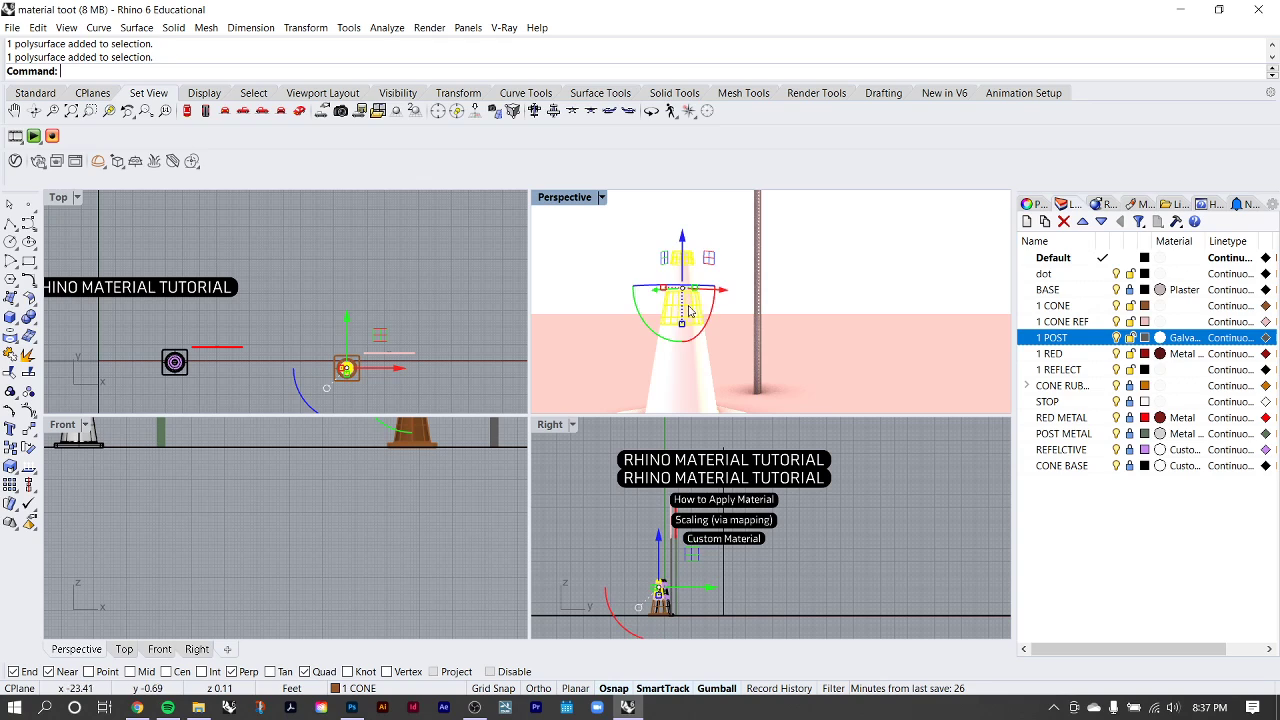
left_click(688, 300)
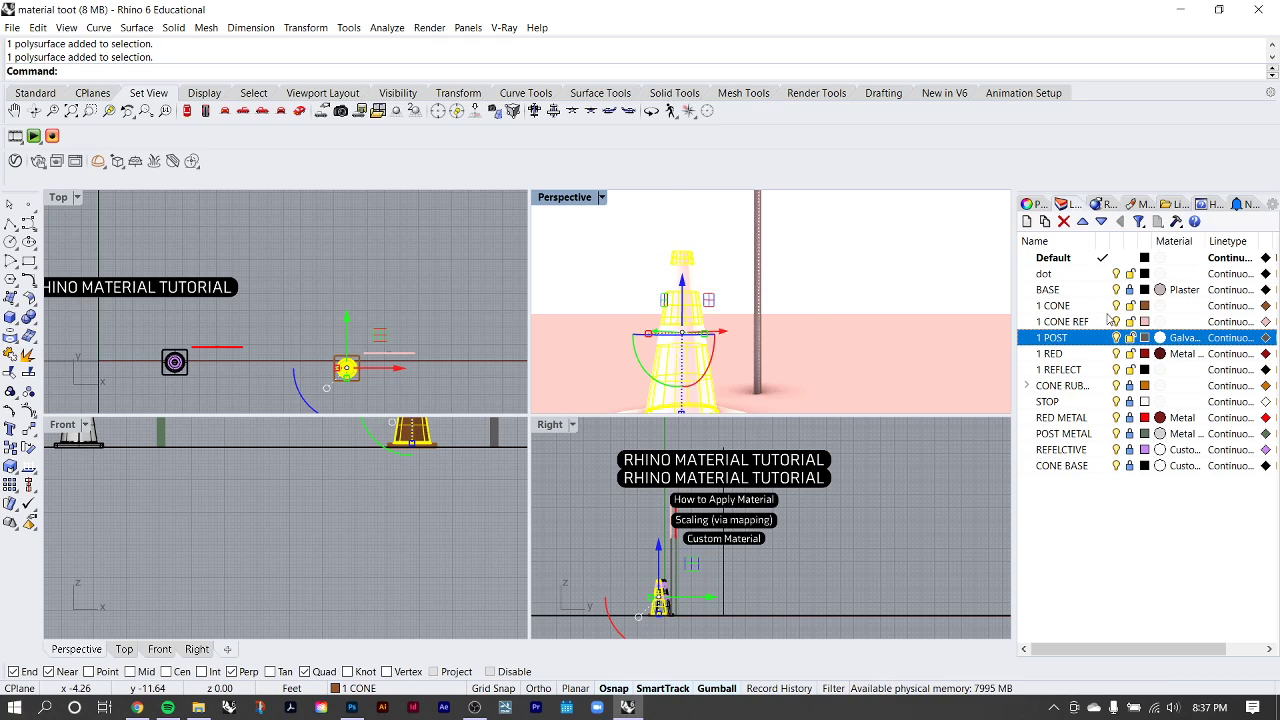
left_click(1160, 306)
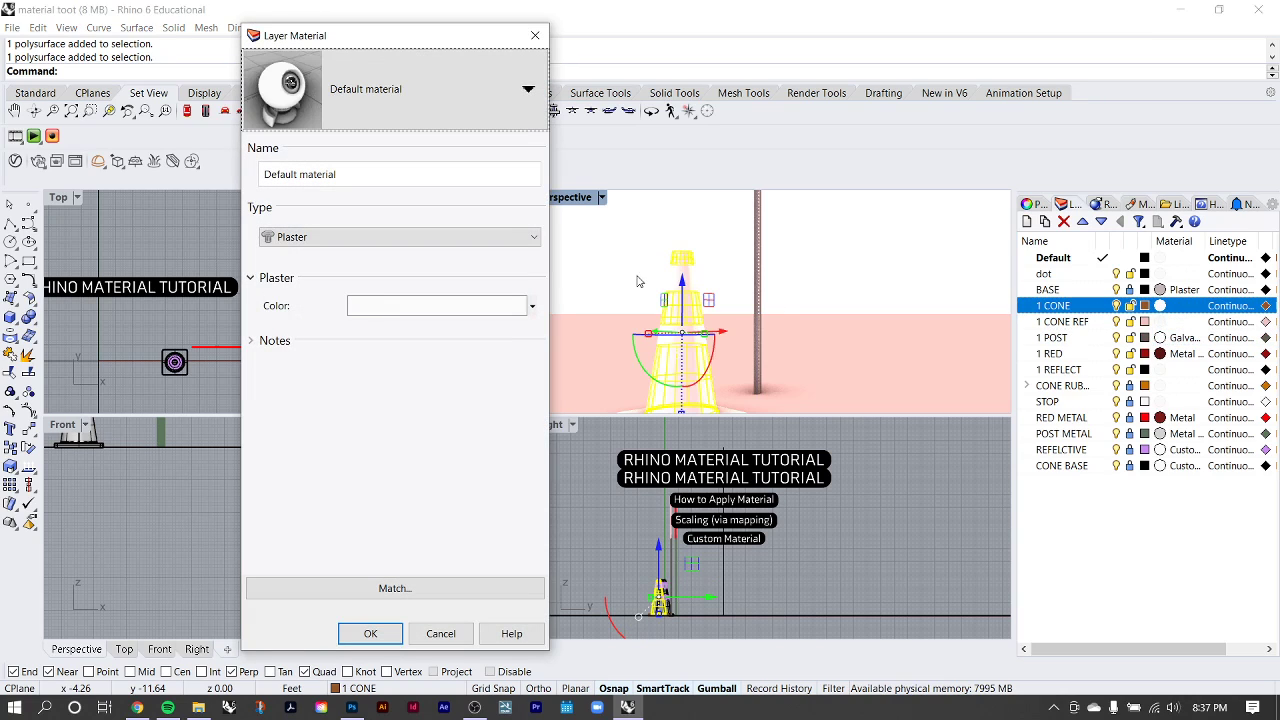
left_click(520, 238)
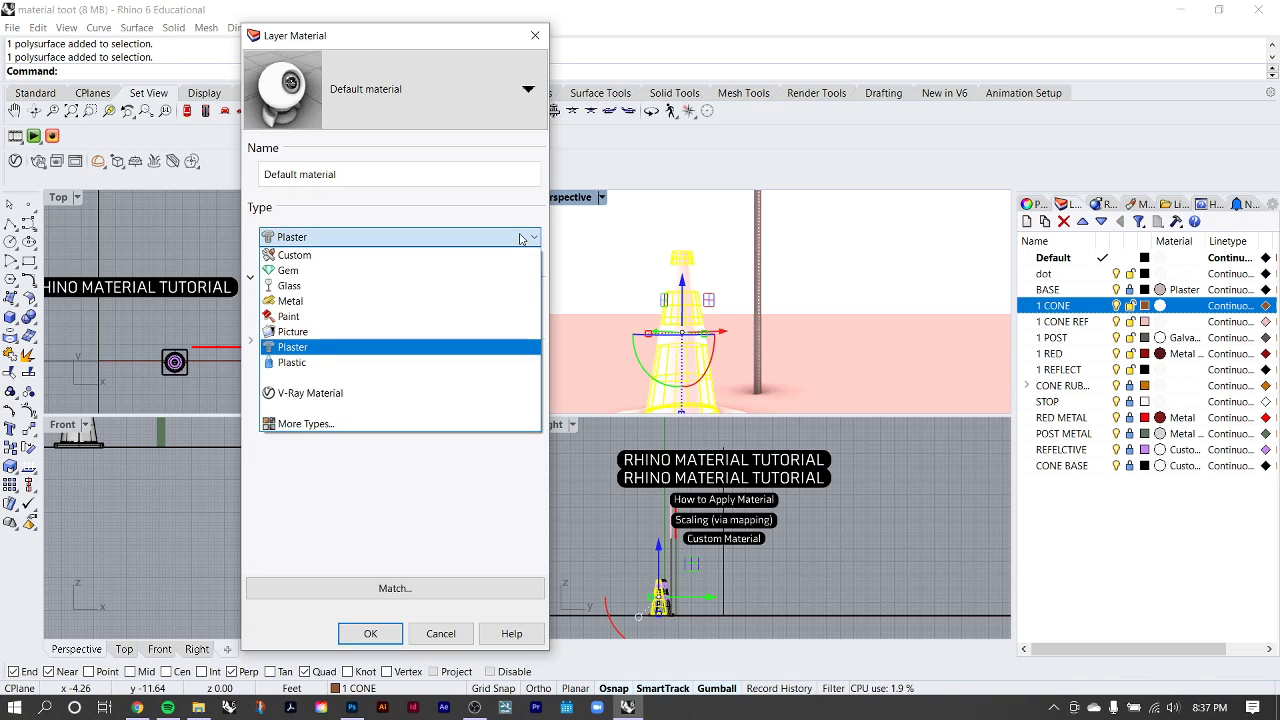
left_click(297, 256)
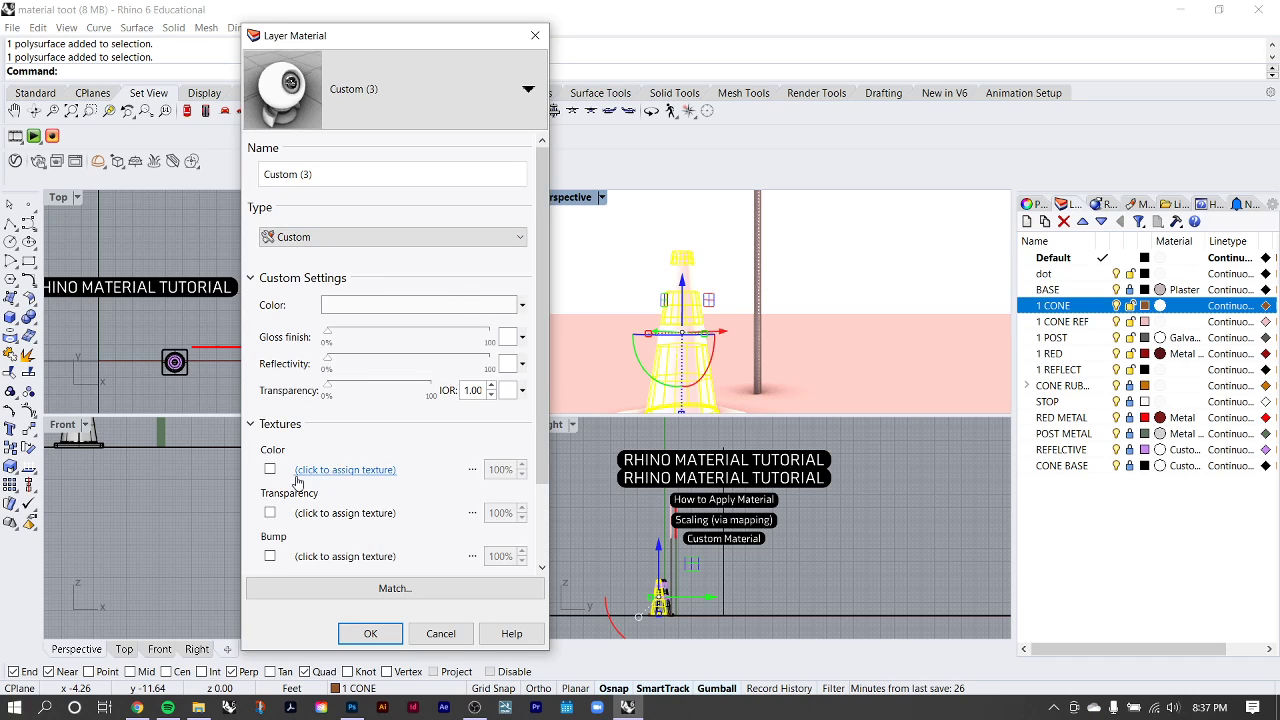
Step: Assign the image everytexture.com-stock-plastic-texture-00033 as the custom material's color texture and apply it to the 1 CONE layer
left_click(340, 469)
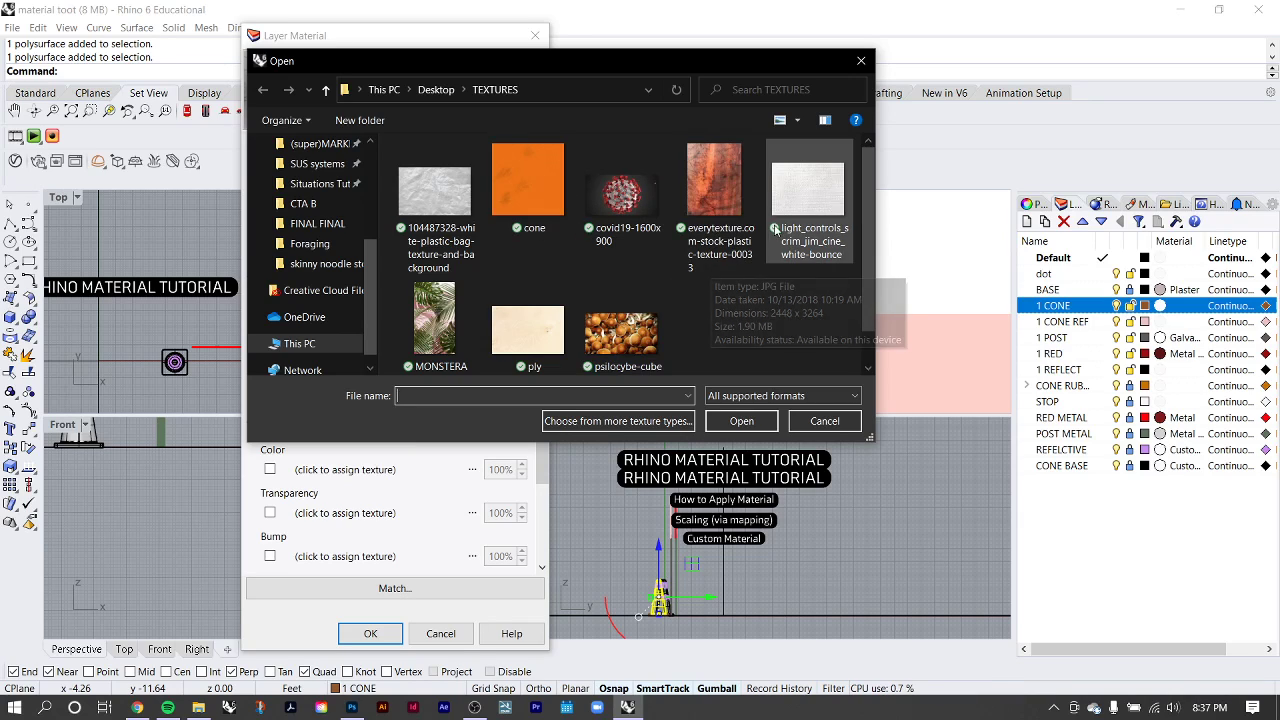
left_click(717, 190)
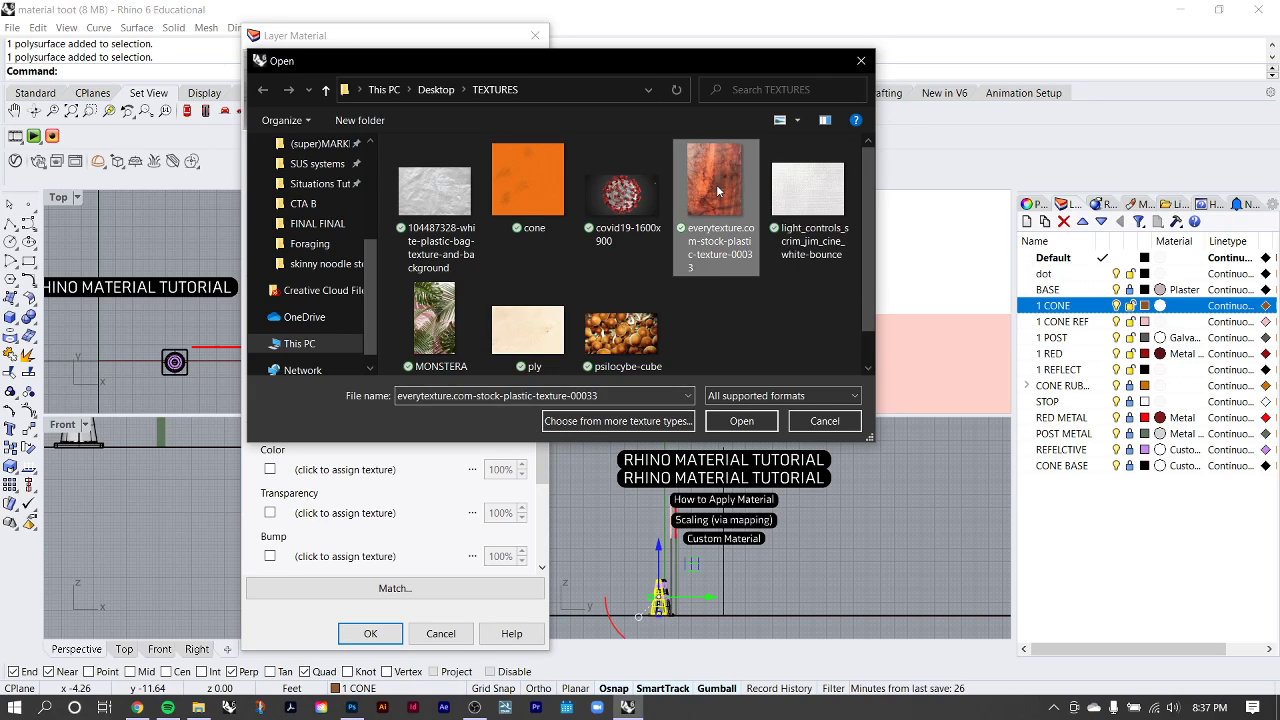
left_click(741, 420)
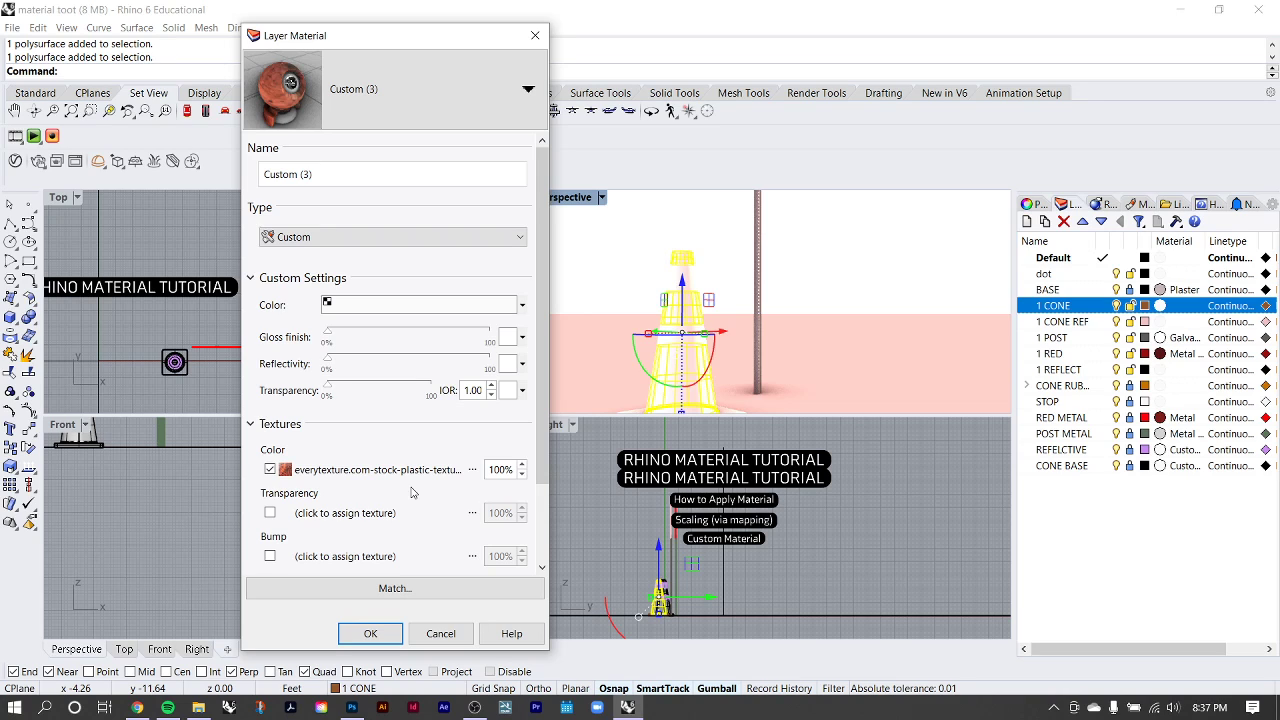
scroll(410, 492, "down", 3)
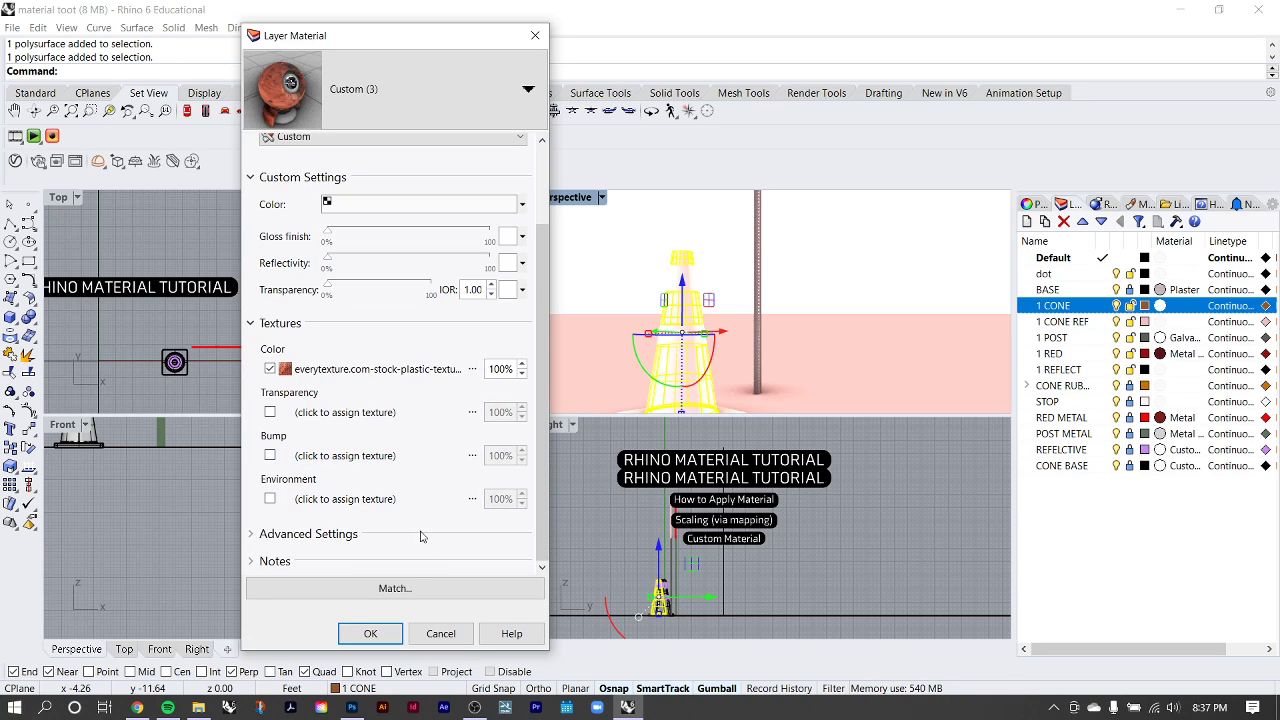
left_click(366, 633)
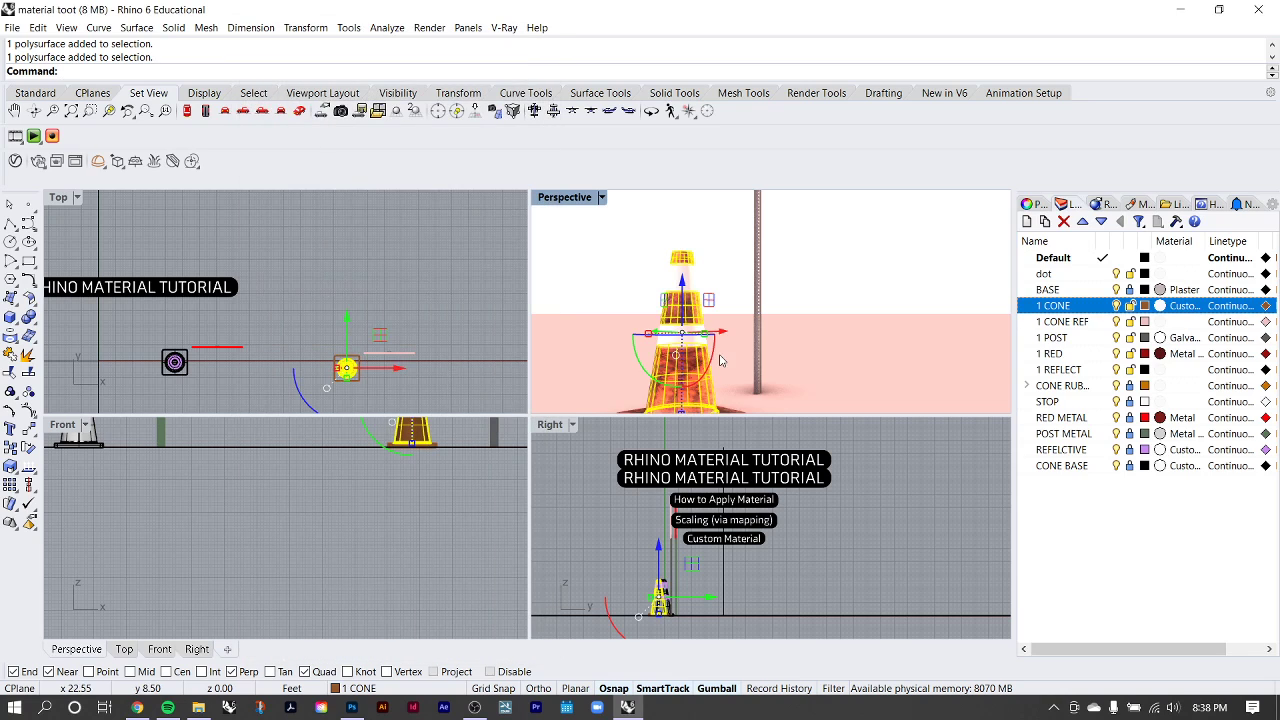
left_click(831, 249)
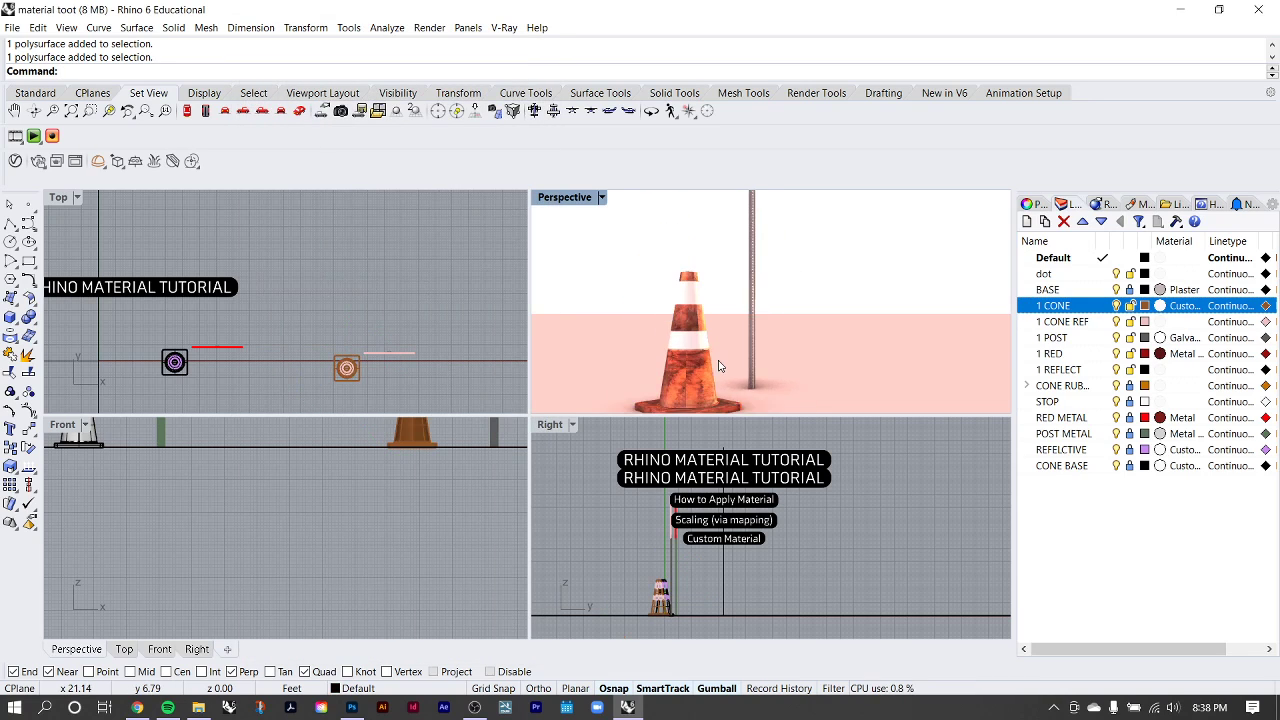
Step: Examine the plastic texture on the traffic cone up close and from a distance
scroll(722, 362, "down", 2)
scroll(720, 364, "up", 10)
scroll(697, 374, "down", 11)
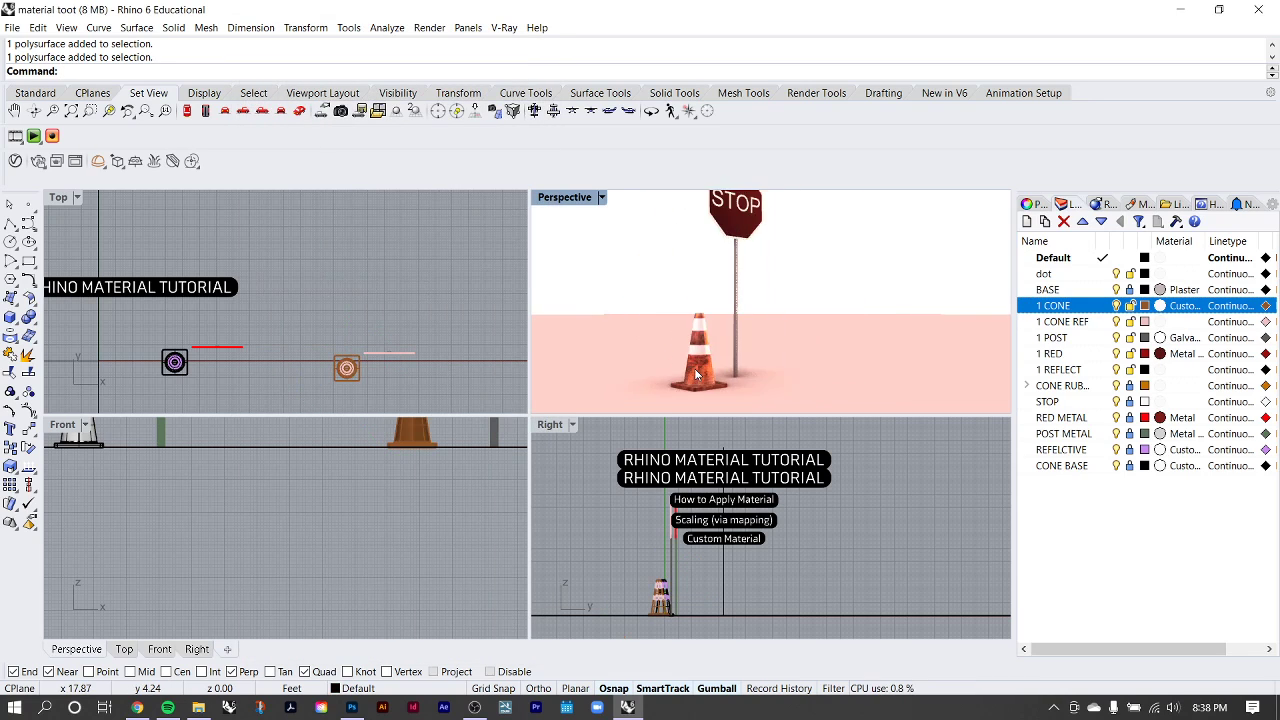
mouse_move(697, 372)
right_mouse_down("shift")
mouse_move(863, 316)
mouse_move(875, 329)
mouse_move(720, 368)
right_mouse_up("shift")
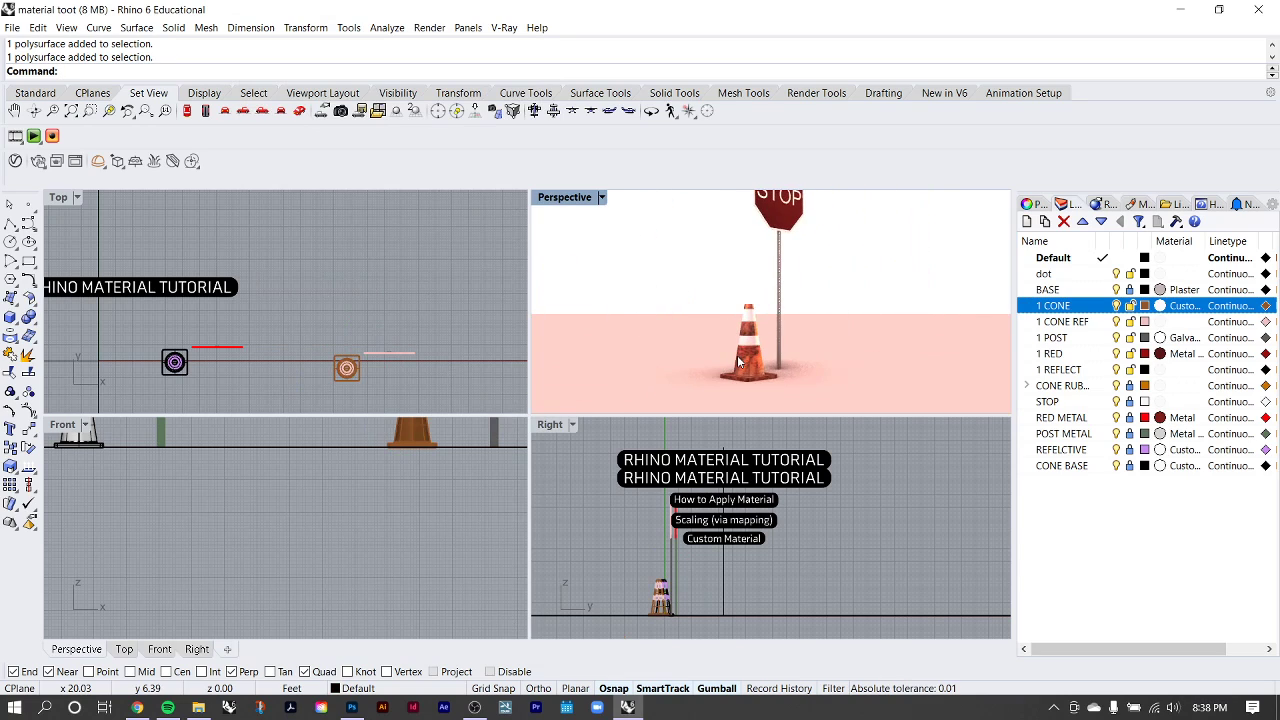
Step: Run ApplyBoxMapping on the cone's lower orange section and draw a square mapping-box base around the cone in plan
scroll(788, 378, "up", 8)
left_click(790, 377)
scroll(790, 377, "down", 2)
scroll(782, 340, "down", 2)
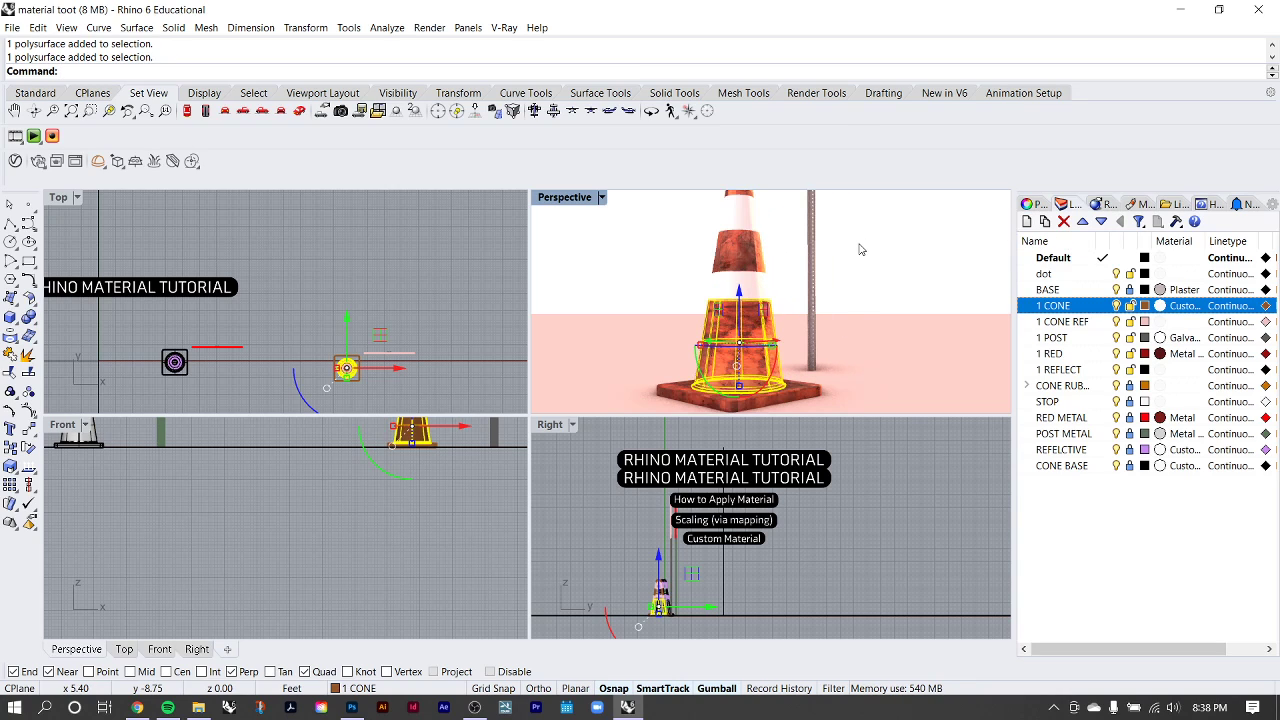
type("App")
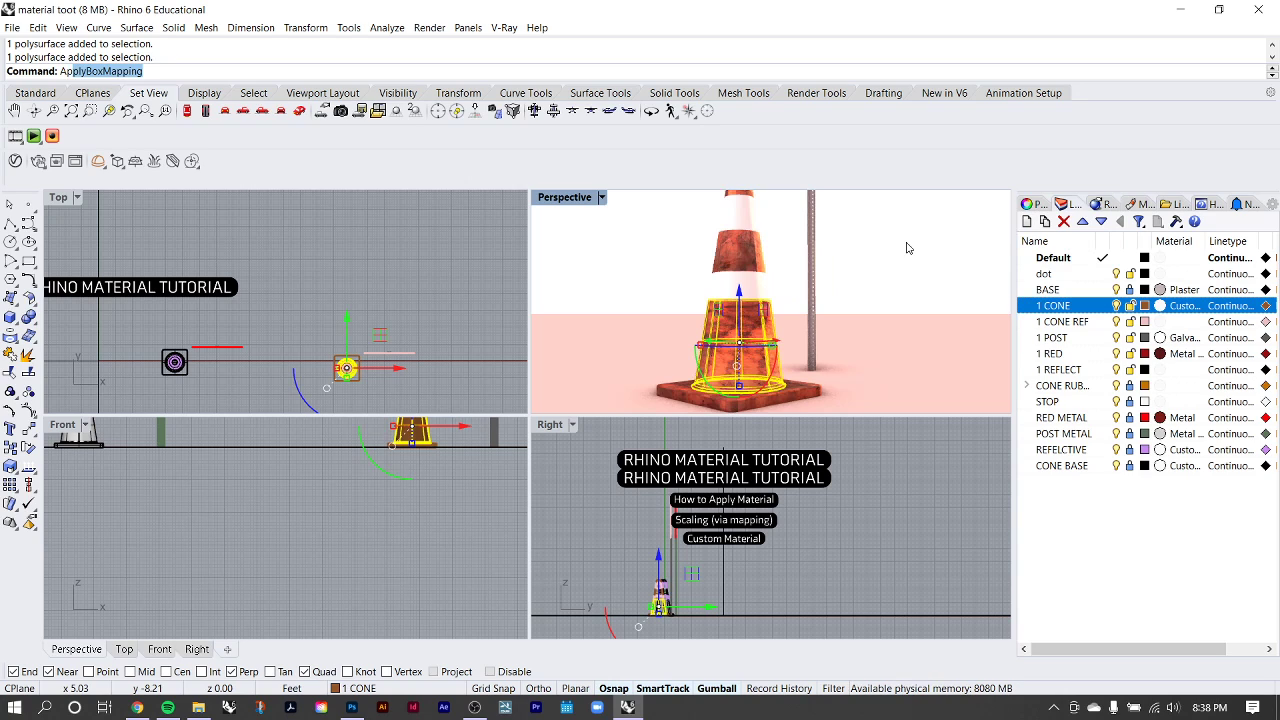
type("ly")
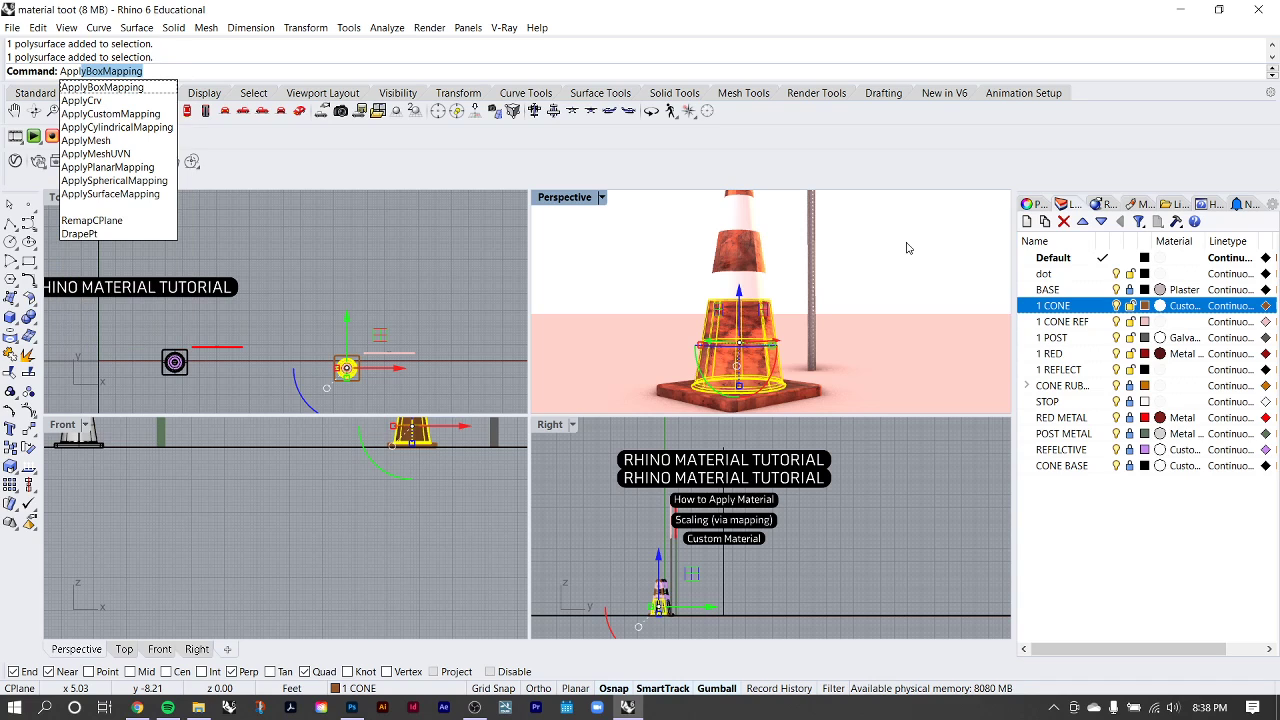
key("Return")
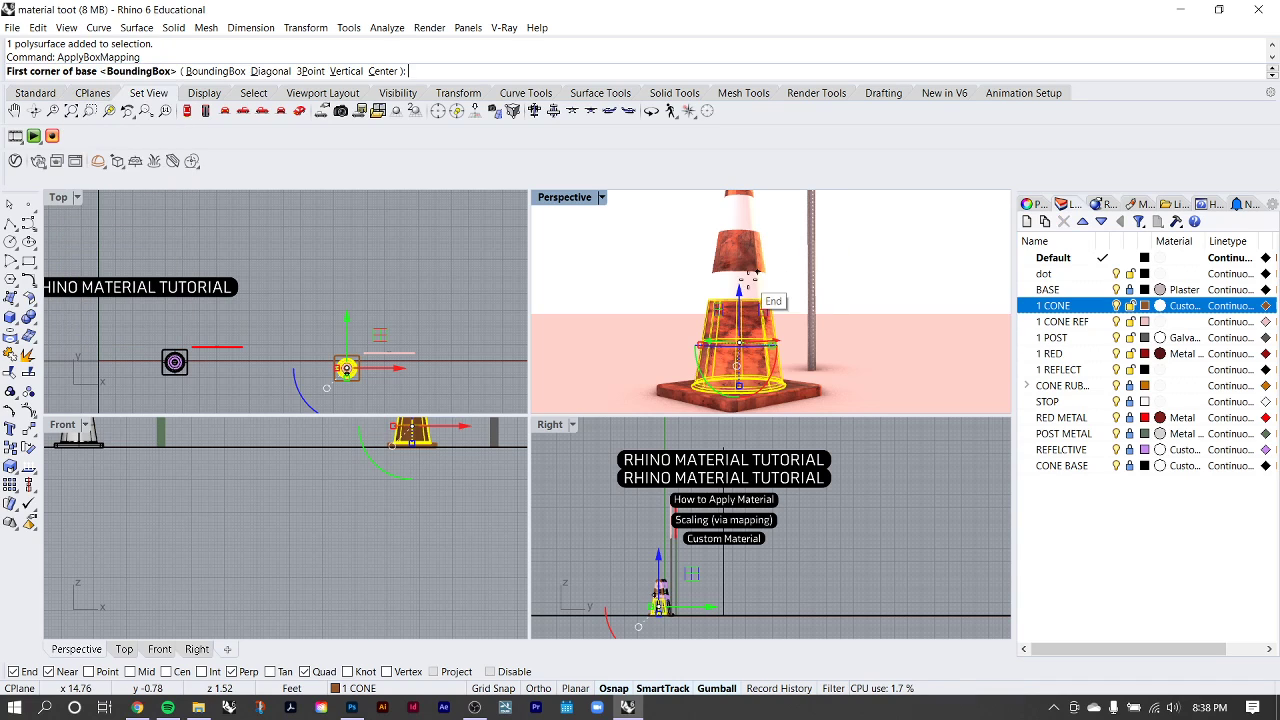
scroll(394, 300, "up", 2)
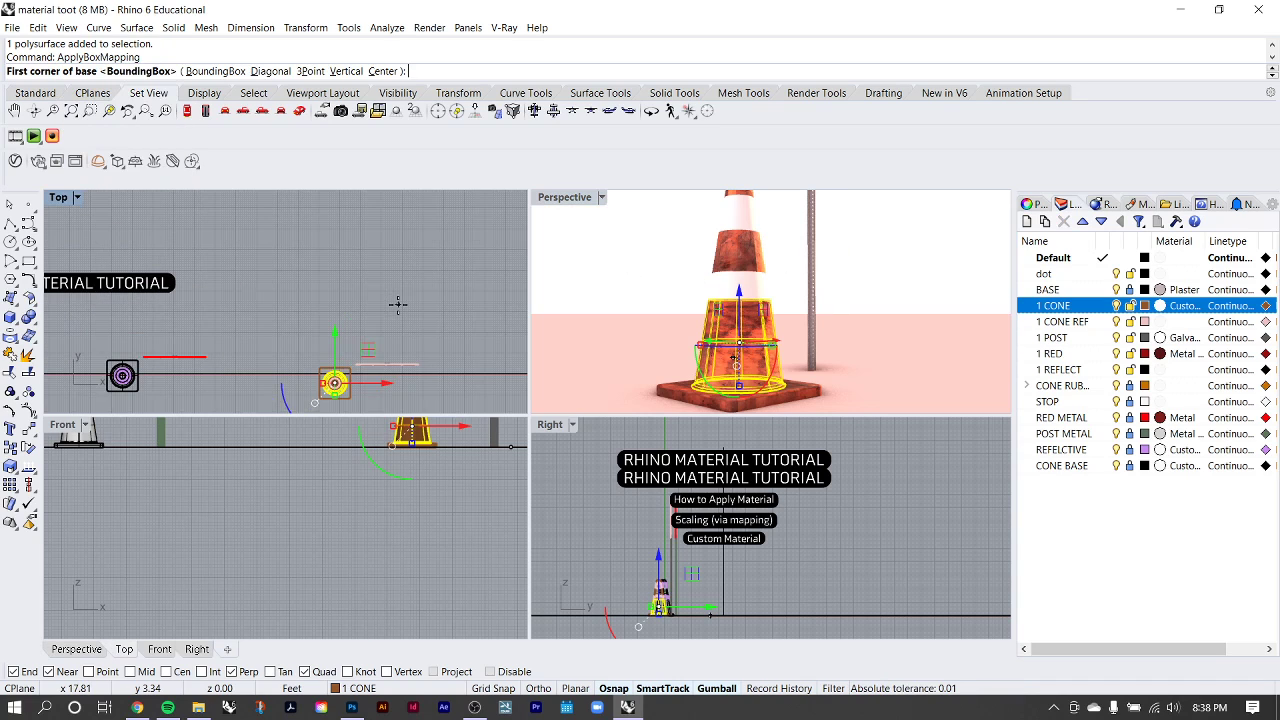
right_click_drag(394, 300, 402, 236)
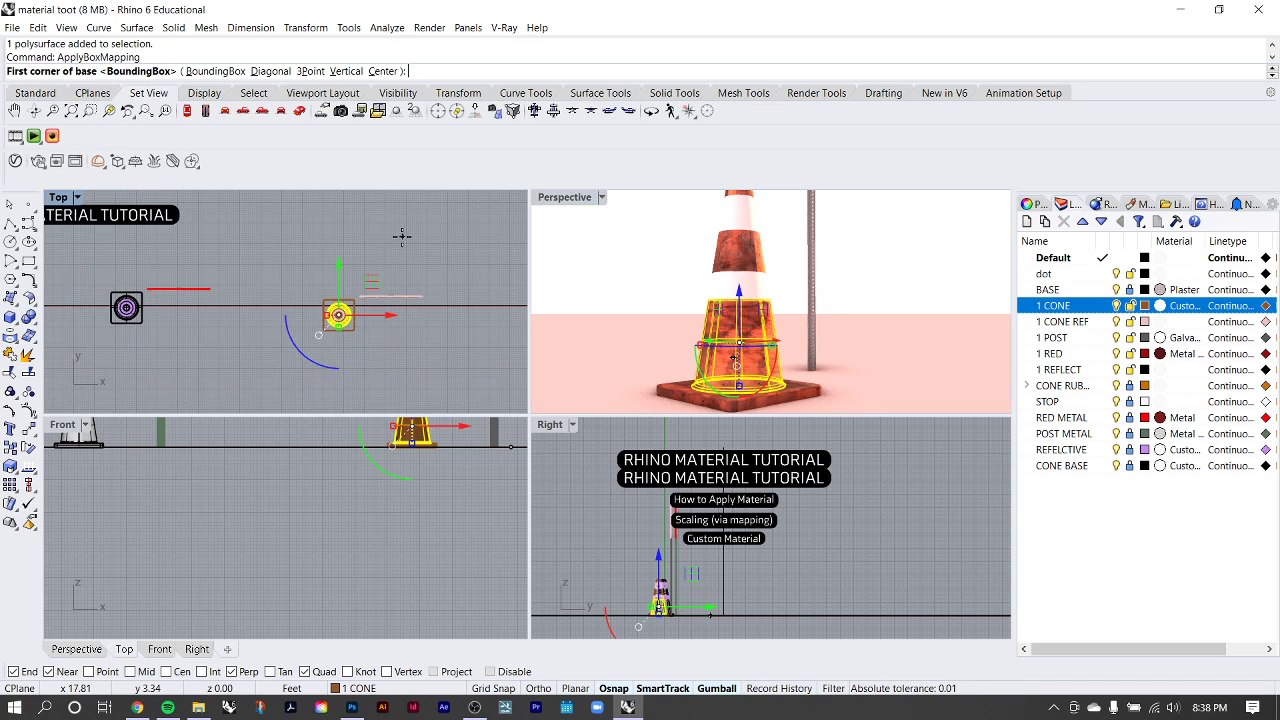
left_click(295, 258)
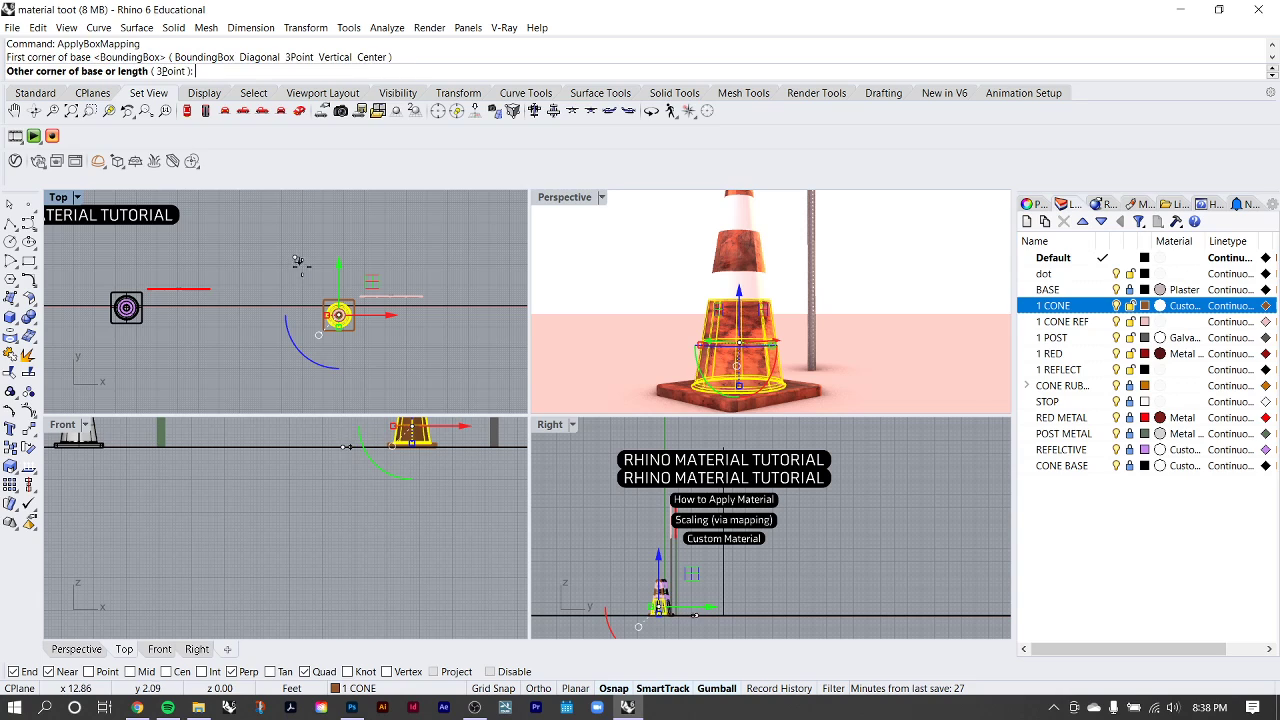
left_click(390, 352)
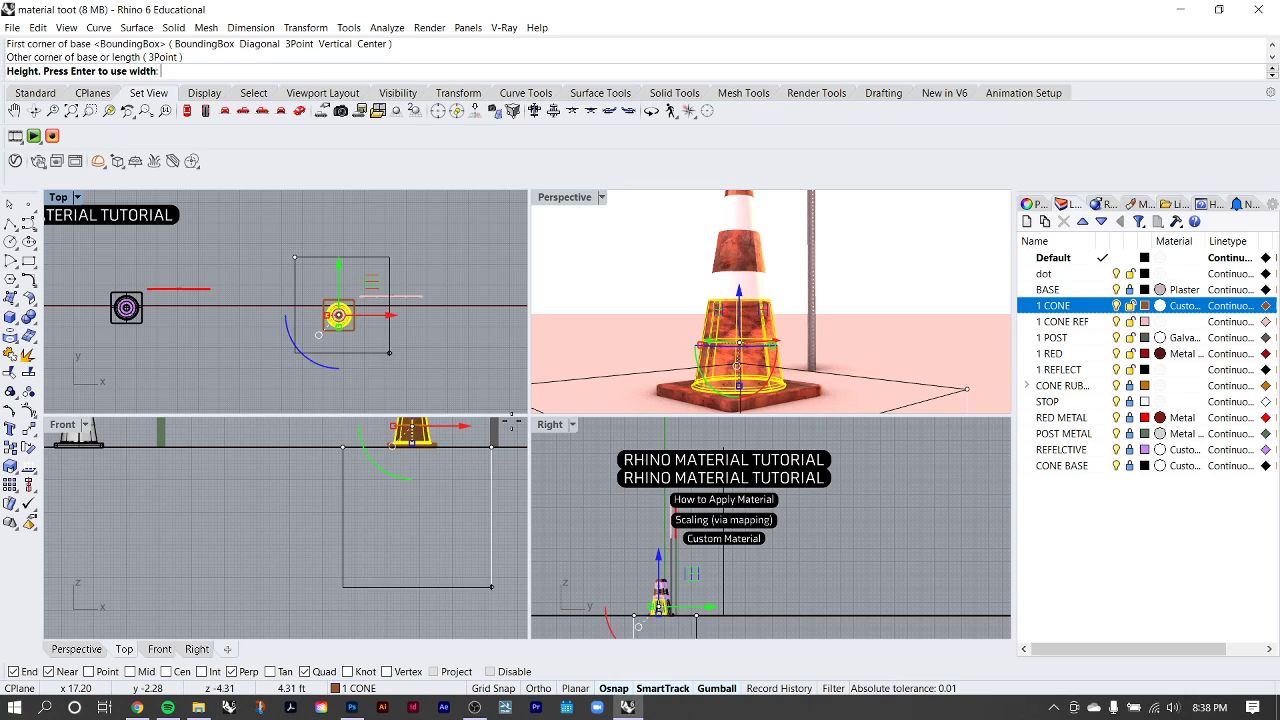
Step: Set the mapping box's height above the cone, make it capped and assign it to mapping channel 2
left_click(607, 568)
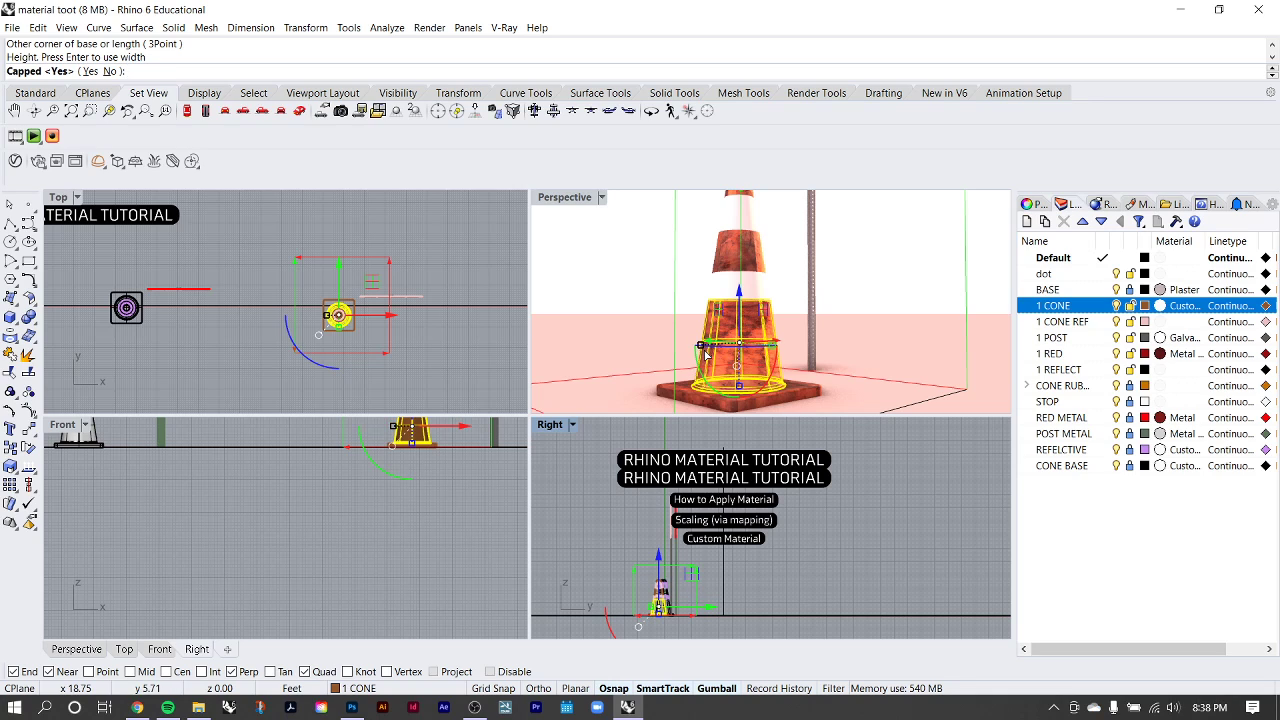
left_click(90, 71)
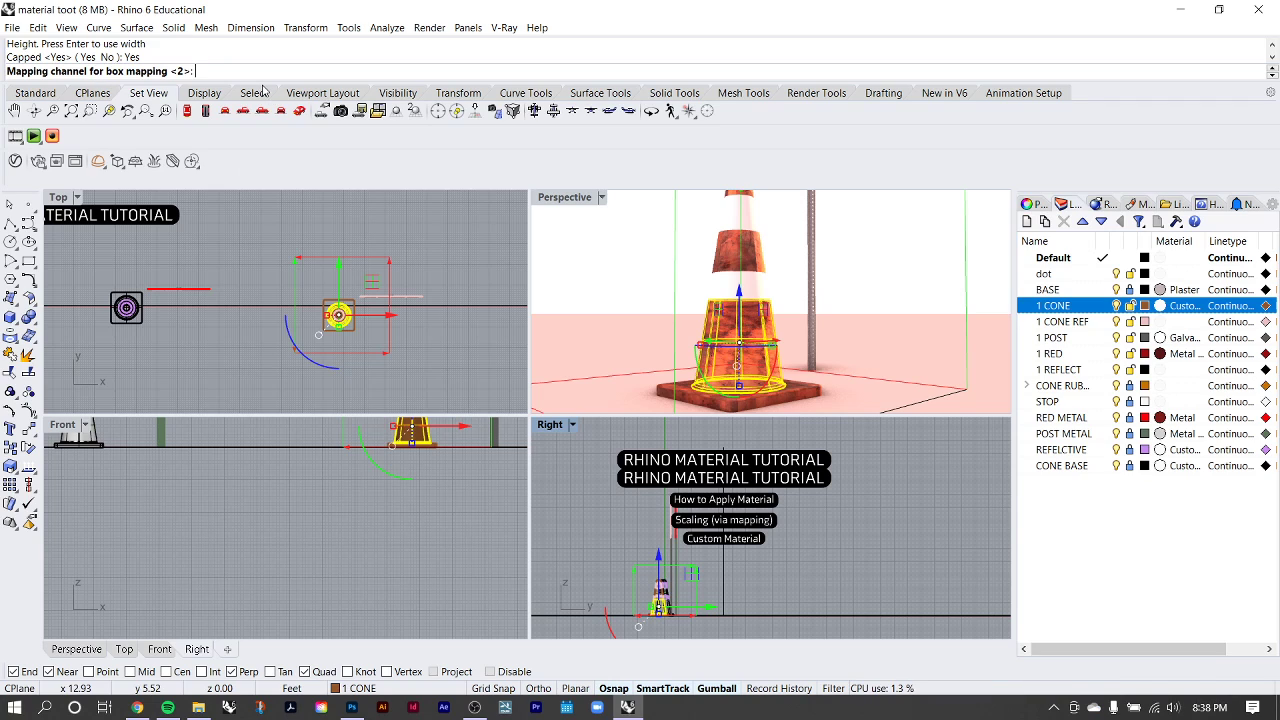
key("Return")
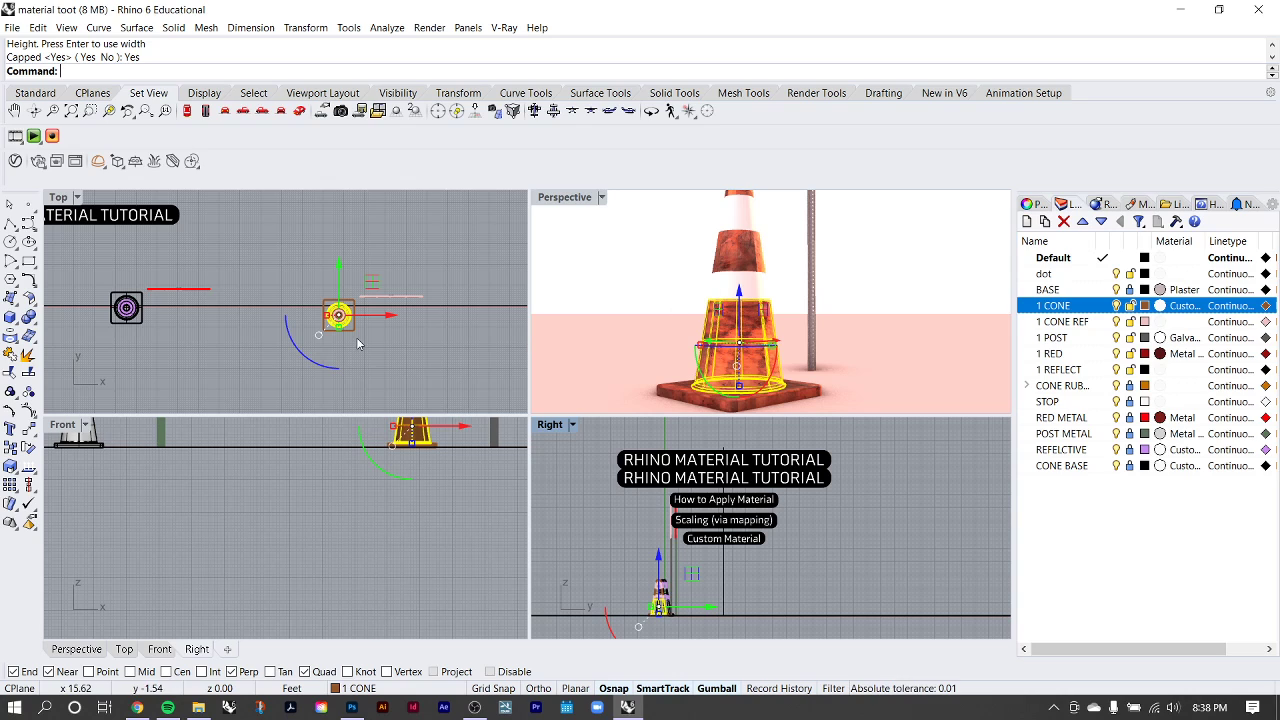
Step: Show the cone section's channel 1 texture mapping widget and enlarge its mapping box in plan
left_click(1034, 205)
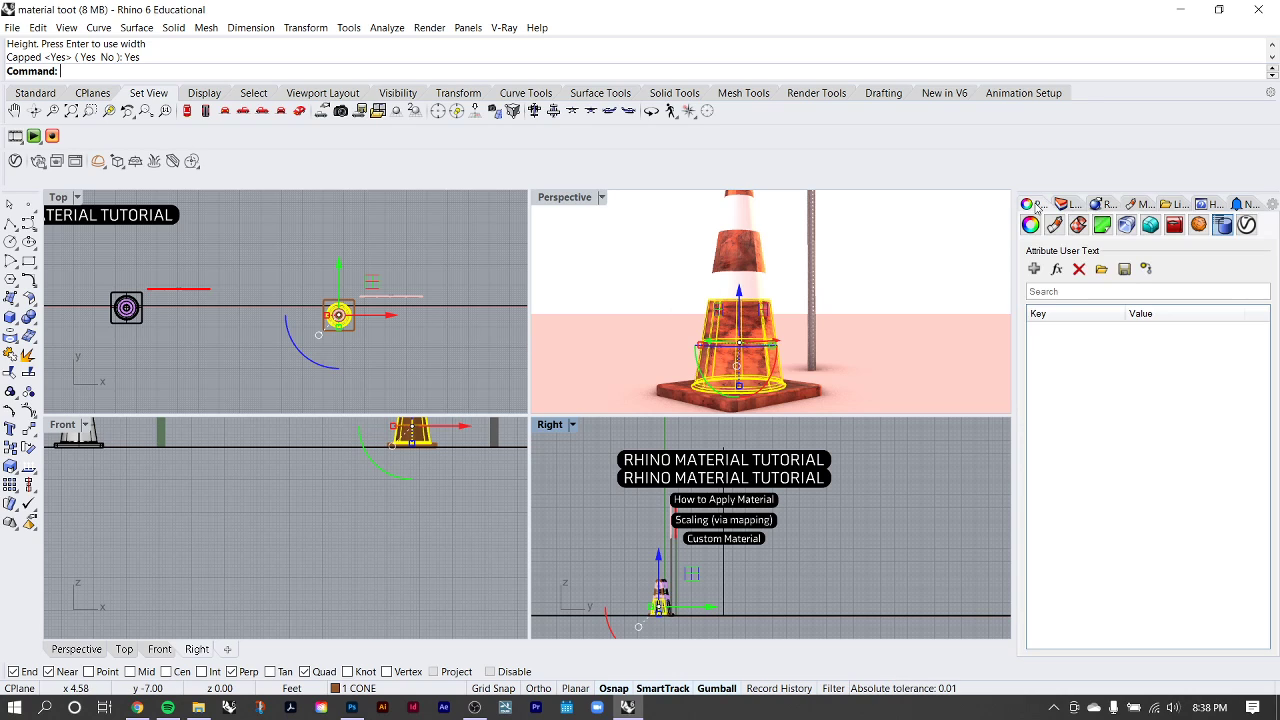
left_click(1078, 224)
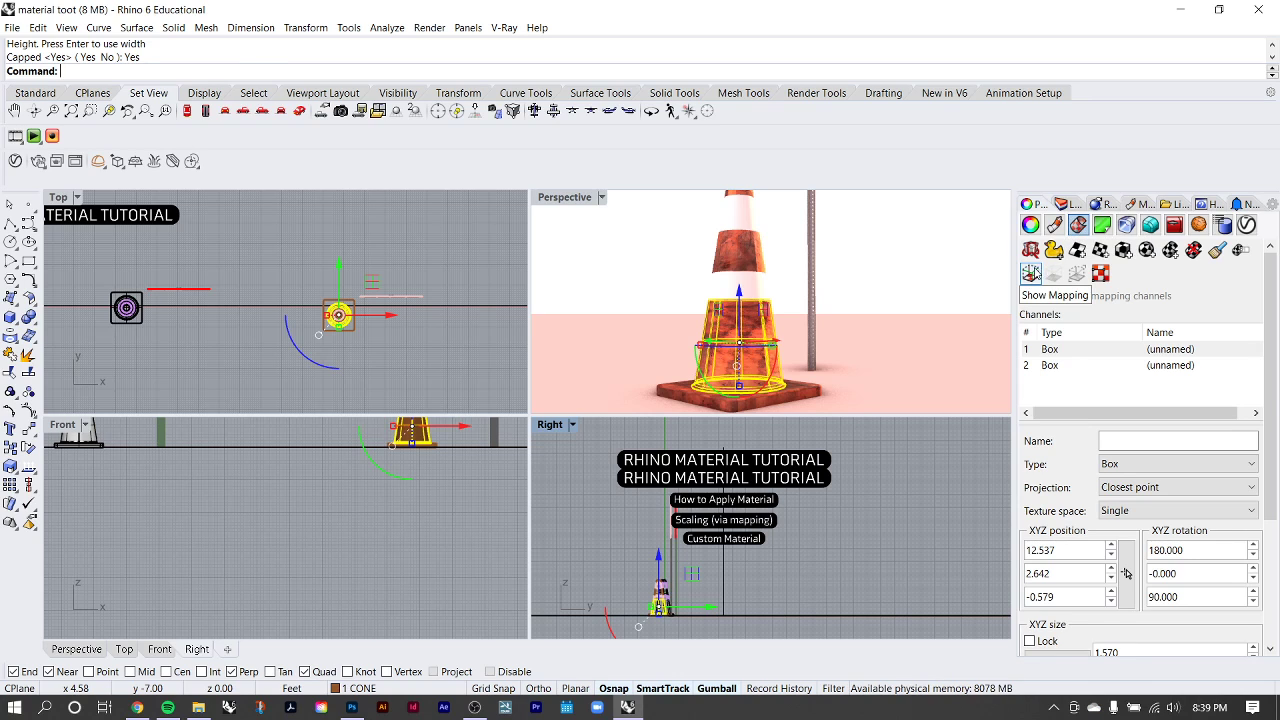
left_click(1031, 273)
scroll(305, 275, "up", 3)
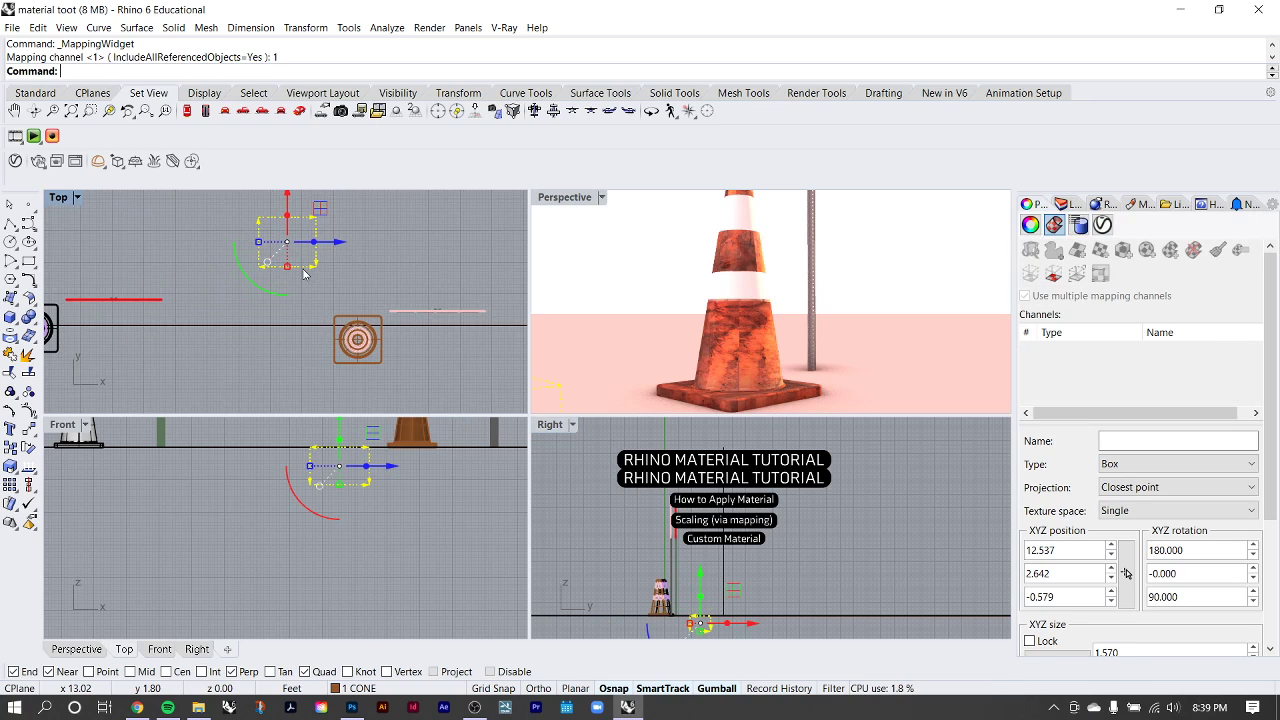
left_click_drag(258, 242, 287, 272)
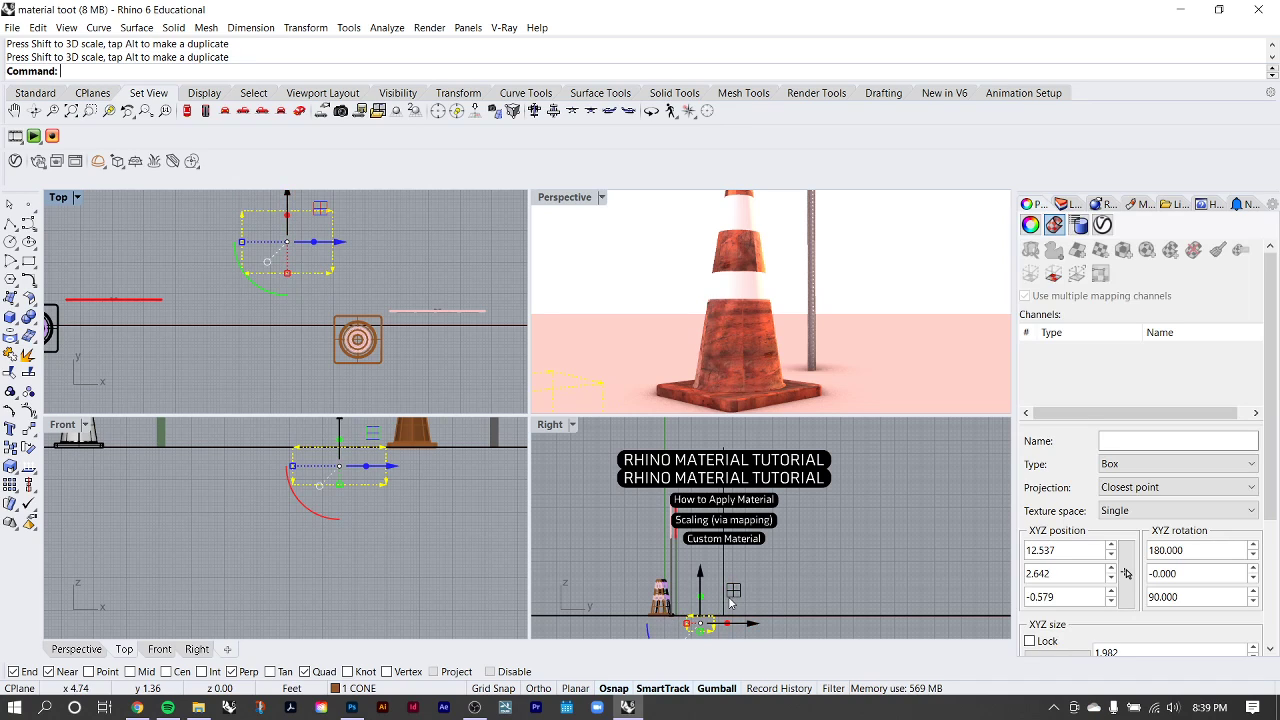
Step: Raise the mapping box to a Z position of about 0.853, stretch it vertically and hide the mapping widget
left_click_drag(700, 578, 700, 560)
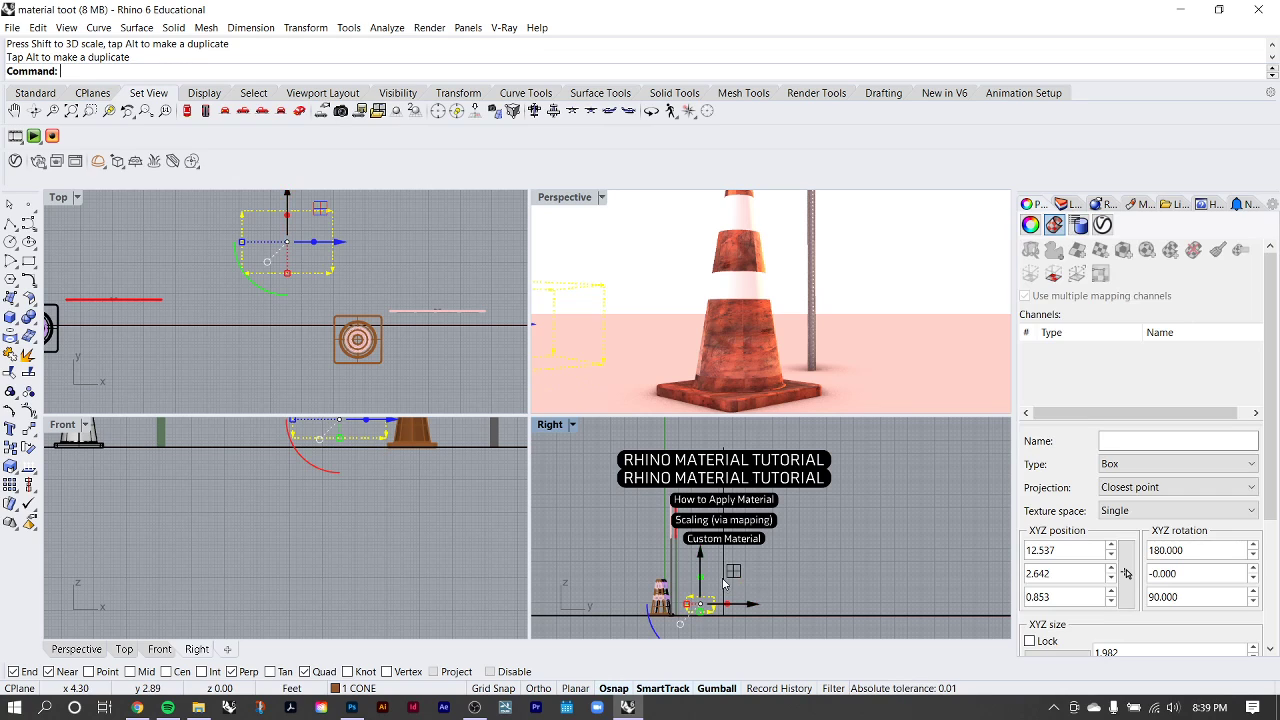
left_click_drag(698, 618, 702, 620)
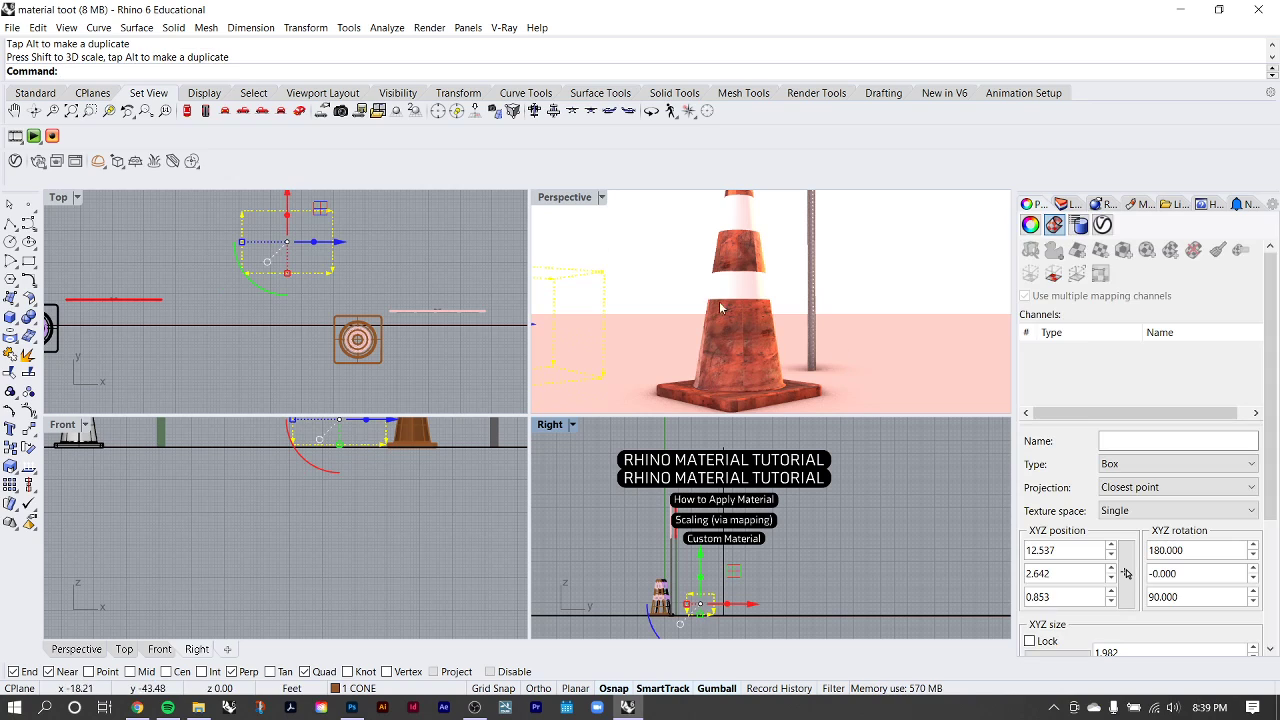
left_click(895, 279)
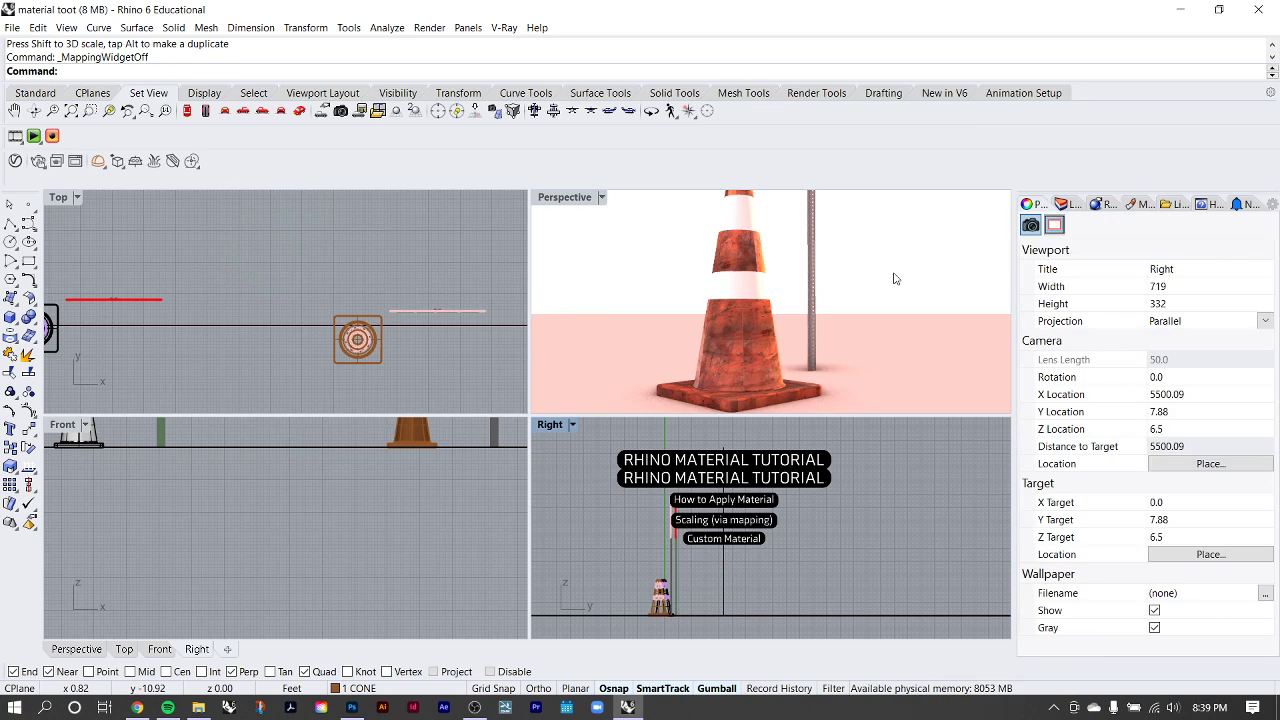
Step: Examine the remapped texture on the cone in the Perspective view, including its lower section's mapping channels and its look beside the sign post
right_click_drag(855, 269, 858, 303, "shift")
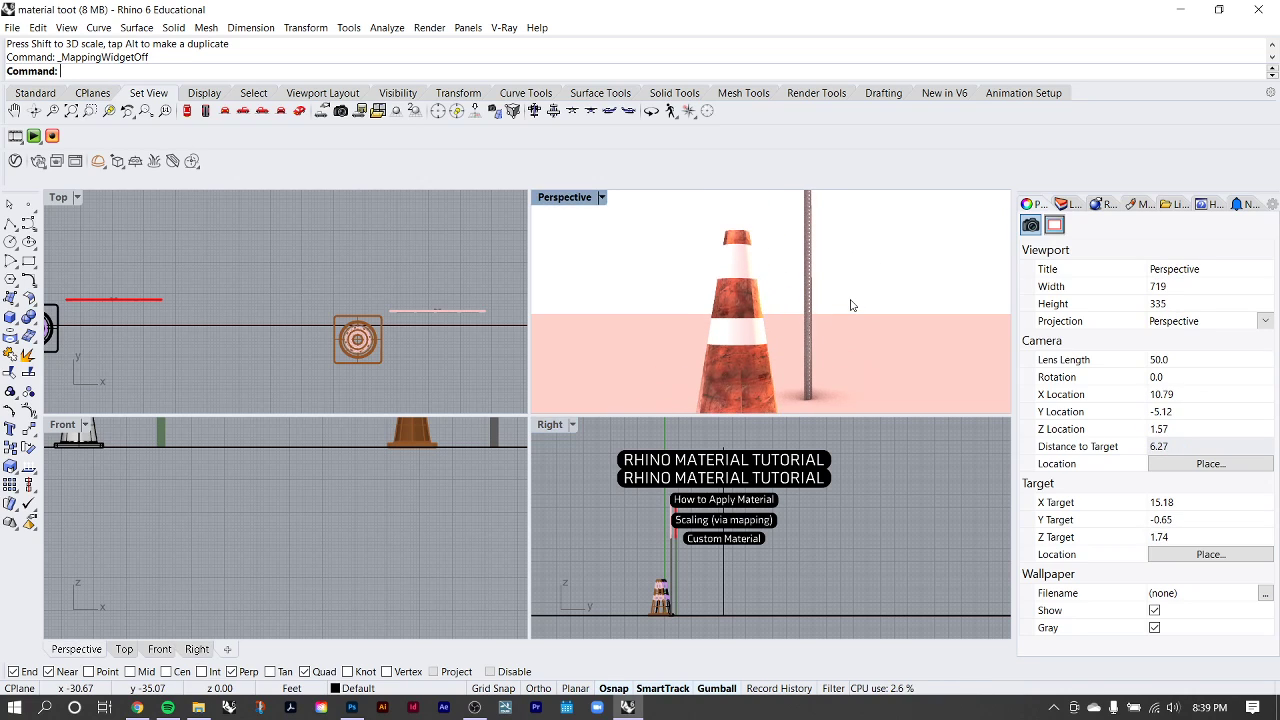
scroll(854, 304, "down", 4)
scroll(795, 332, "up", 4)
scroll(754, 338, "up", 2)
scroll(794, 325, "down", 1)
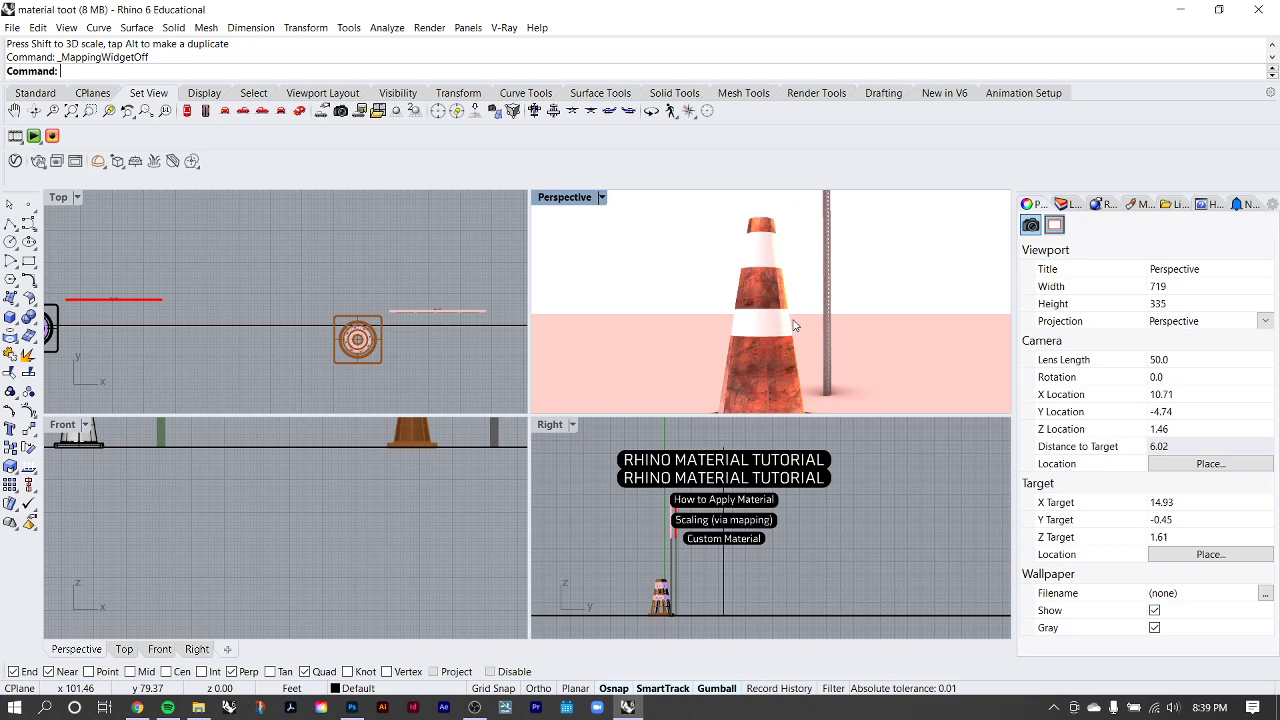
right_click_drag(795, 325, 781, 277, "shift")
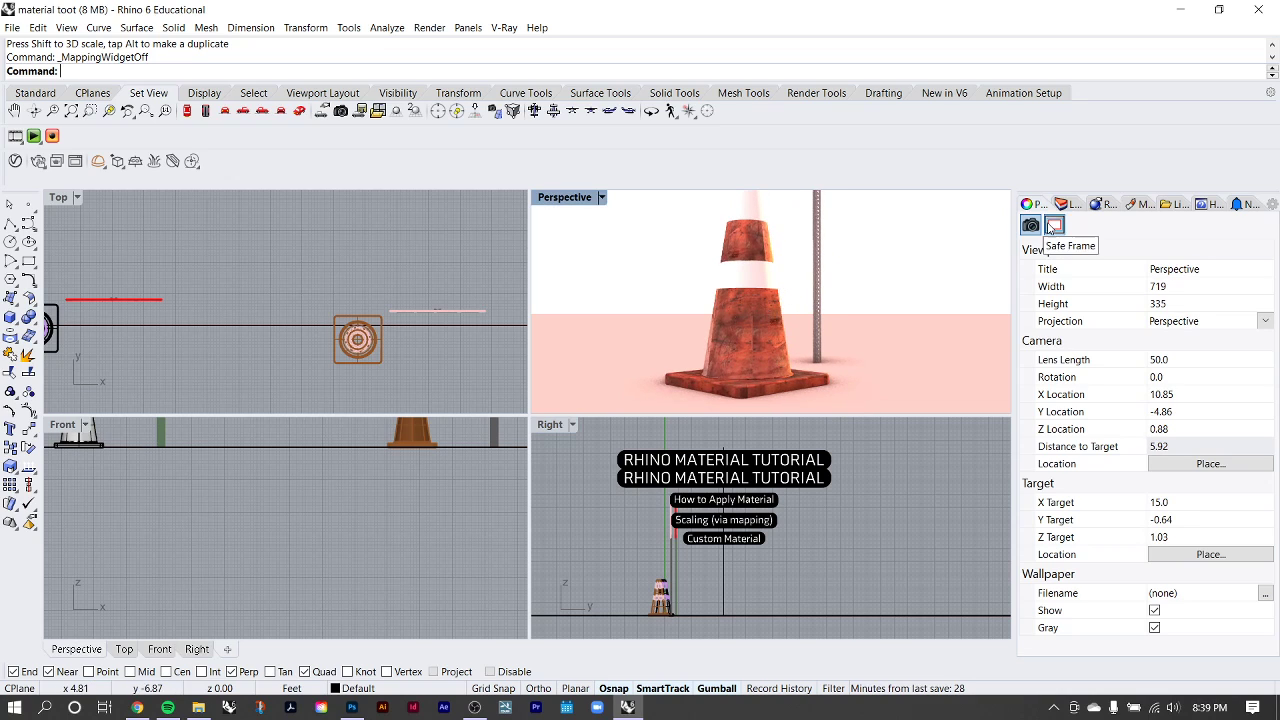
left_click(755, 320)
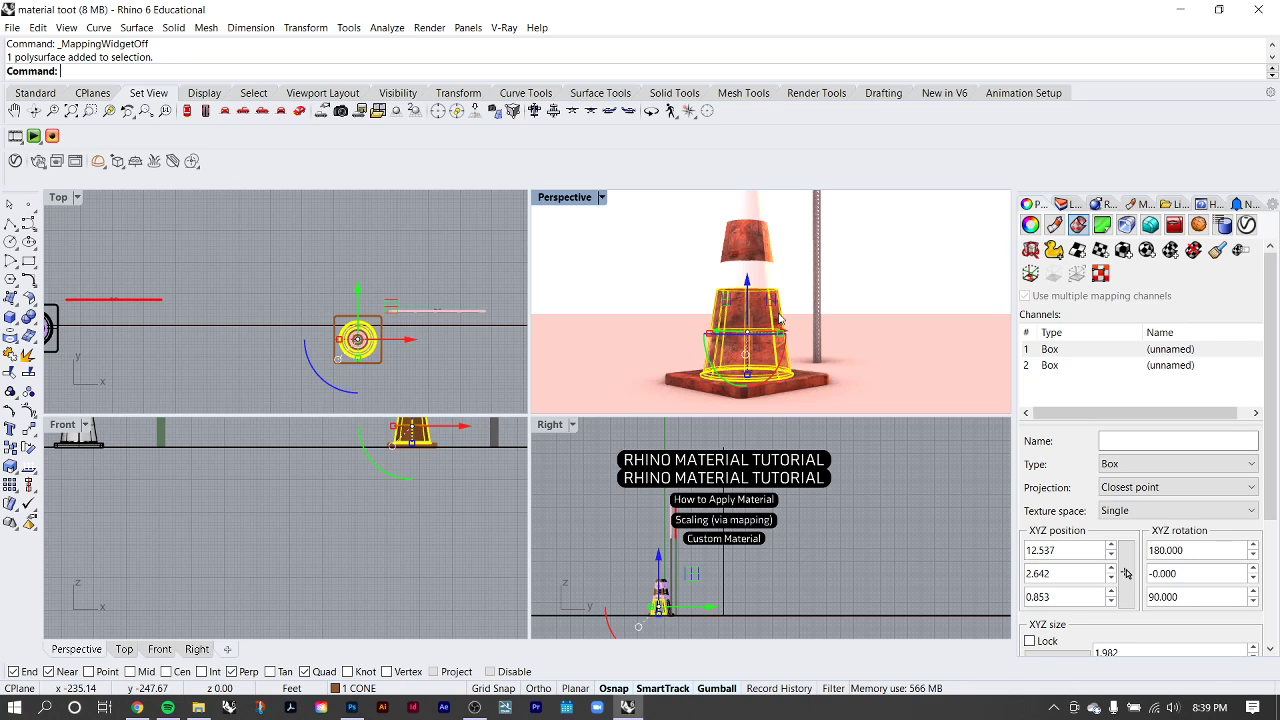
left_click(926, 248)
scroll(926, 248, "down", 12)
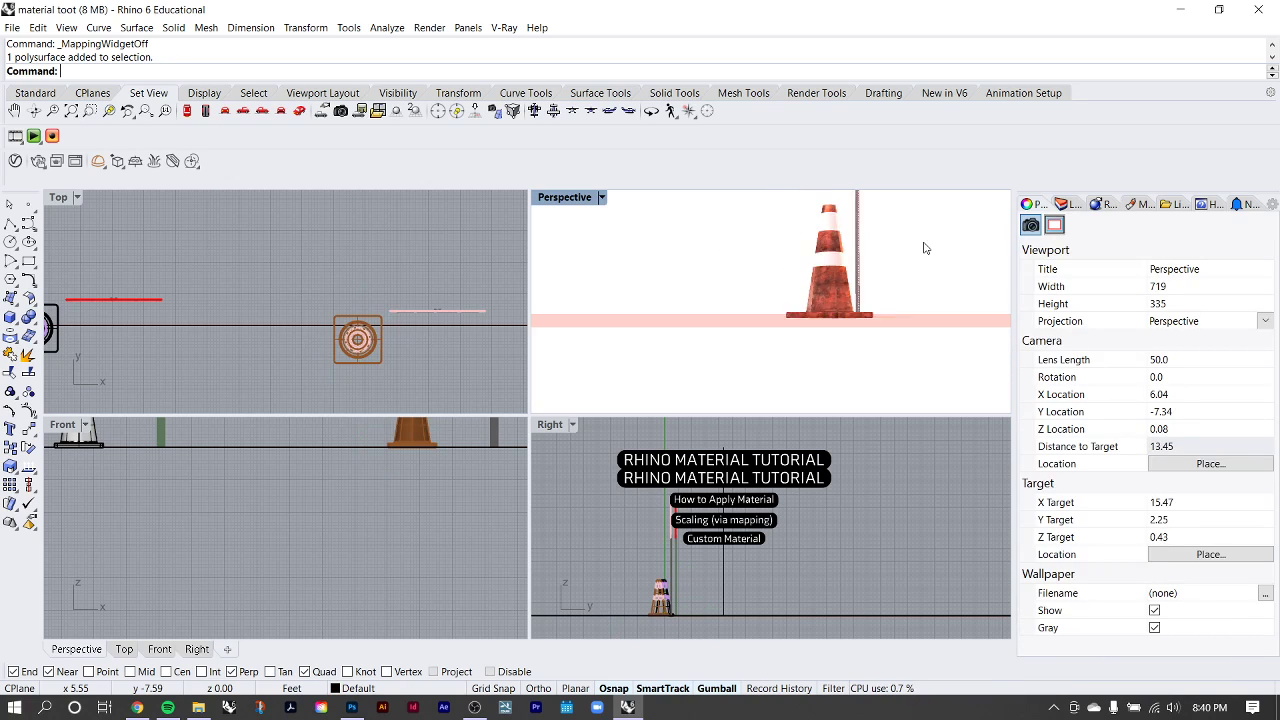
right_click_drag(883, 240, 818, 381, "shift")
scroll(835, 345, "up", 4)
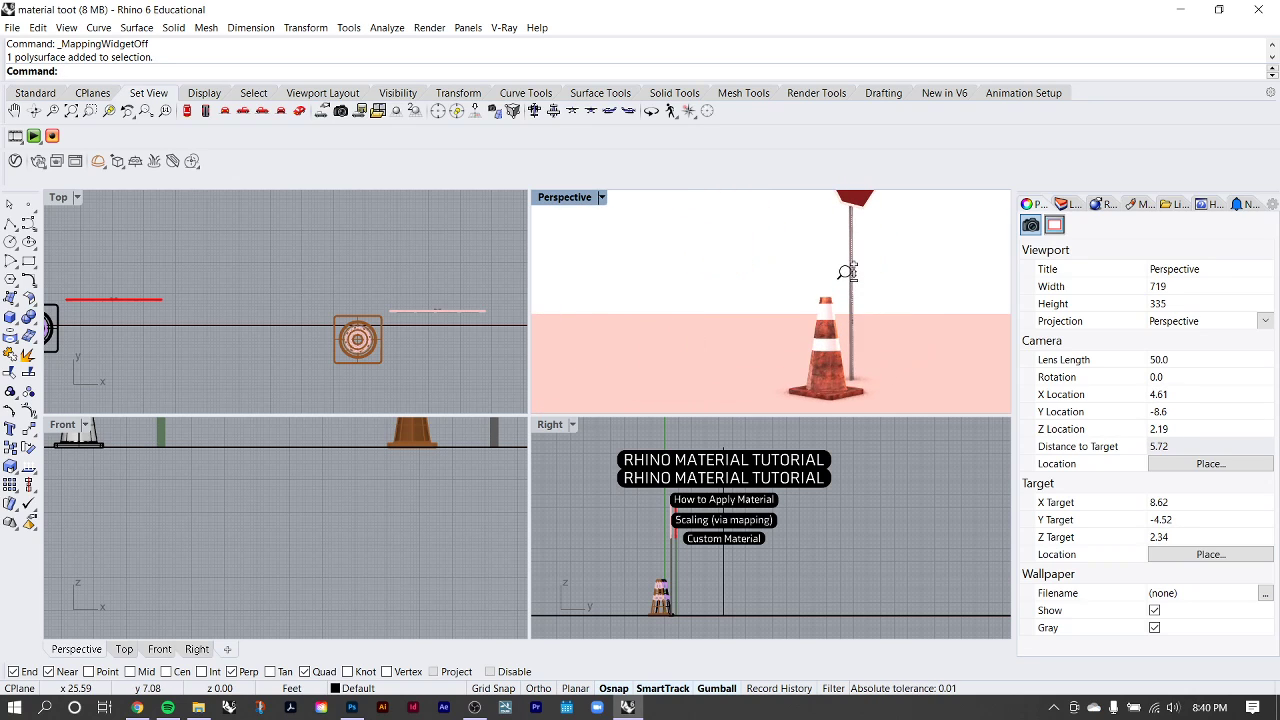
left_click(595, 706)
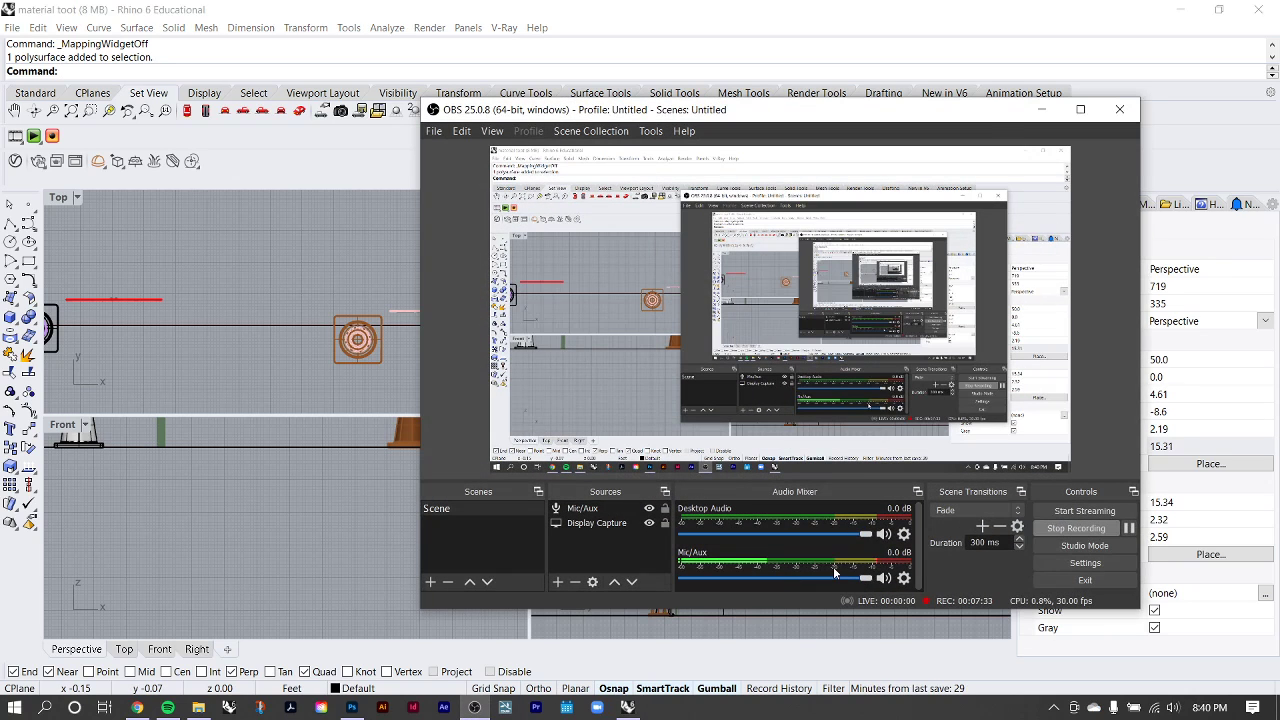